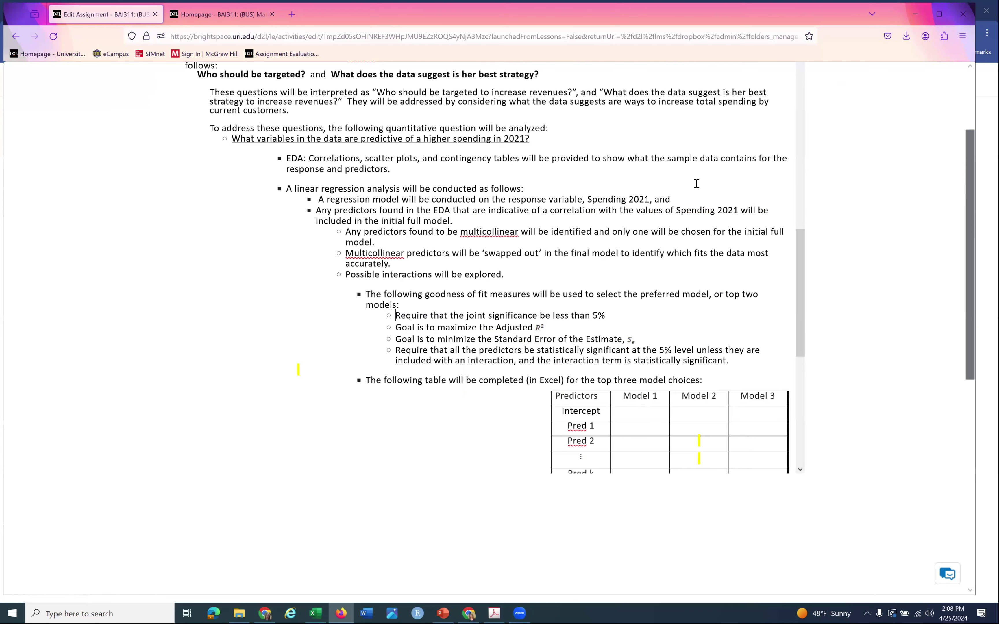
- Switch to the Assnmnt 10 Task 4 start workbook in Excel and go to the ARDS_Full sheet
key(alt+Tab)
key(alt+Tab)
key(alt+Tab)
key(alt+Tab)
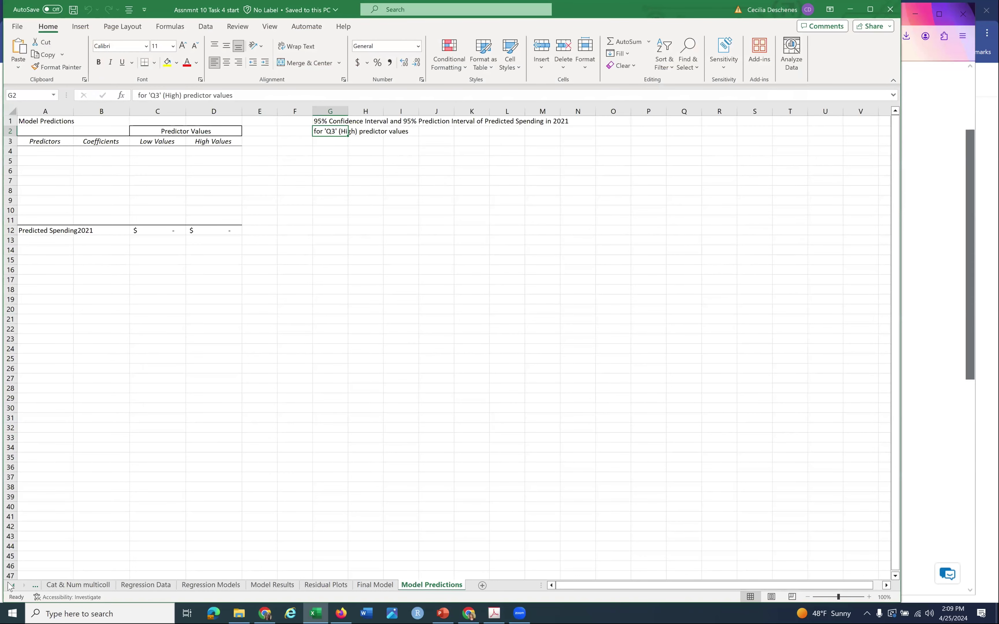
right_click(20, 586)
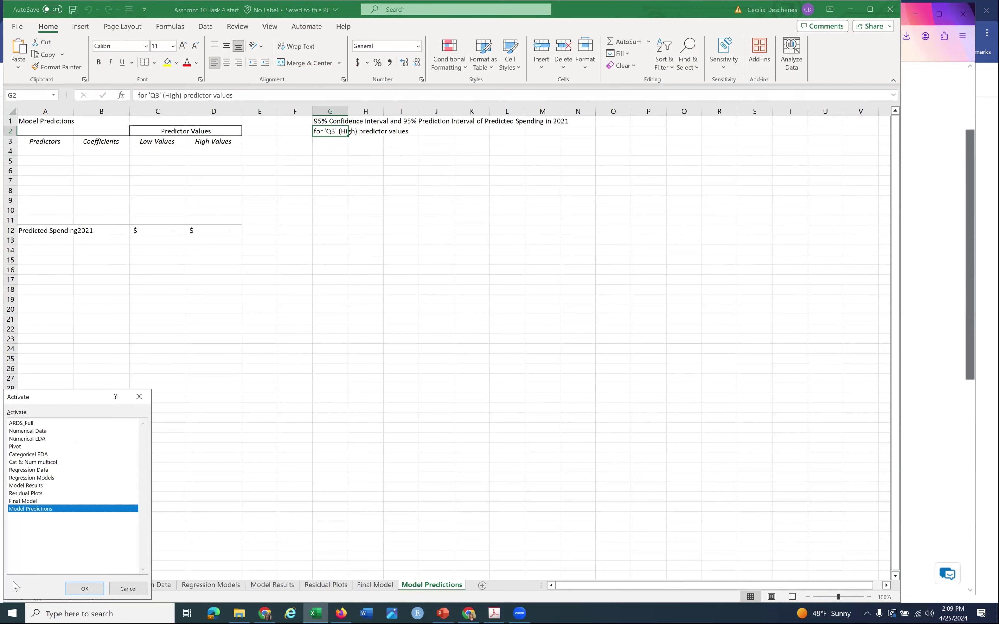
click(30, 424)
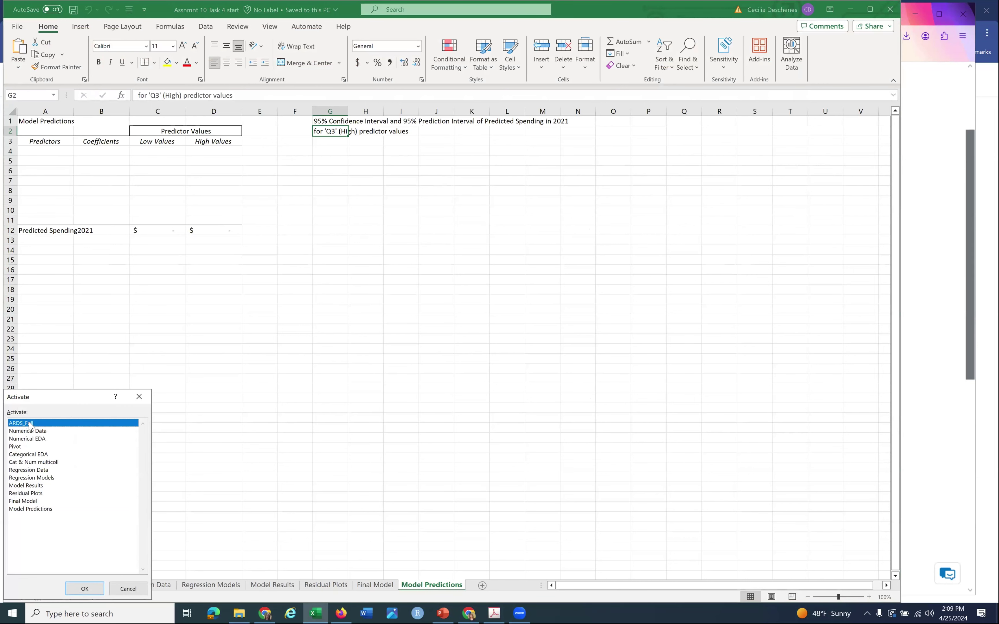
click(74, 588)
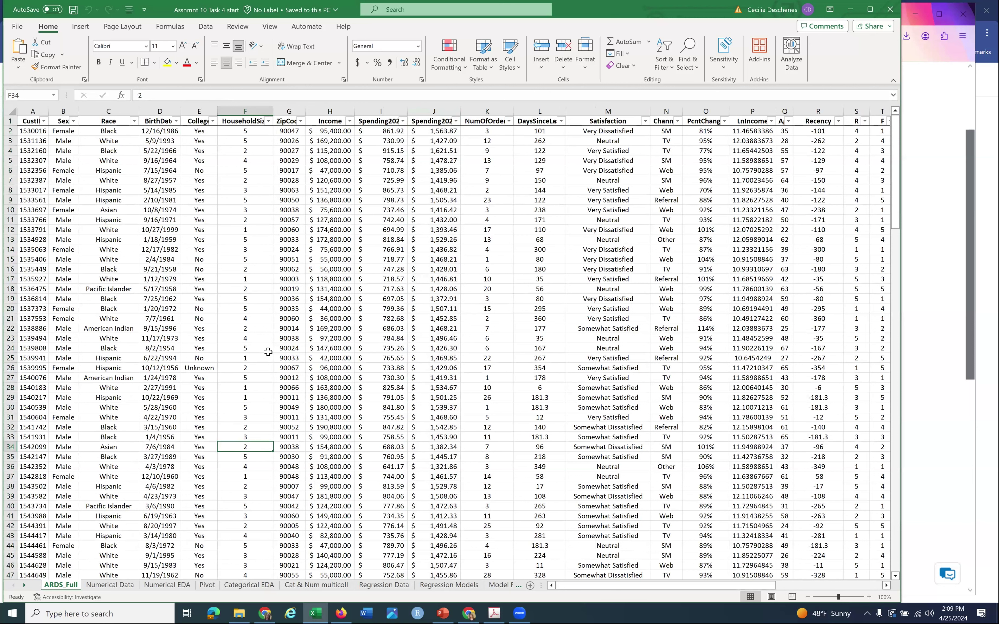
- Copy the entire ARDS_Full sheet and paste it into the Numerical Data sheet starting at cell A1
click(104, 585)
click(13, 111)
key(ctrl+c)
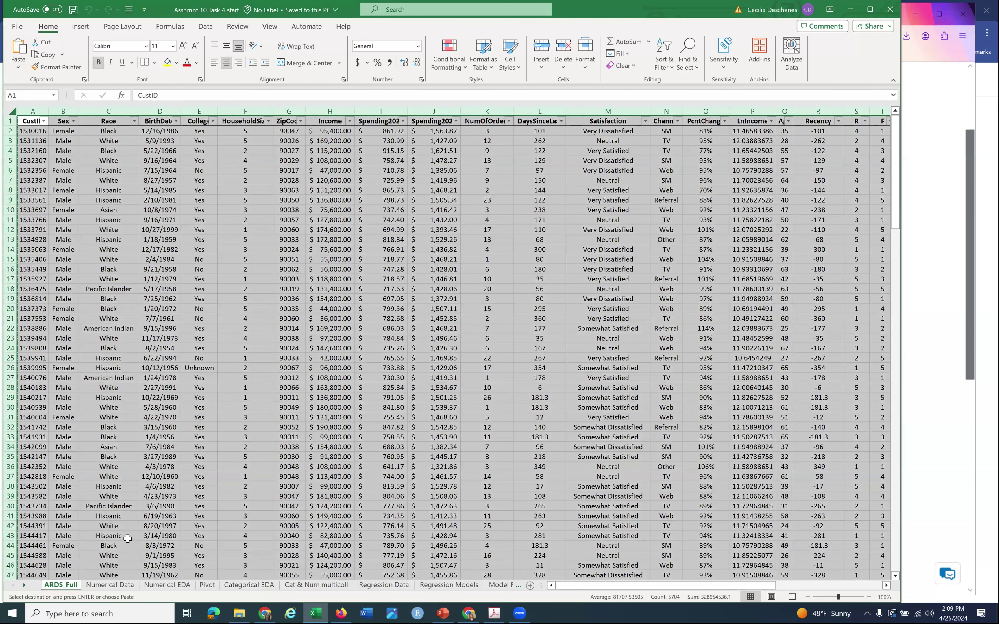
click(129, 585)
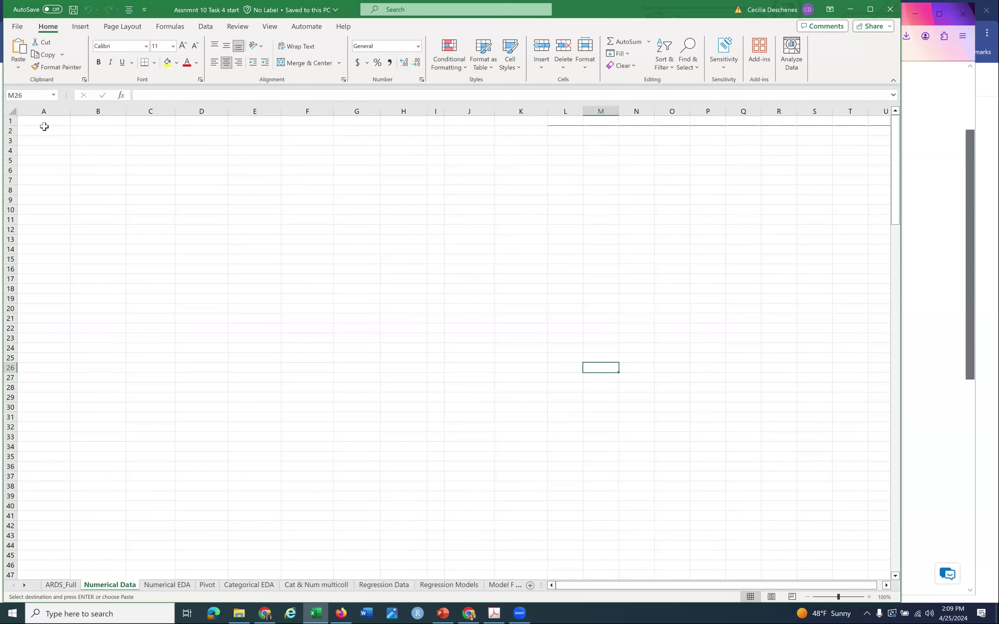
click(44, 127)
click(44, 122)
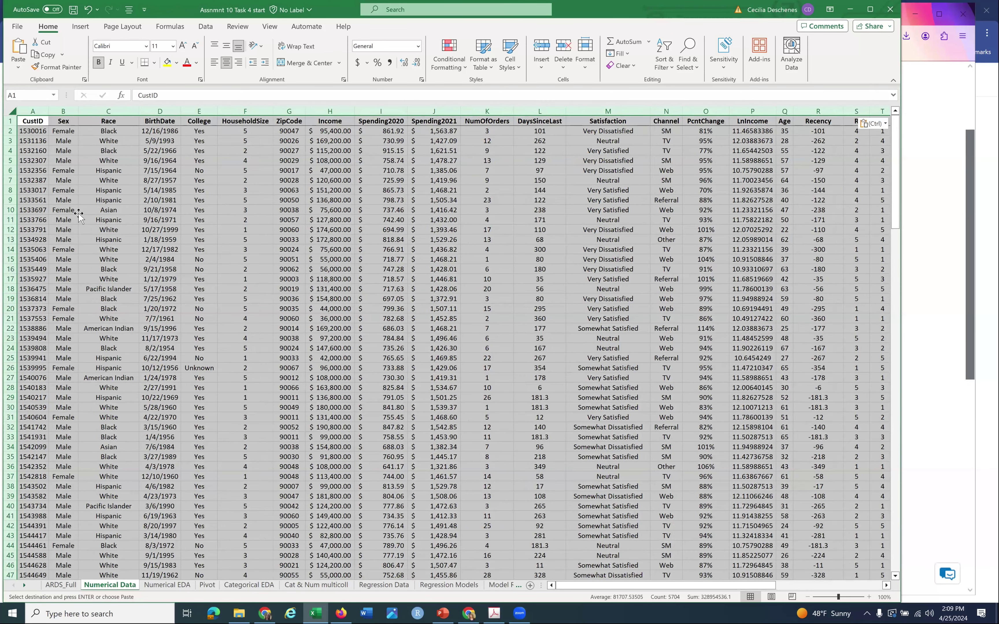
click(80, 211)
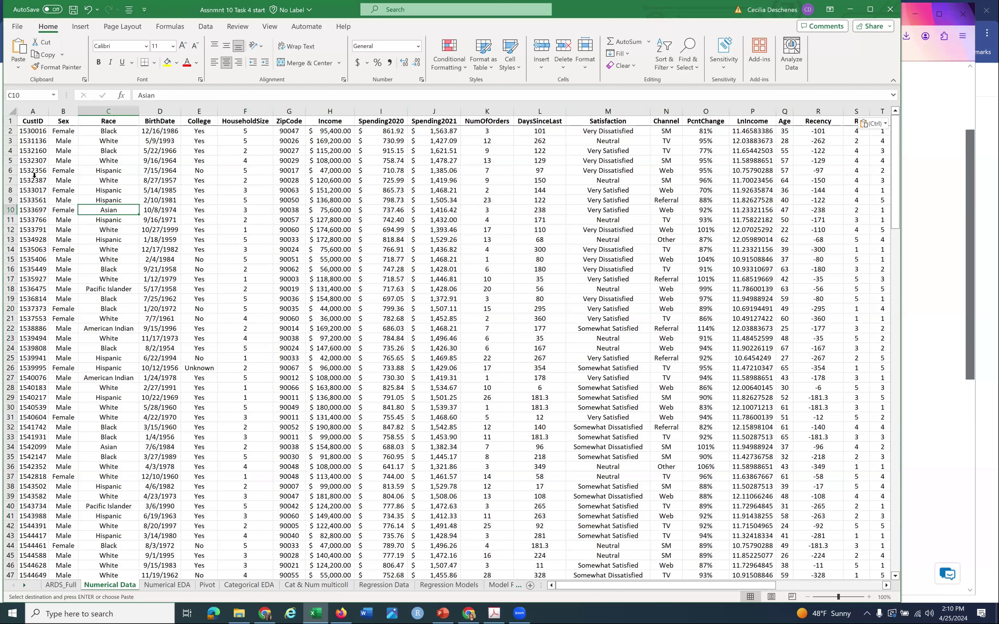
- Delete the CustID column from the Numerical Data sheet
click(32, 130)
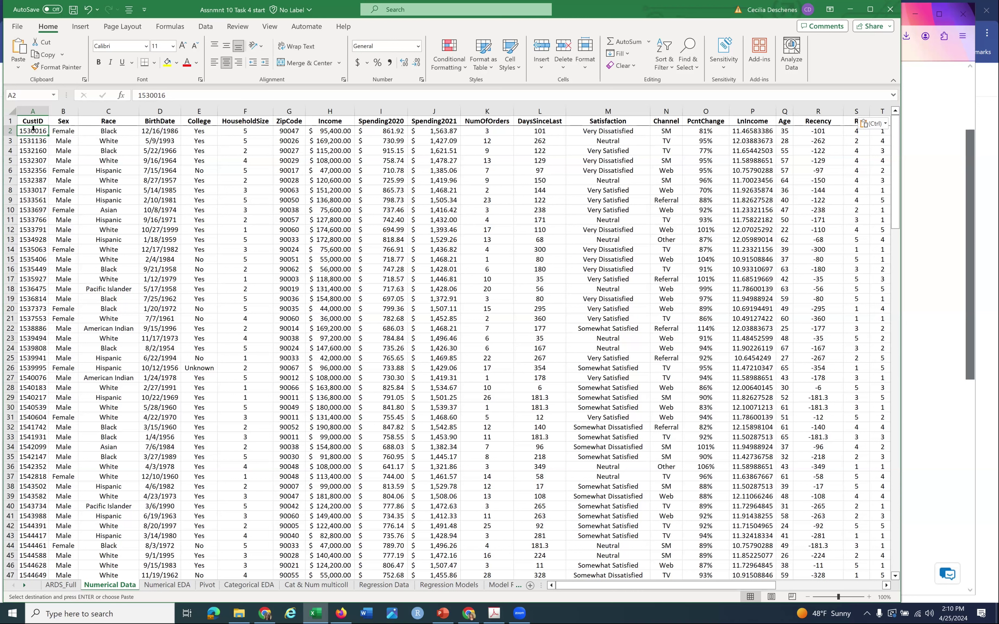
click(35, 108)
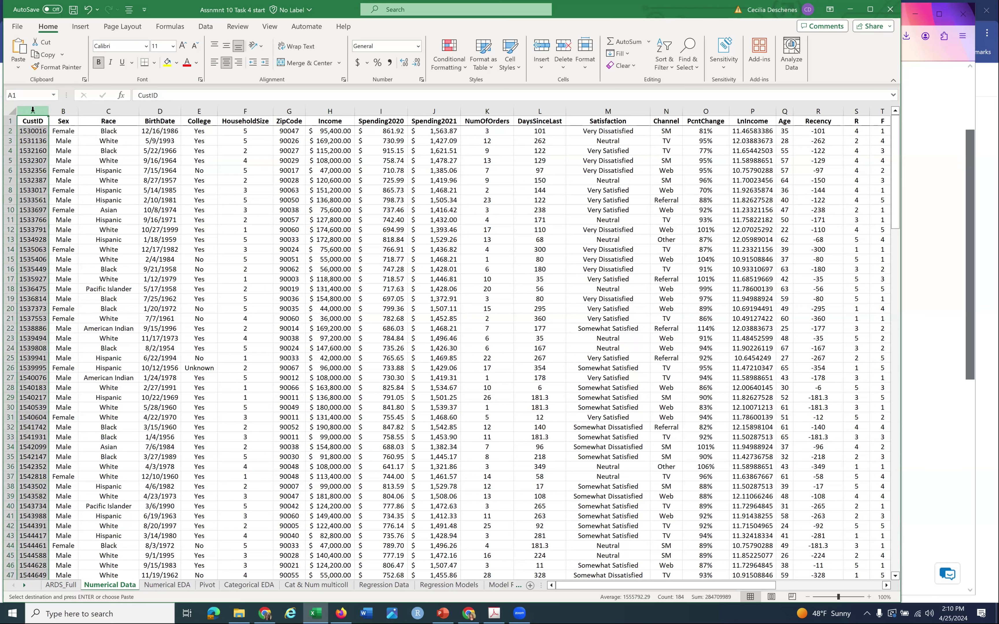
right_click(34, 111)
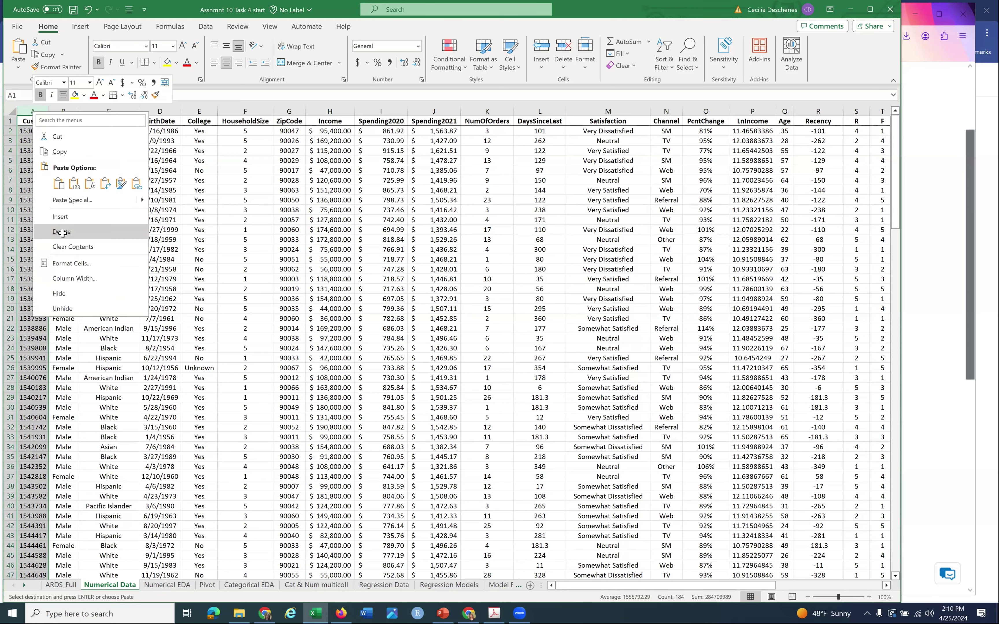
click(62, 232)
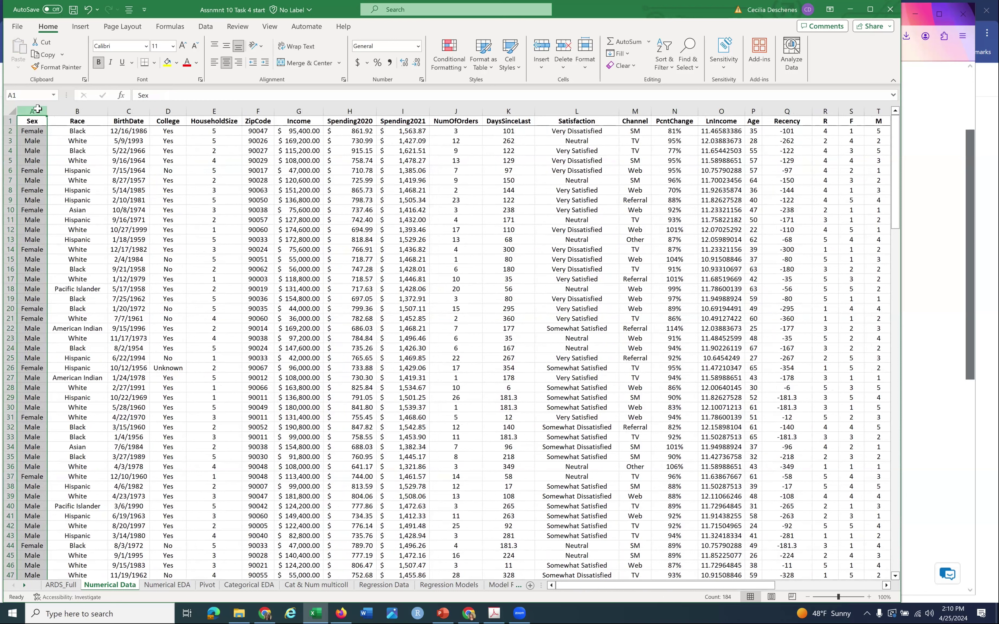
- Delete the Sex, Race, BirthDate and College columns from the Numerical Data sheet
drag(35, 111, 116, 112)
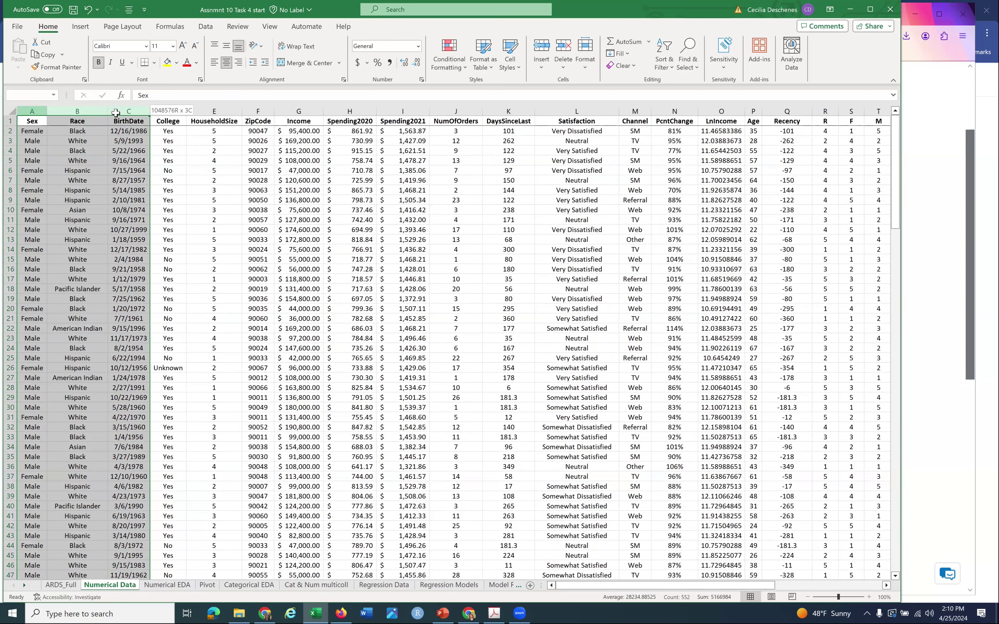
drag(116, 113, 161, 114)
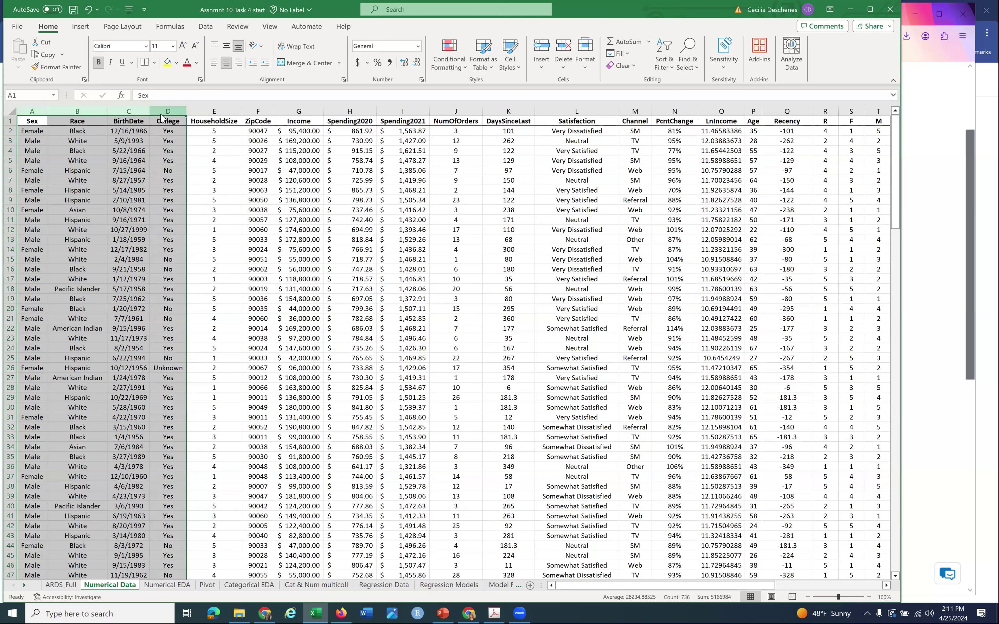
right_click(162, 116)
key(Escape)
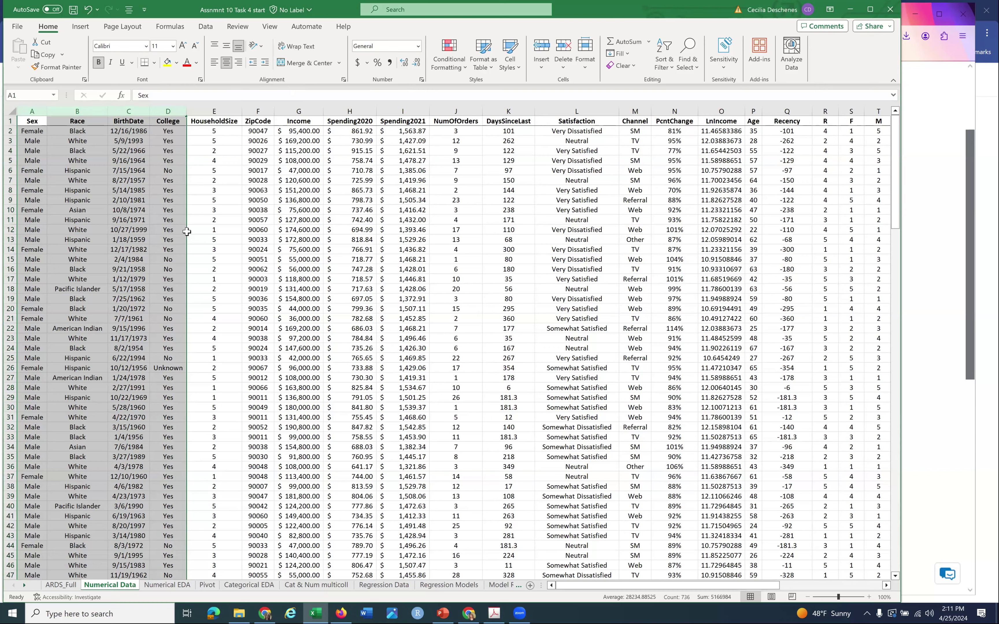
key(ctrl+minus)
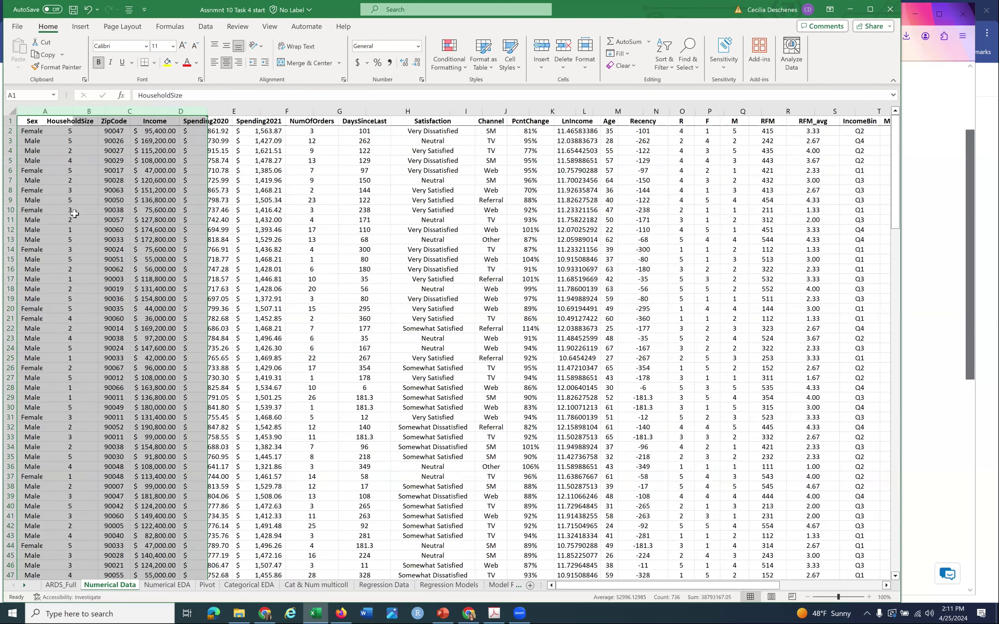
click(91, 150)
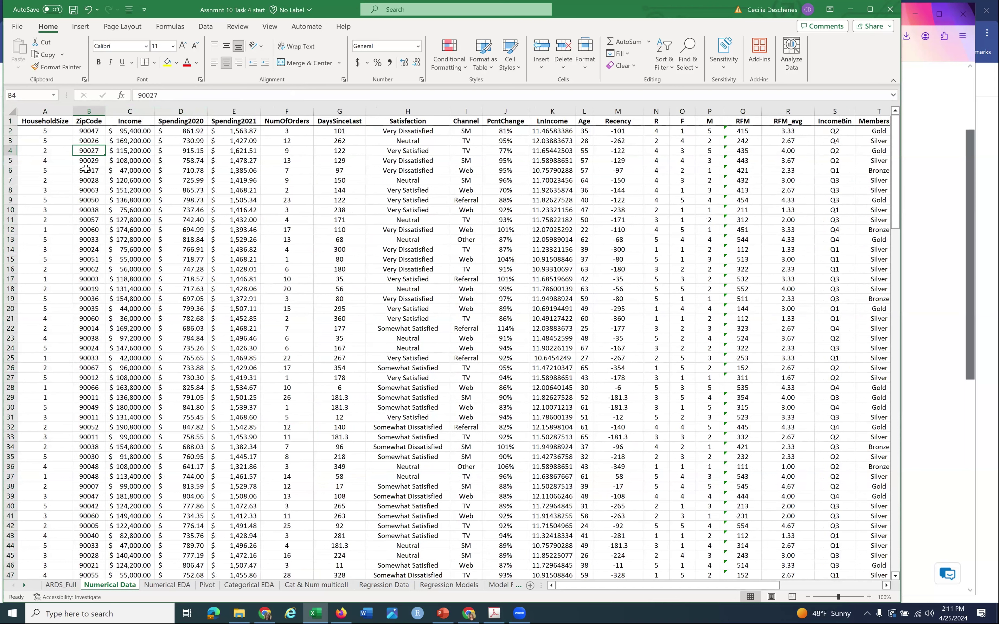
- Delete the ZipCode column from the Numerical Data sheet
click(94, 108)
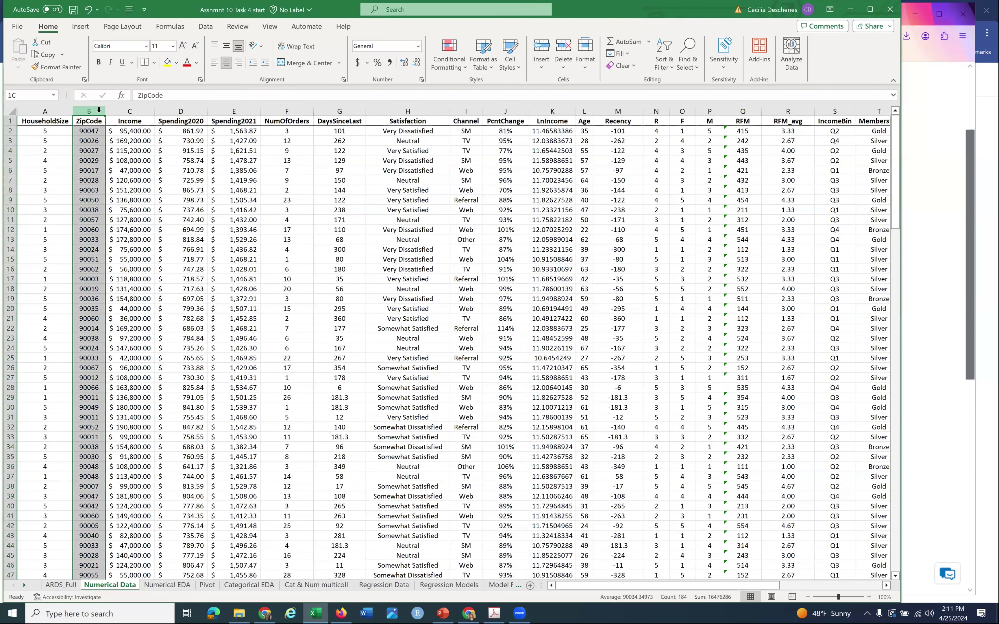
right_click(100, 113)
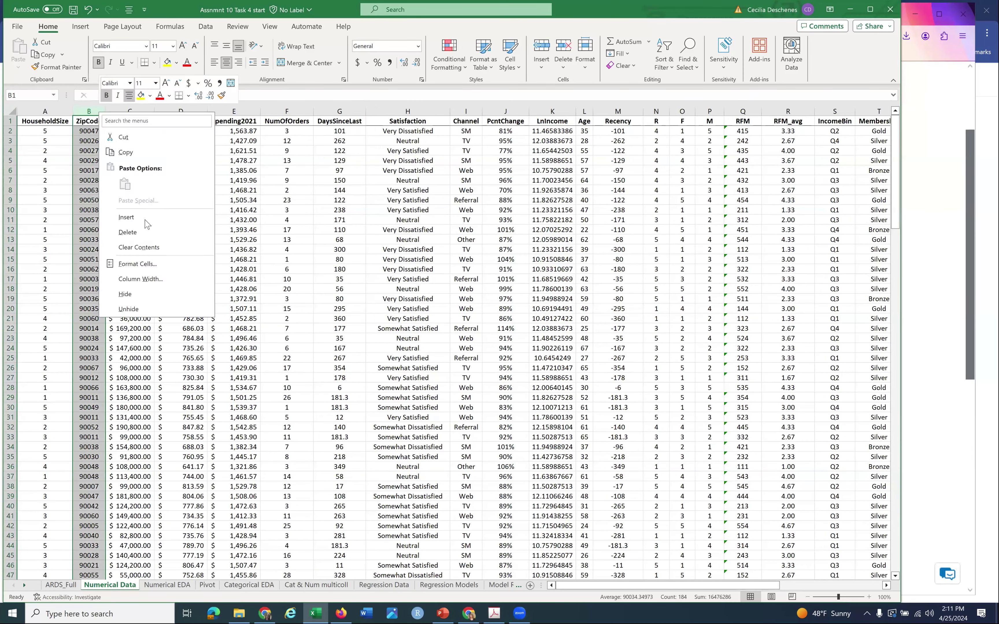
click(136, 233)
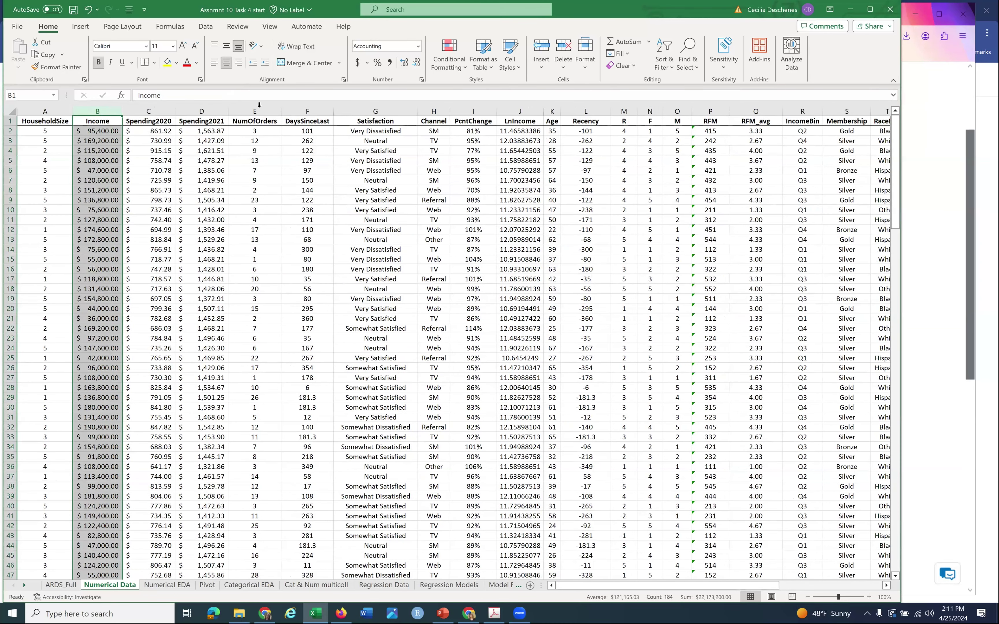
- Delete the Satisfaction and Channel columns from the Numerical Data sheet
click(371, 111)
drag(376, 112, 440, 110)
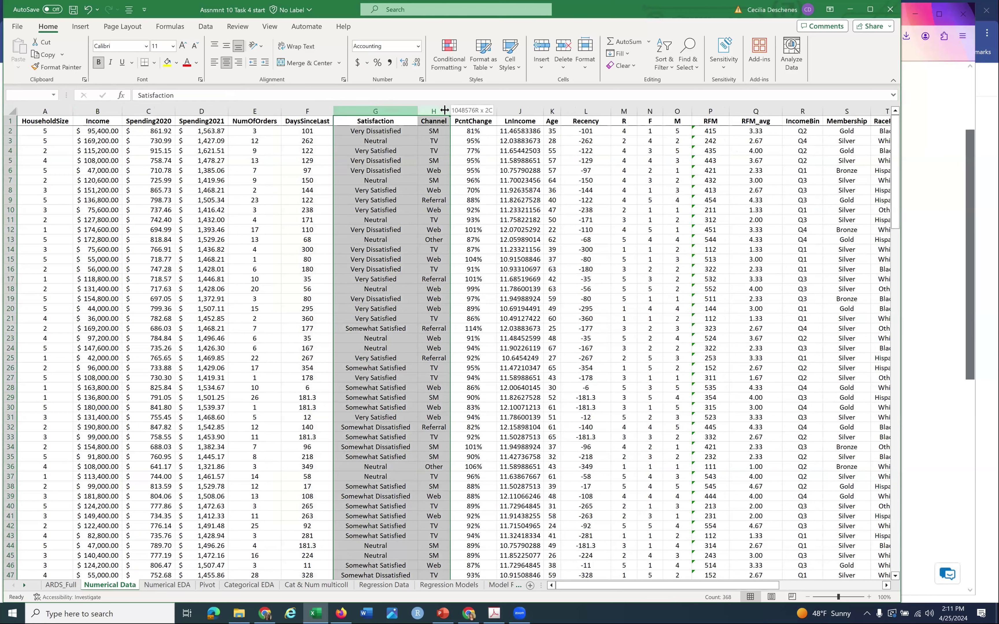
right_click(444, 110)
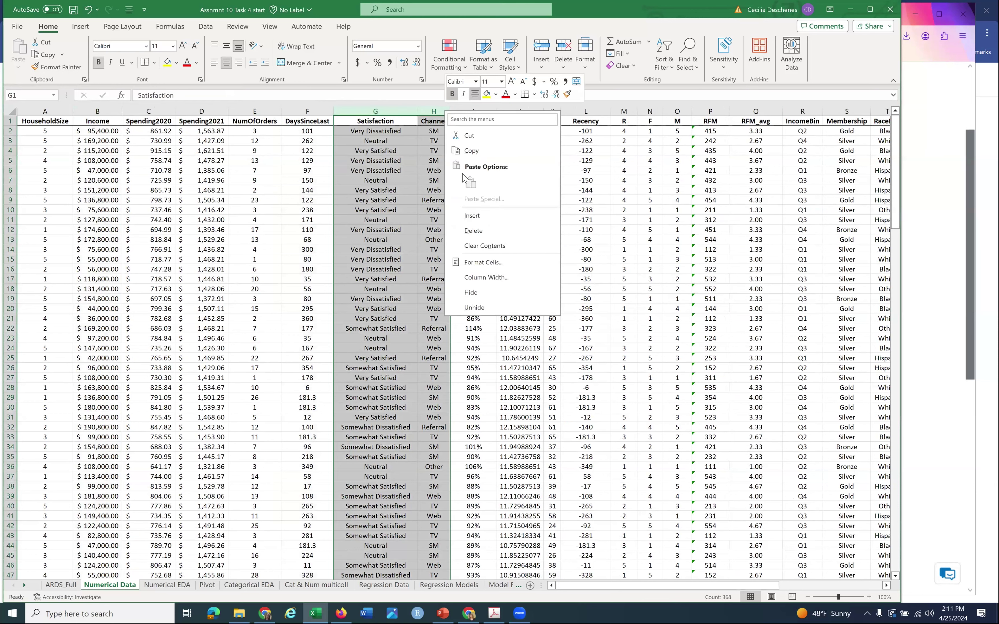
click(474, 231)
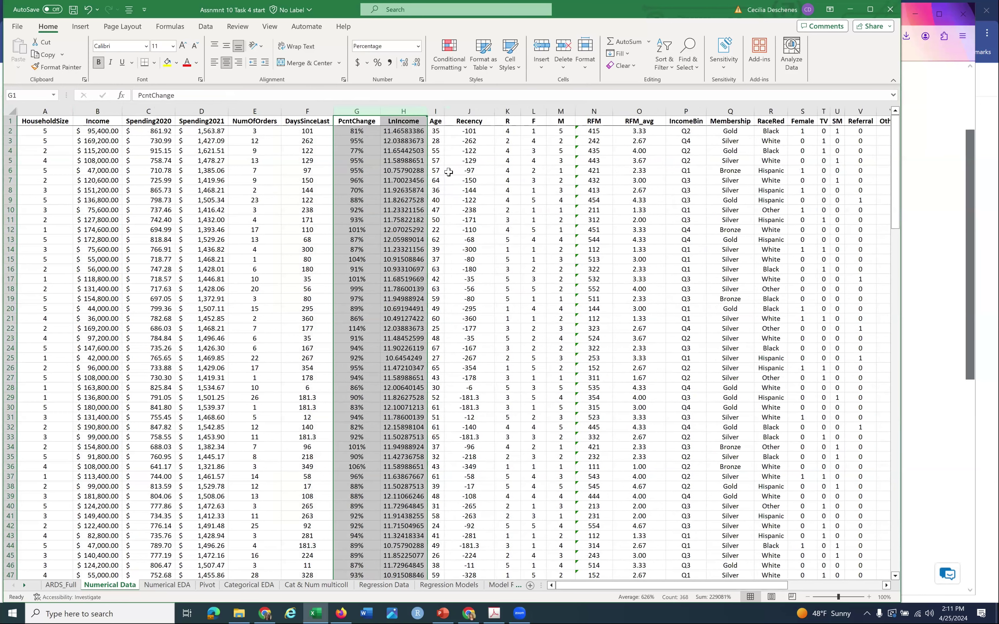
click(409, 153)
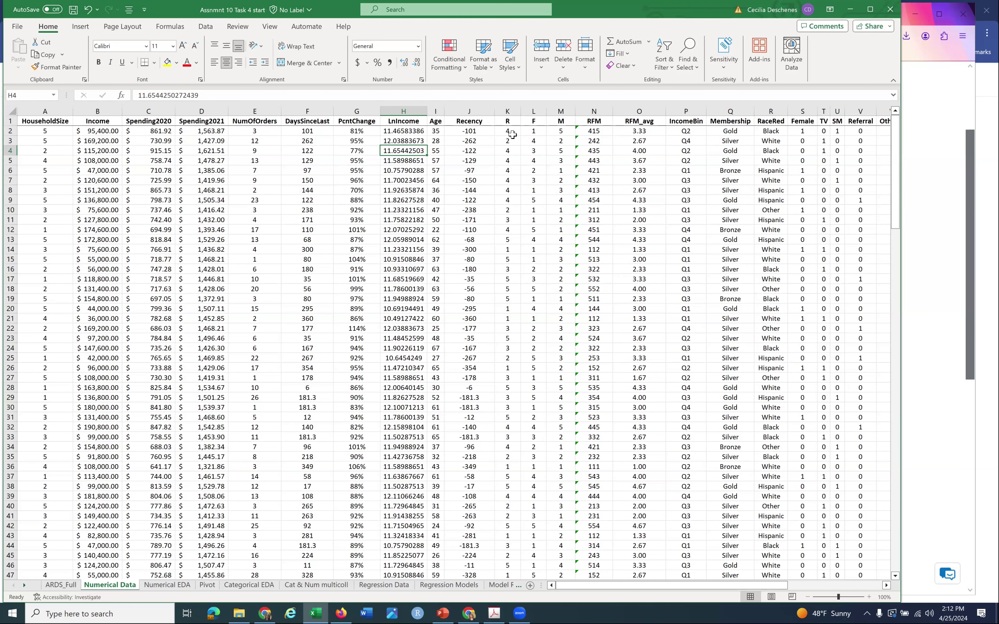
- Delete the R, F and M score columns from the Numerical Data sheet
drag(516, 111, 551, 111)
right_click(551, 111)
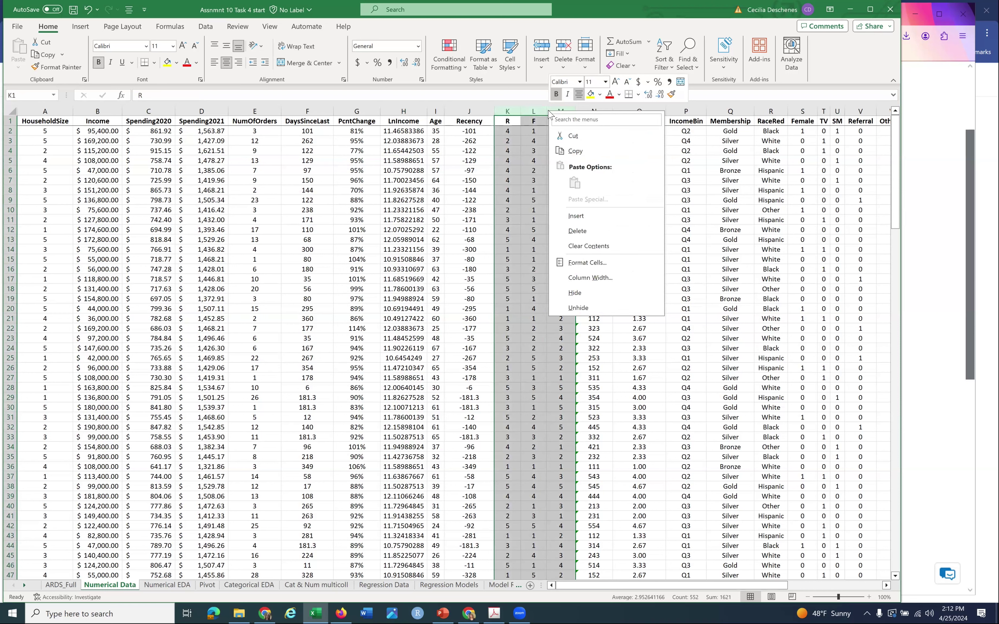
key(Escape)
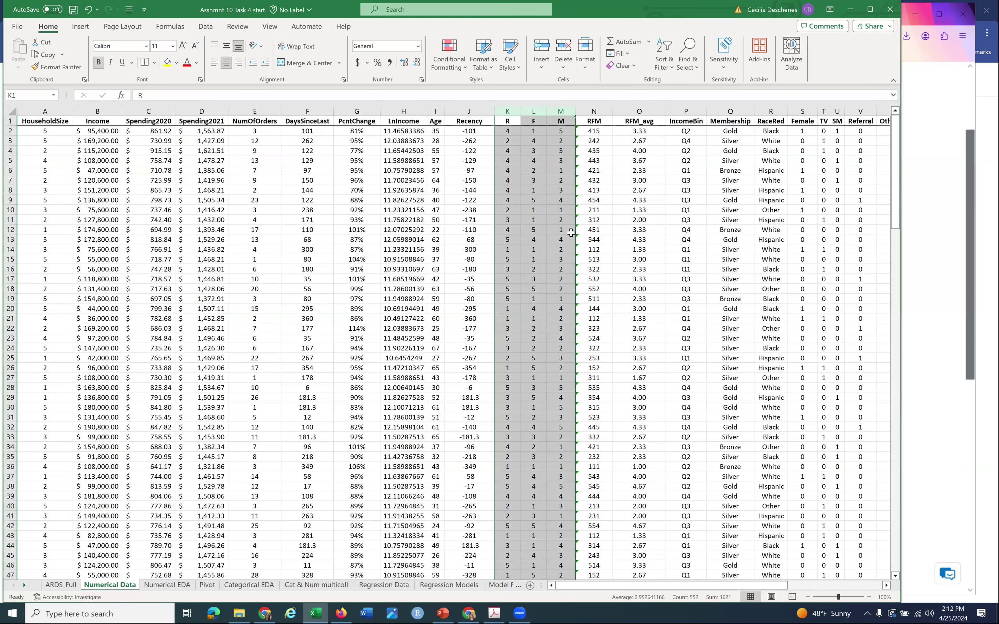
key(ctrl+minus)
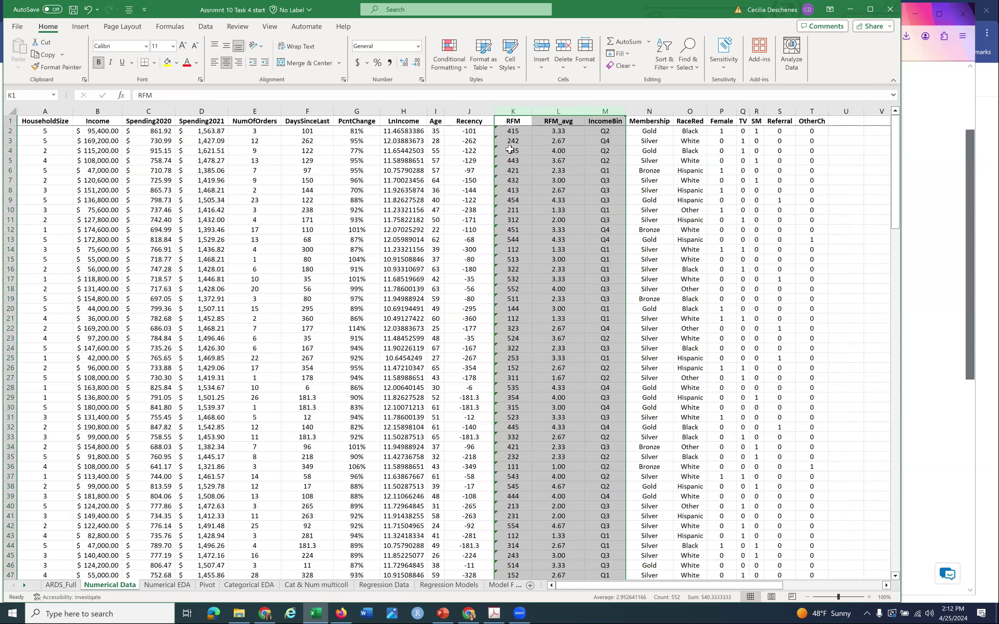
click(511, 150)
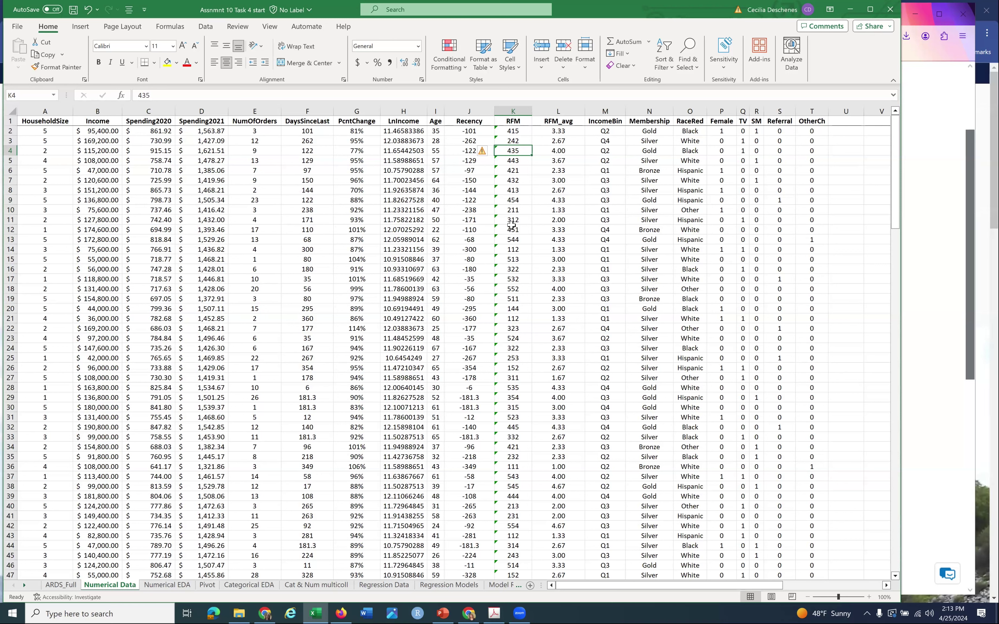
- Delete the RFM column, leaving RFM_avg in the Numerical Data sheet
click(515, 106)
right_click(515, 107)
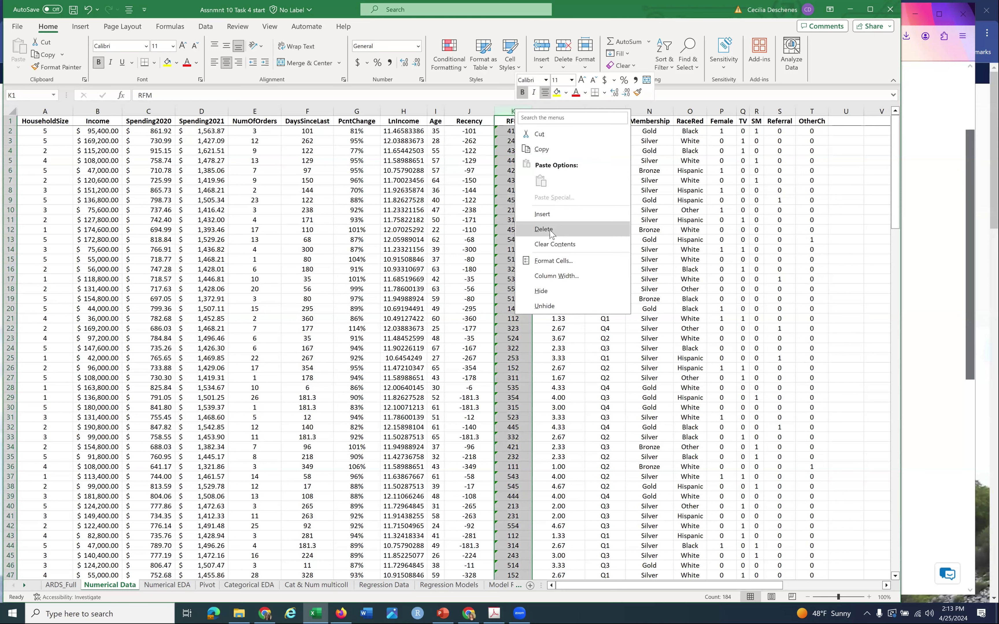
key(Escape)
key(ctrl+minus)
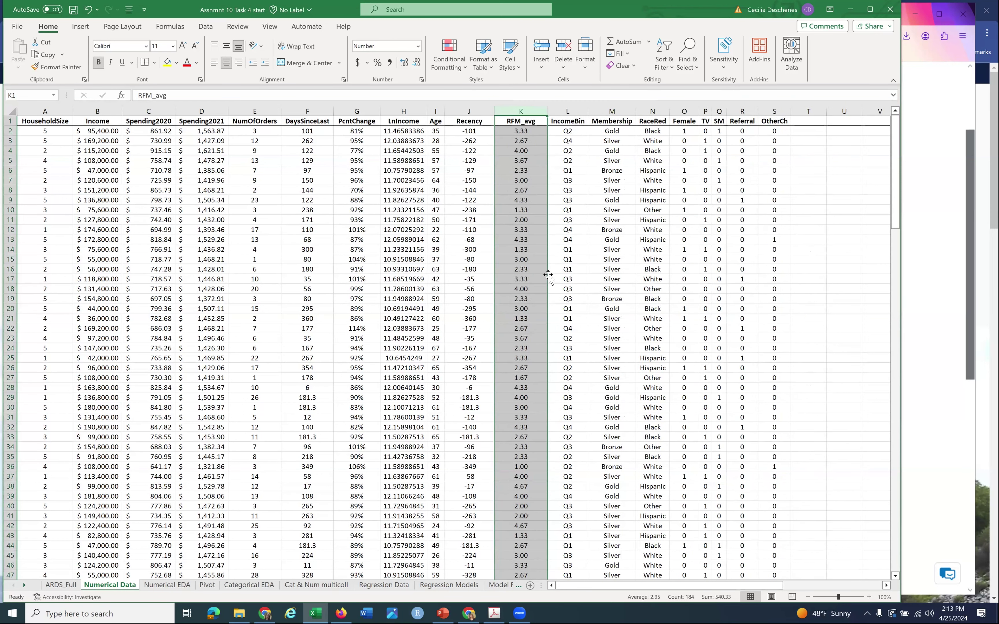
- Delete the IncomeBin, Membership and RaceRed columns from the Numerical Data sheet
click(560, 109)
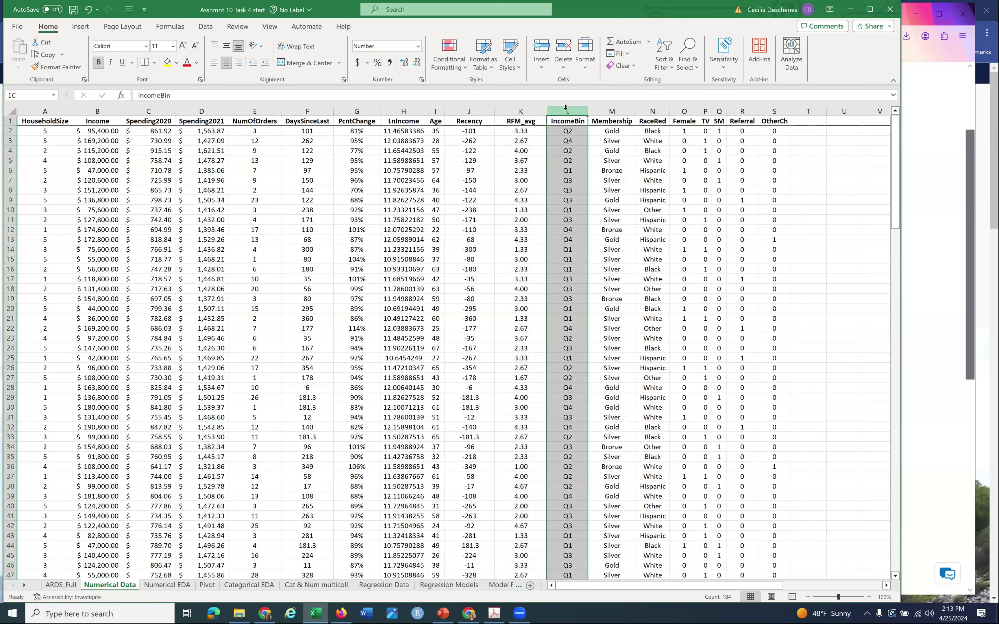
drag(560, 110, 643, 112)
right_click(644, 112)
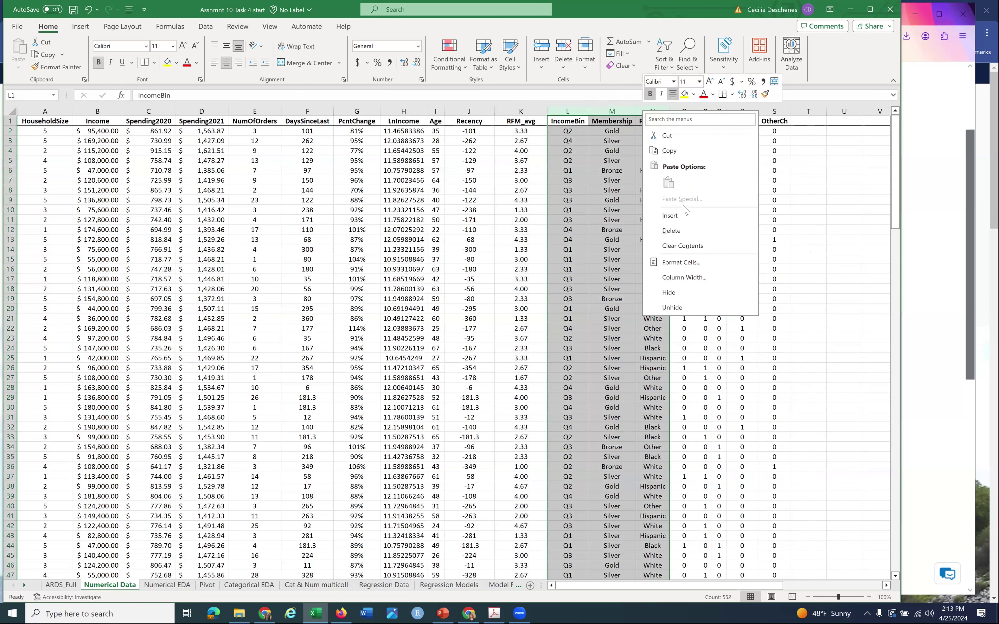
click(672, 231)
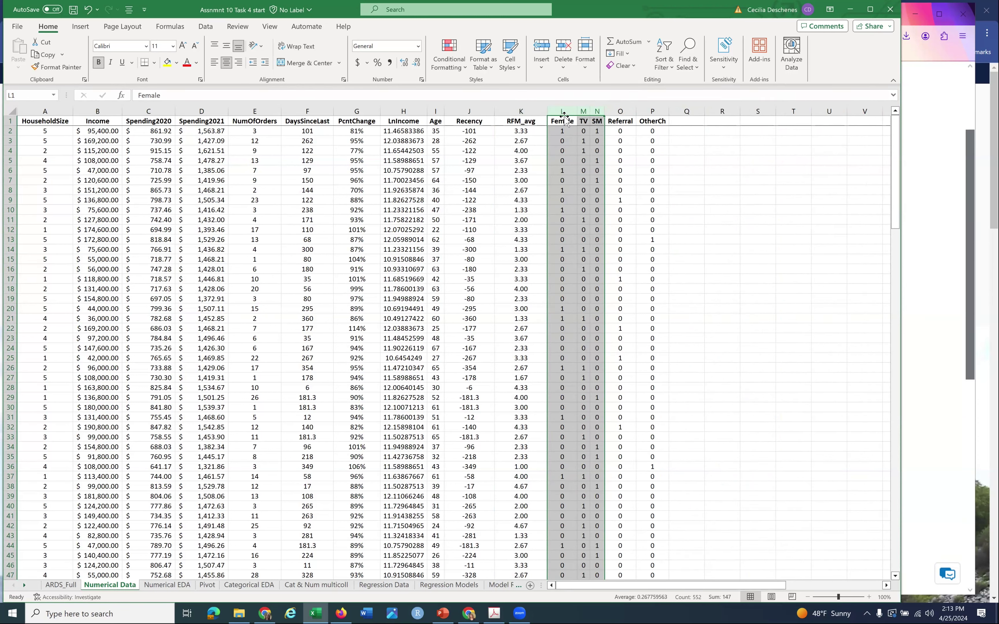
- Delete the dummy variable columns Female, TV, SM, Referral and OtherCh from the Numerical Data sheet
drag(562, 112, 651, 108)
right_click(650, 109)
click(678, 232)
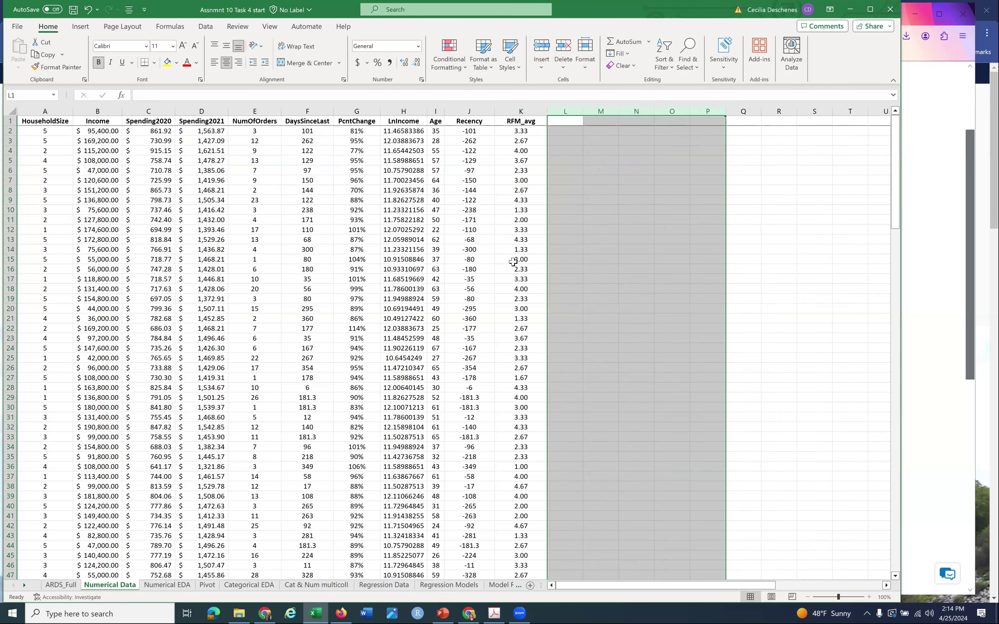
click(498, 259)
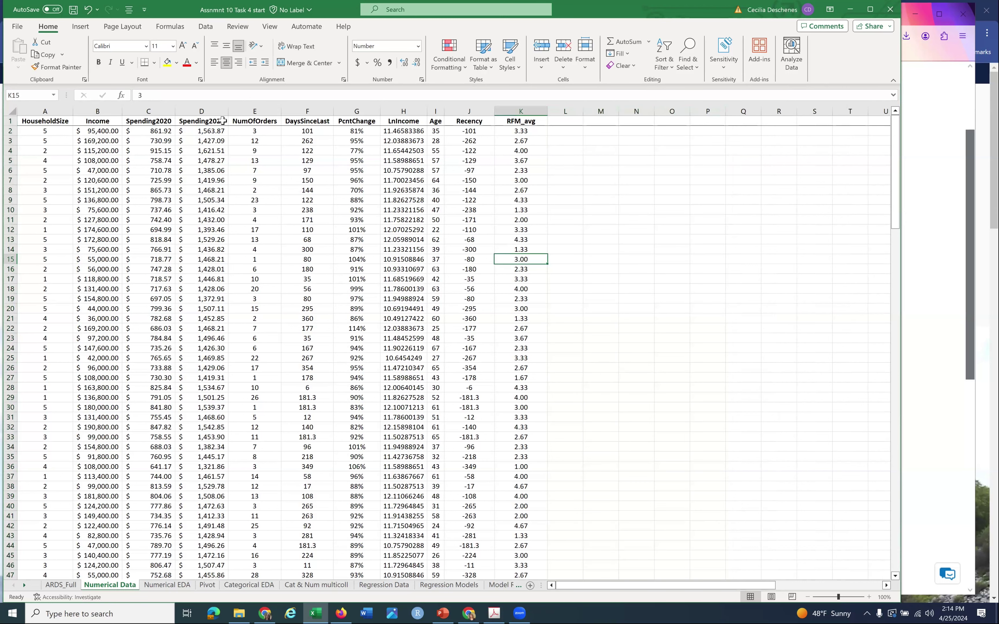
- Move the Spending2021 column to column A, ahead of HouseholdSize, in the Numerical Data sheet
click(217, 112)
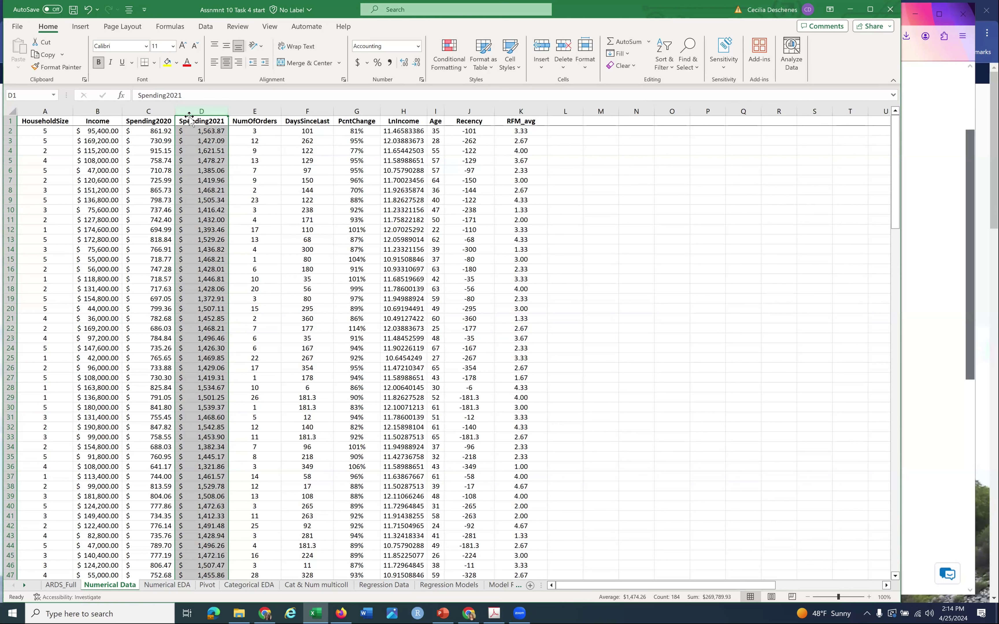
drag(189, 117, 31, 112)
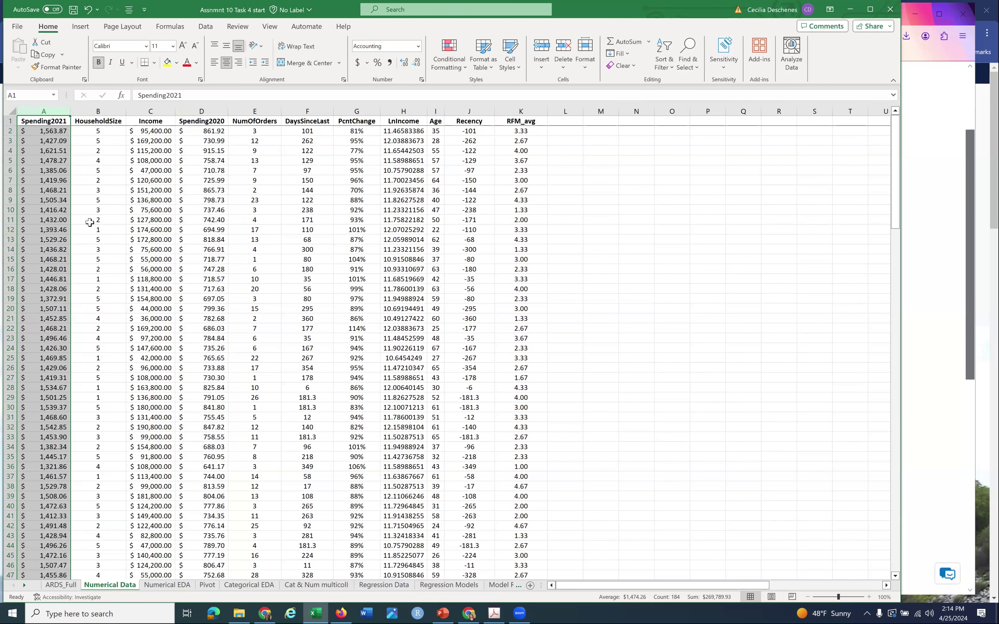
click(53, 211)
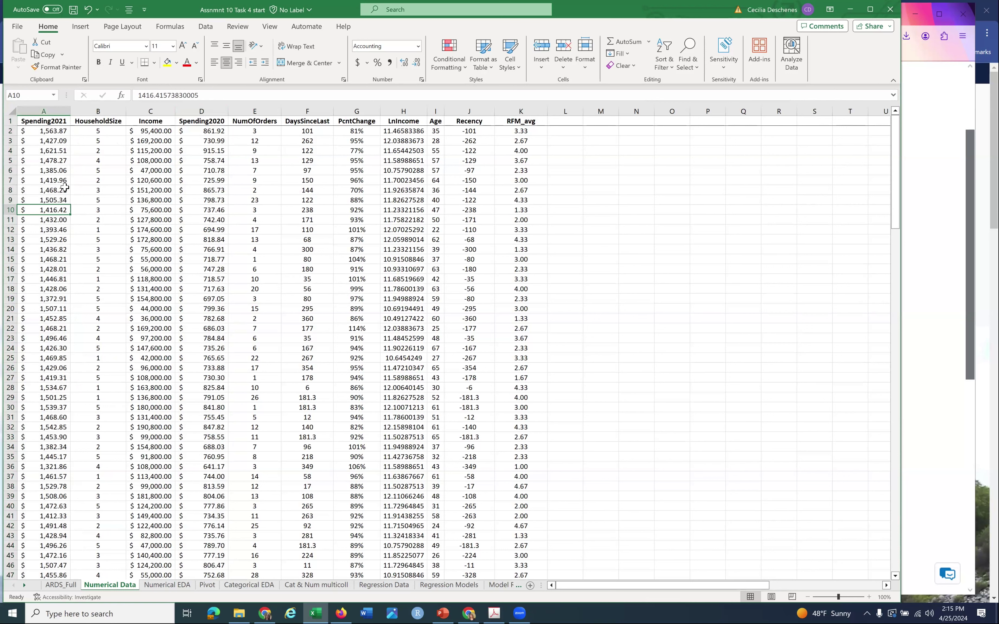
click(51, 123)
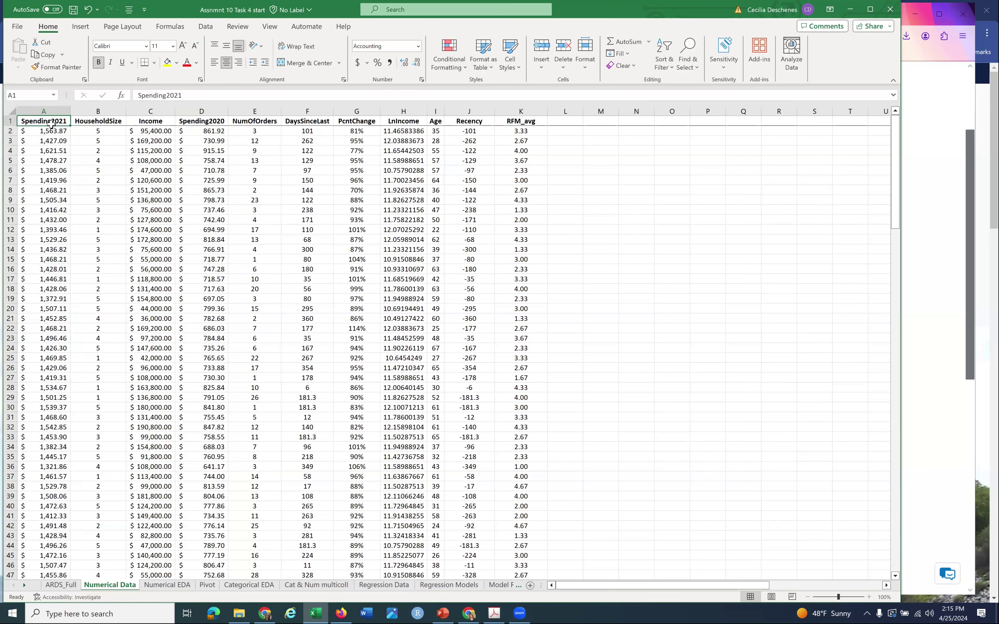
key(ctrl+shift+Down)
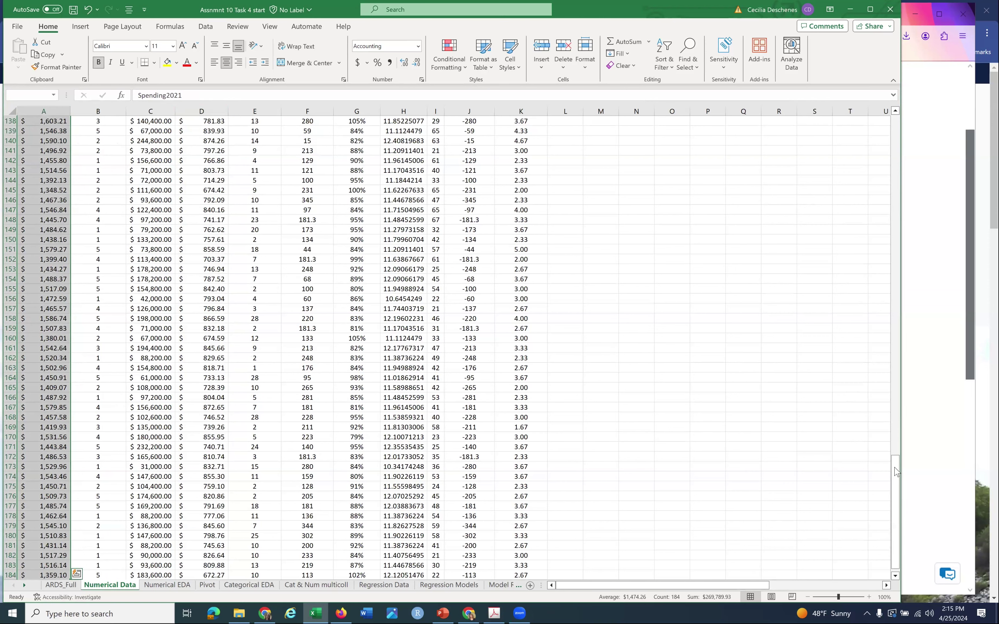
drag(896, 473, 595, 134)
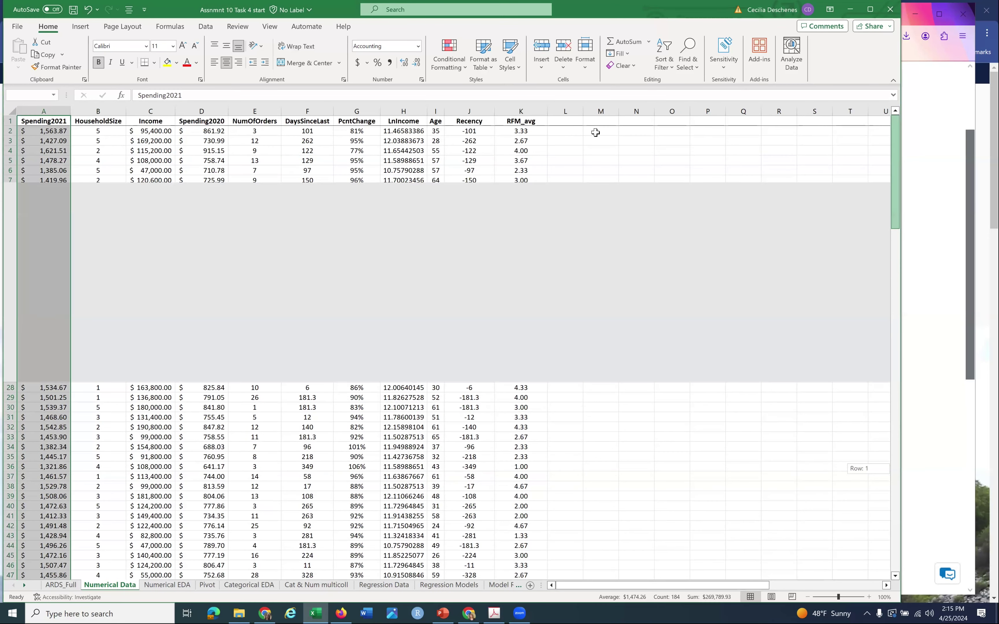
click(568, 121)
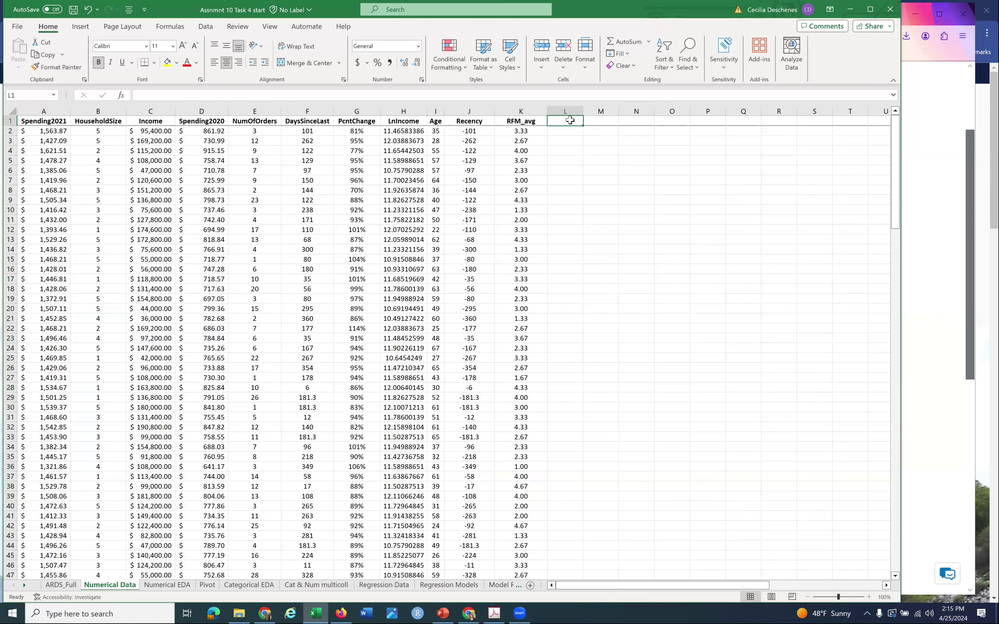
- Copy the Spending2021 data with its header into column L beside RFM_avg, and widen the column to fit its contents
click(43, 126)
drag(41, 124, 70, 580)
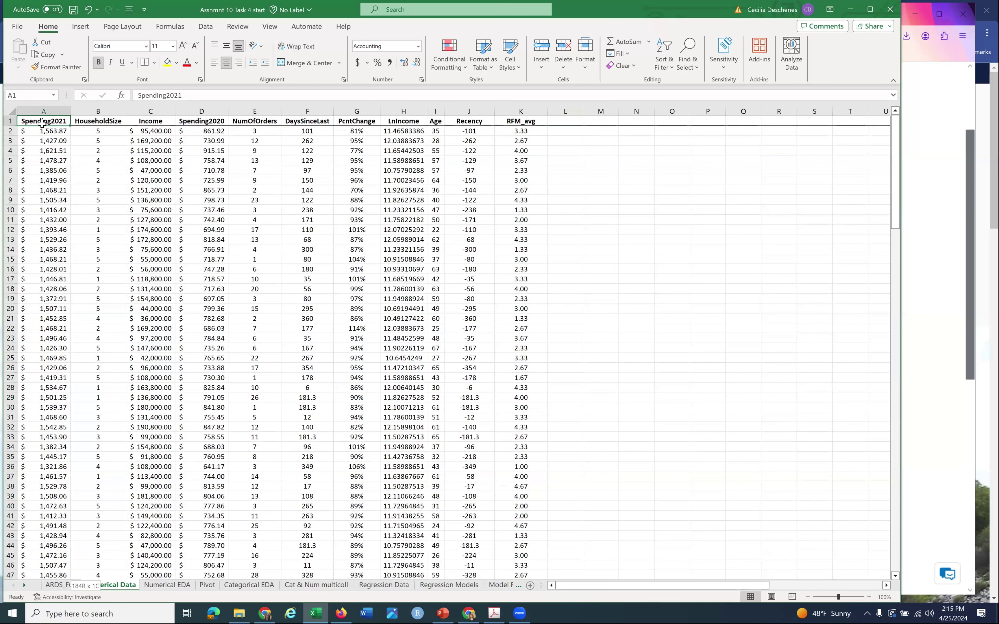
key(ctrl+c)
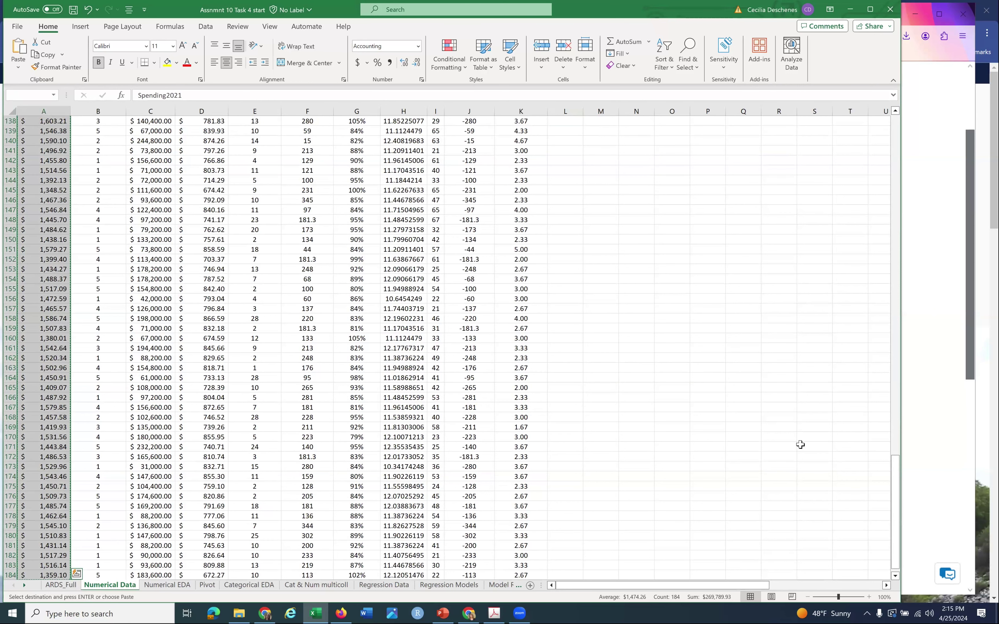
drag(895, 479, 910, 99)
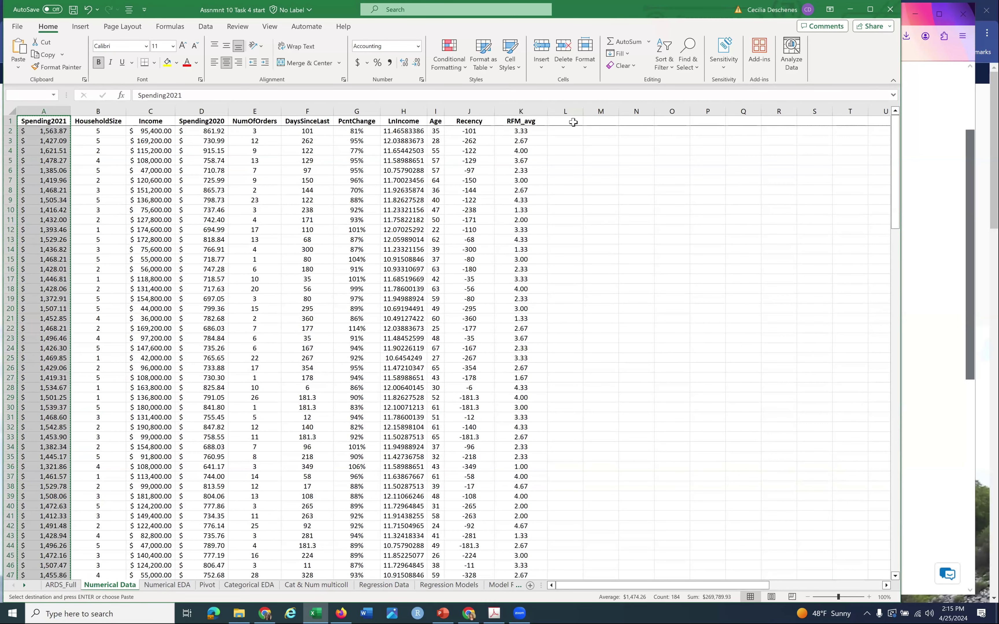
click(574, 122)
click(581, 112)
key(ctrl+v)
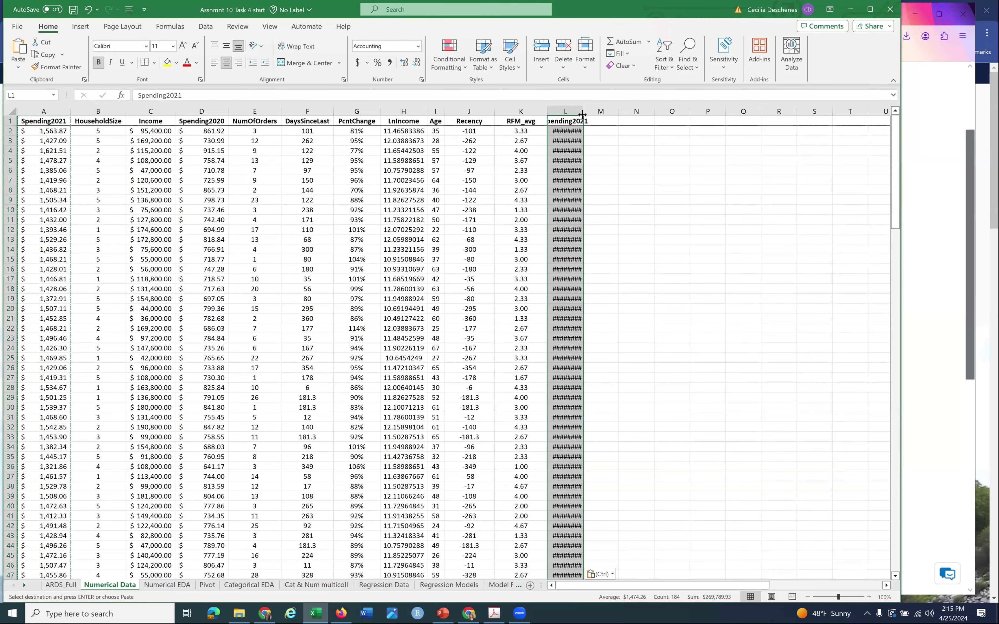
double_click(583, 111)
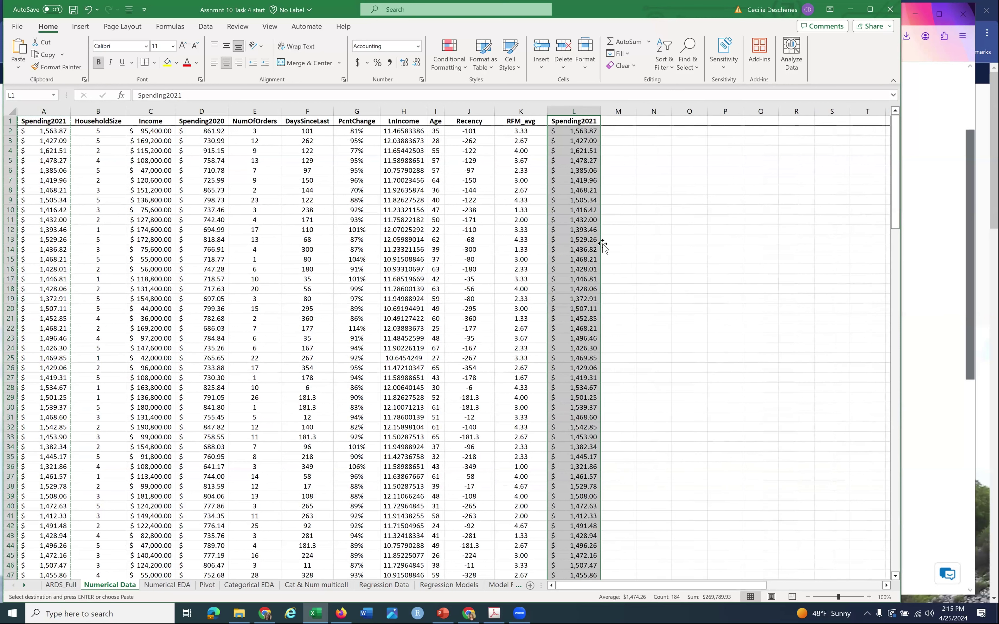
click(715, 275)
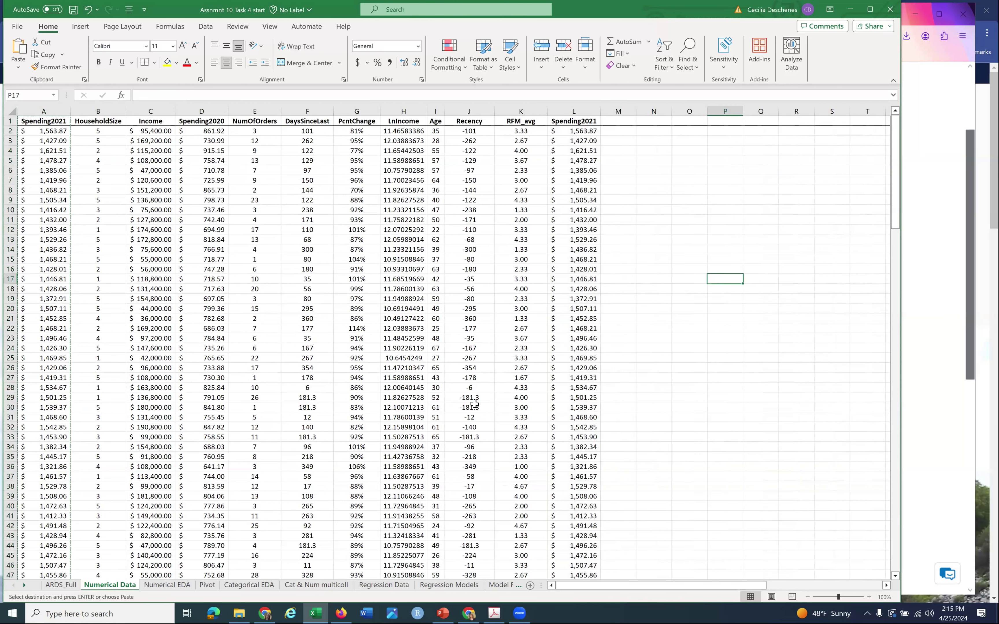
- Fill the block N2:Q9 around the Numerical Regression Predictors table on the Numerical EDA sheet with yellow
click(162, 585)
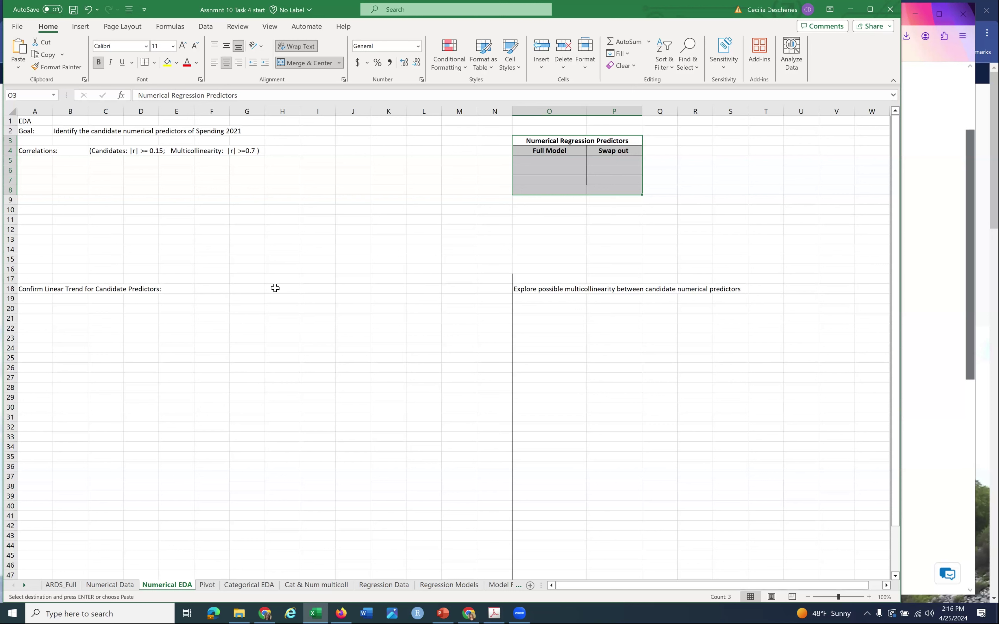
click(181, 211)
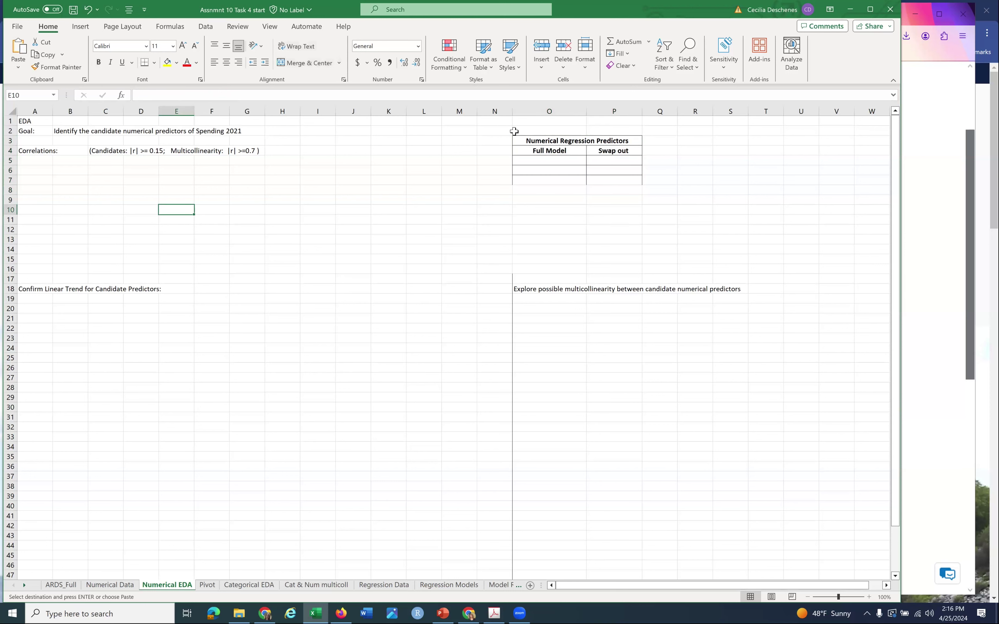
drag(505, 133, 661, 200)
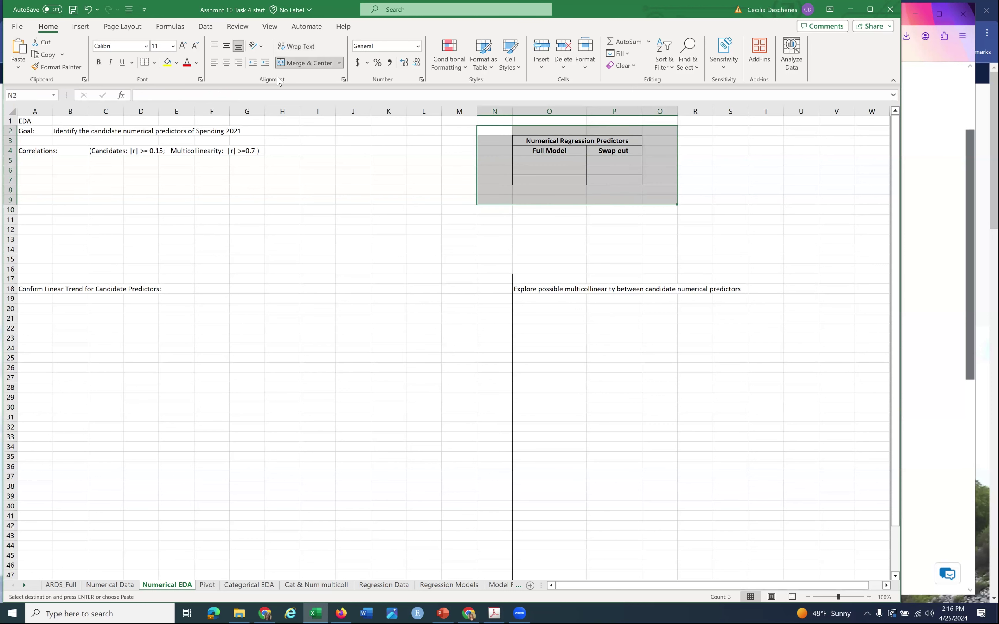
click(167, 62)
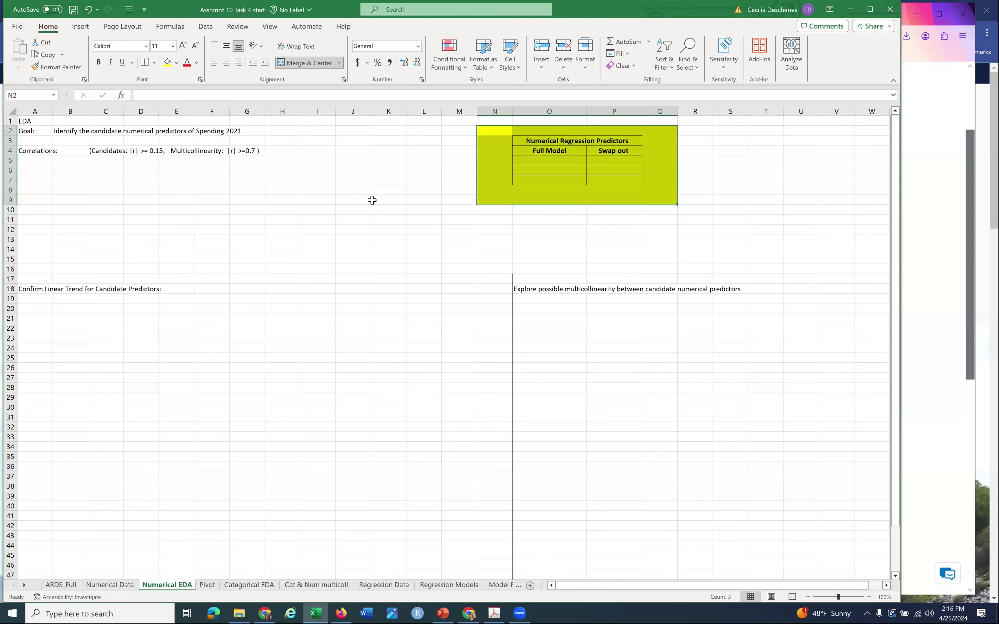
click(566, 218)
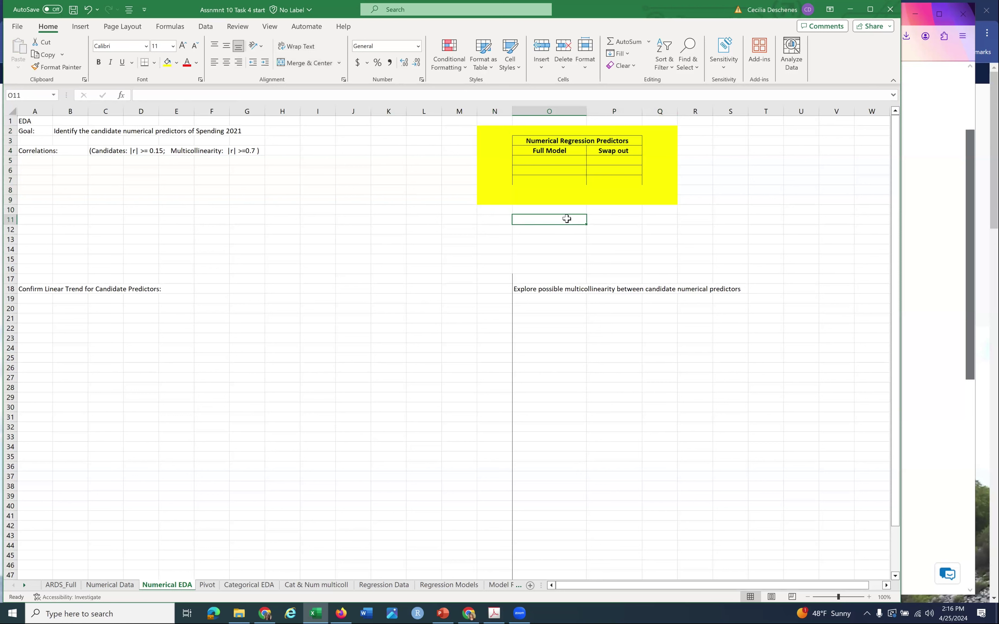
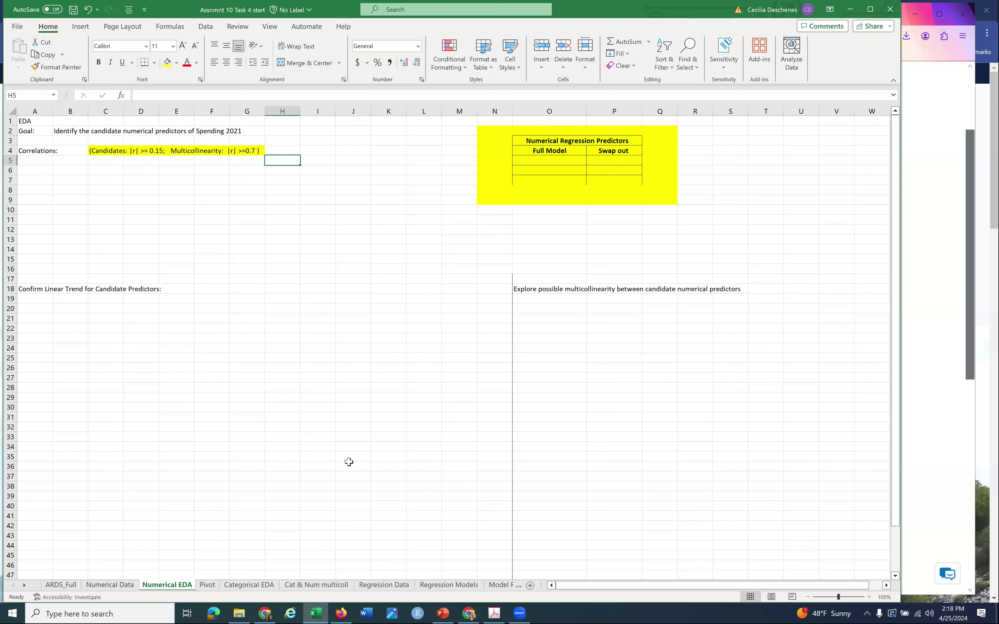
- Enter pred1 under Full Model and pred2 under Swap out in the first row of the Numerical Regression Predictors table
click(541, 290)
click(566, 366)
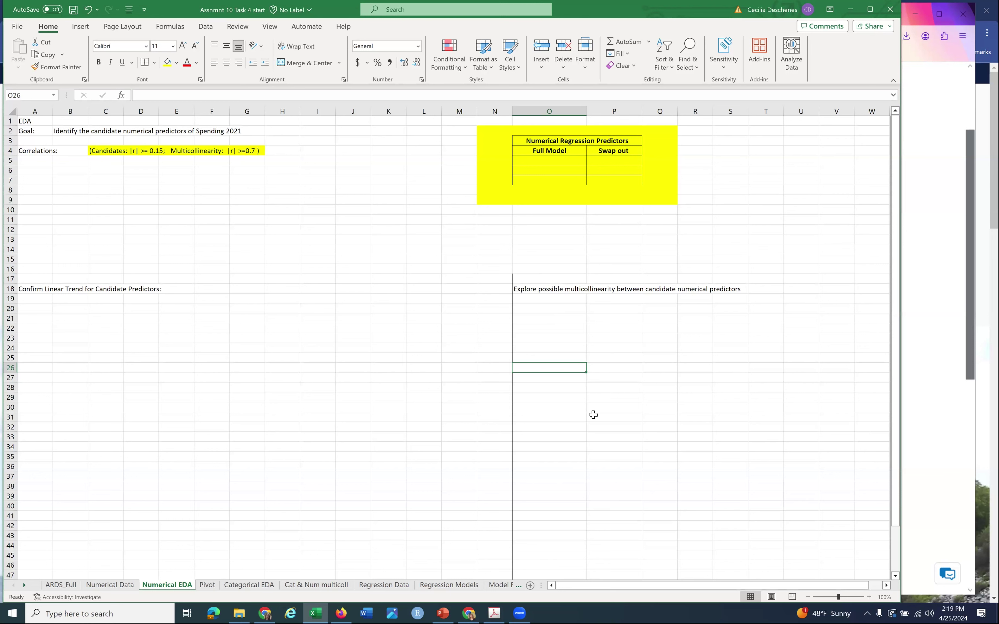
click(543, 164)
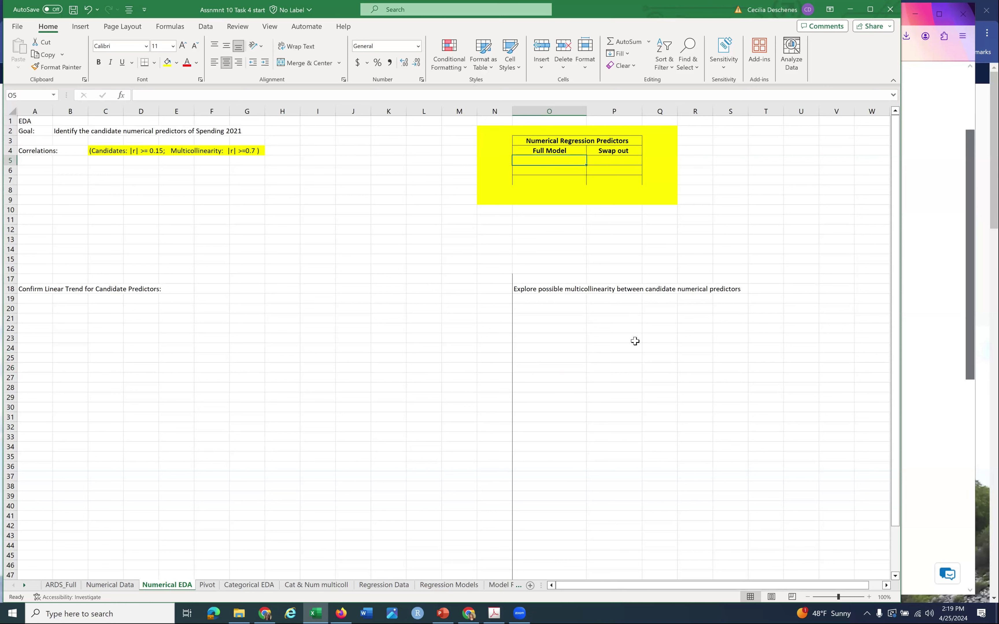
text(pred1)
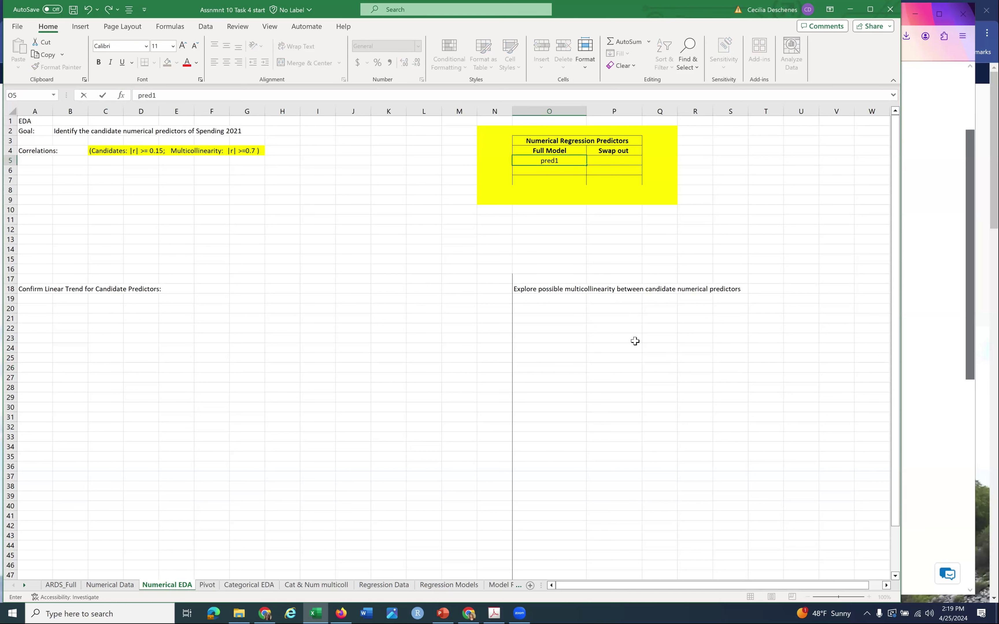
key(Tab)
text(pred)
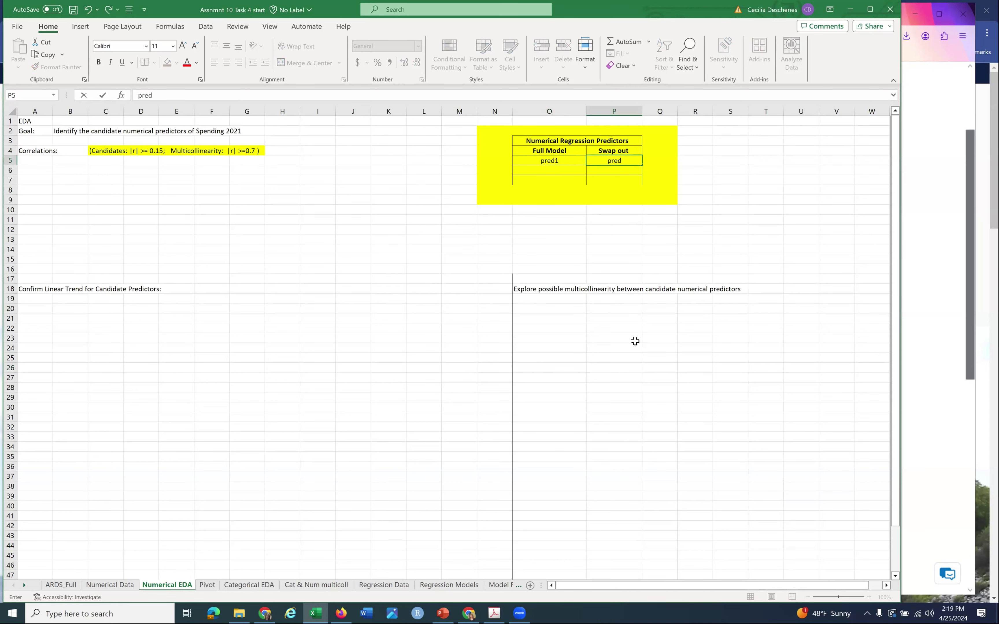
text(2)
key(Return)
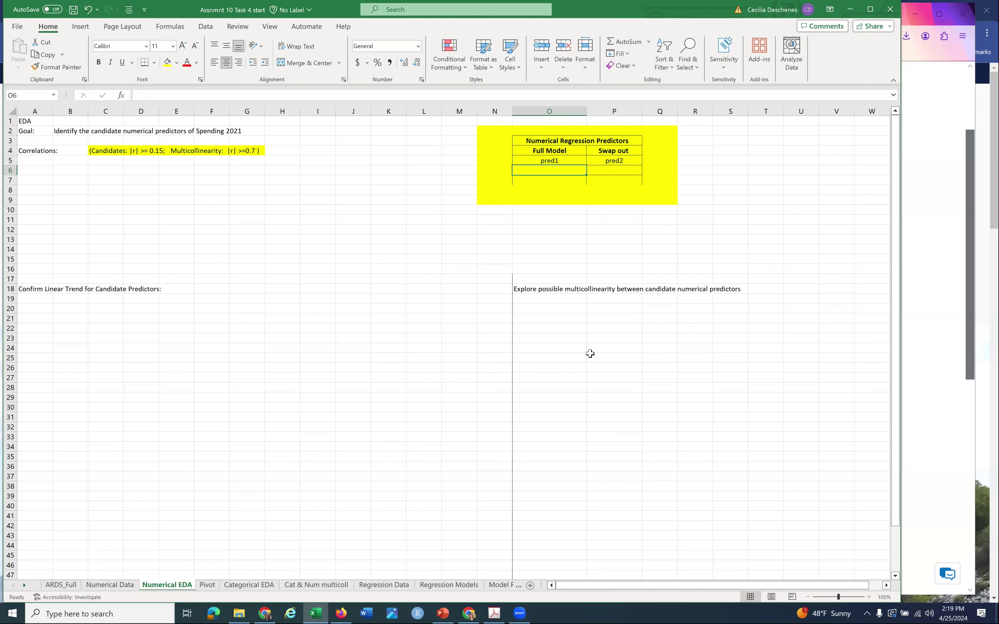
- Fill the block M1:O7 around the Categorical Regression Predictors table on the Categorical EDA sheet with yellow
click(205, 585)
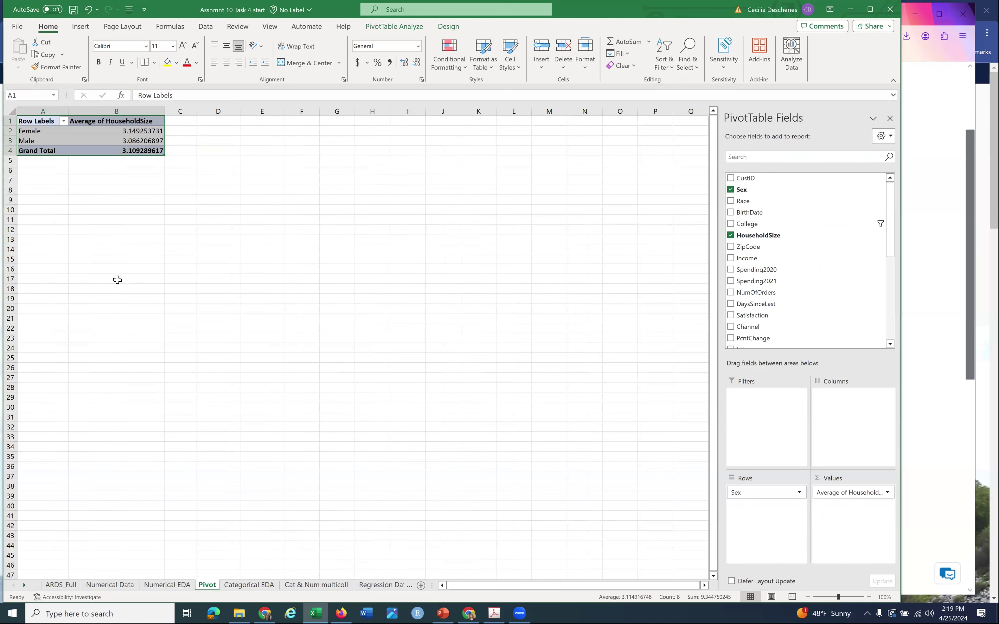
click(243, 586)
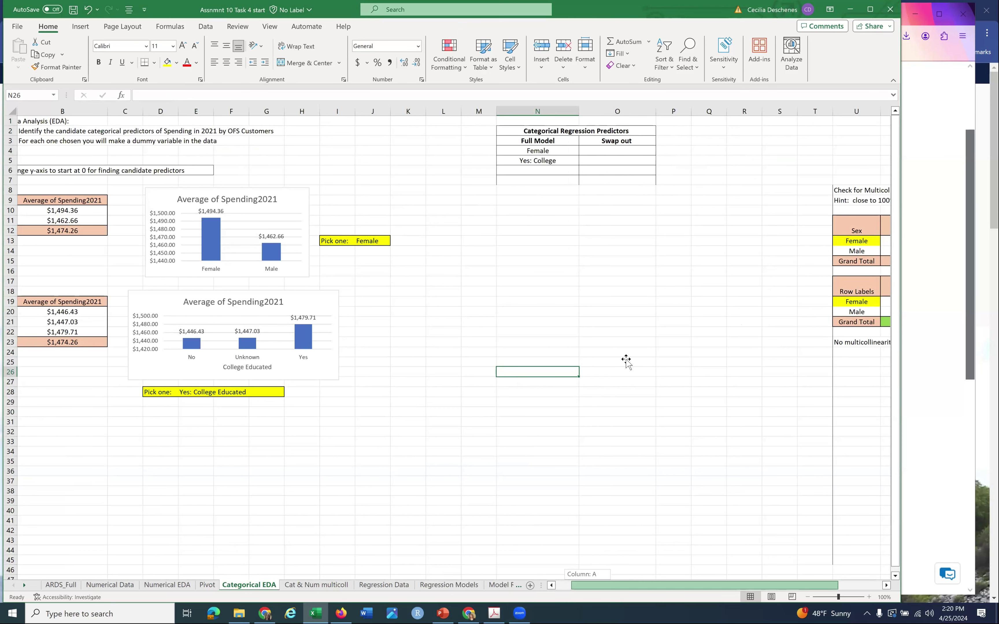
scroll(627, 359, left, 1)
drag(541, 122, 687, 179)
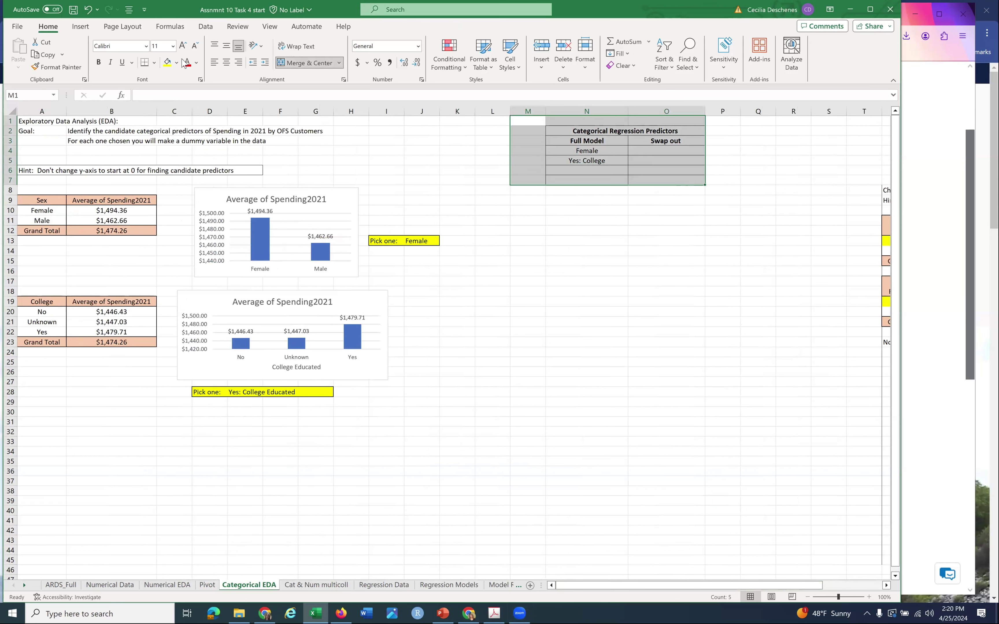
click(167, 61)
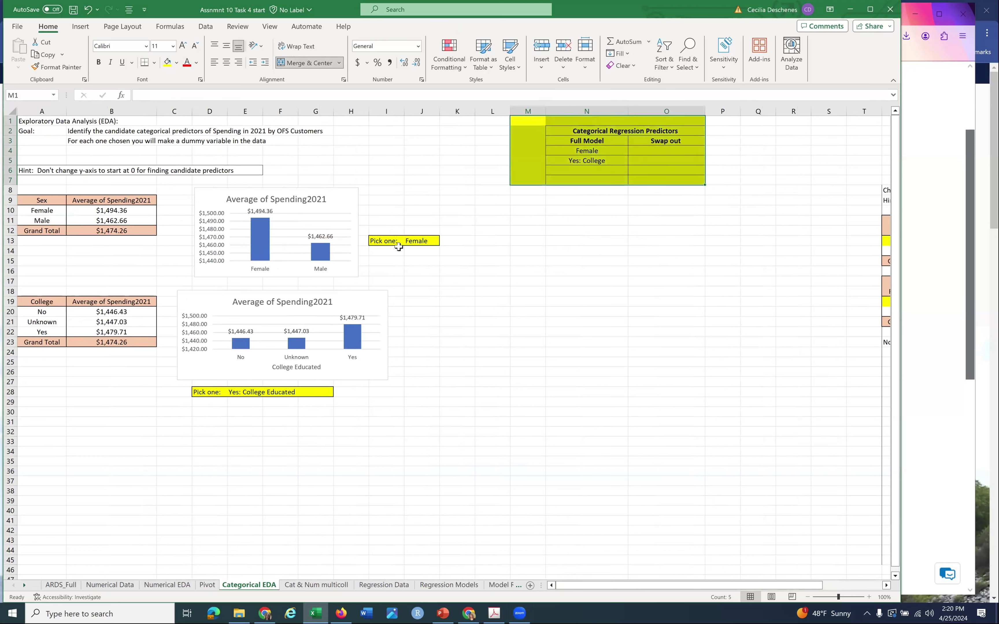
click(589, 232)
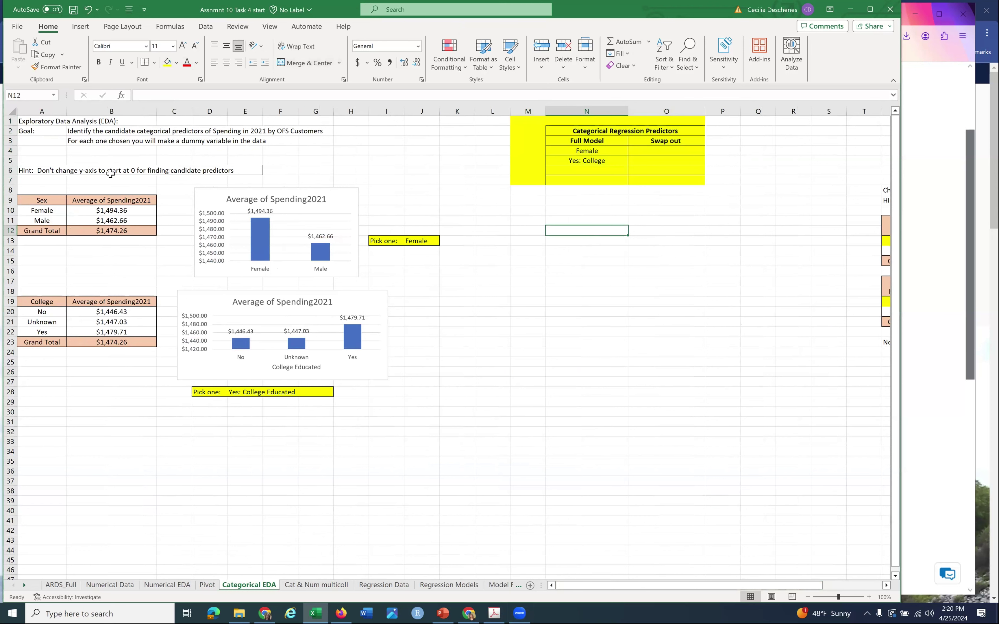
- Review the goal statement and the average Spending2021 by Sex table on the Categorical EDA sheet
drag(80, 133, 316, 132)
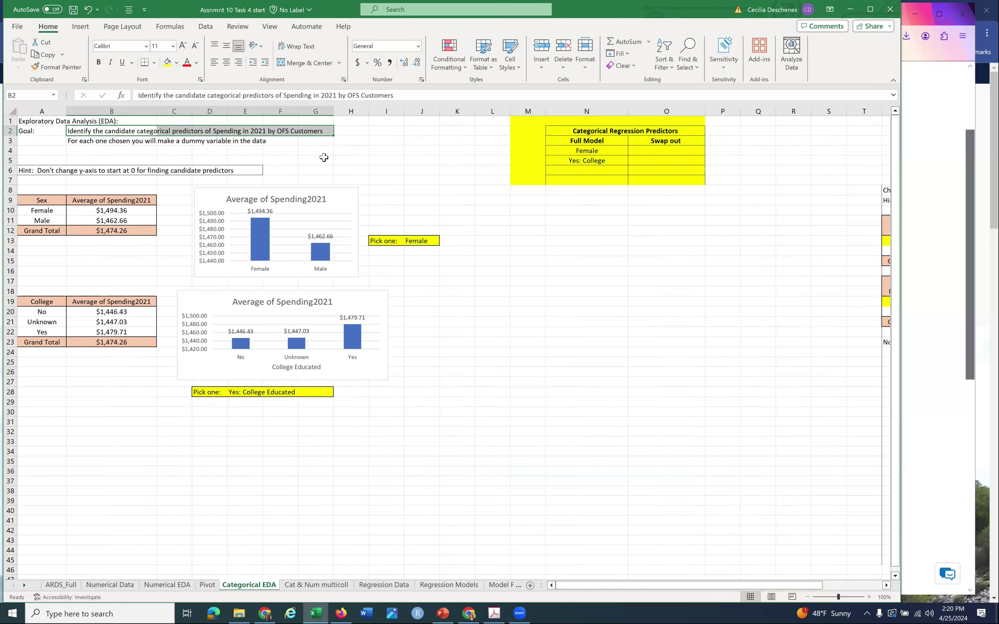
drag(39, 202, 43, 231)
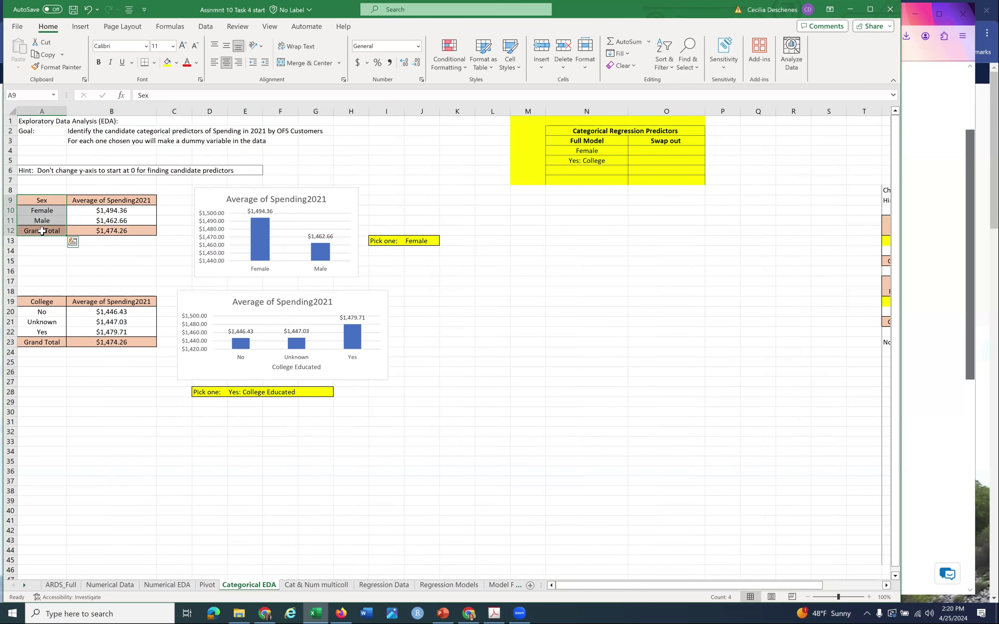
click(98, 202)
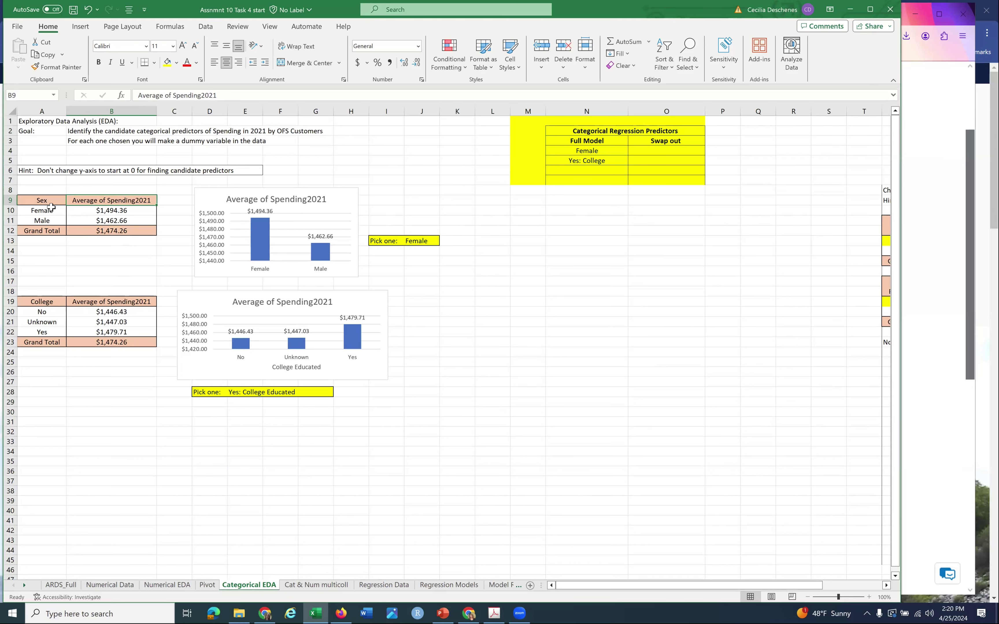
- Remove the average of HouseholdSize from the pivot table's values on the Pivot sheet, keeping Sex as the row field
click(165, 585)
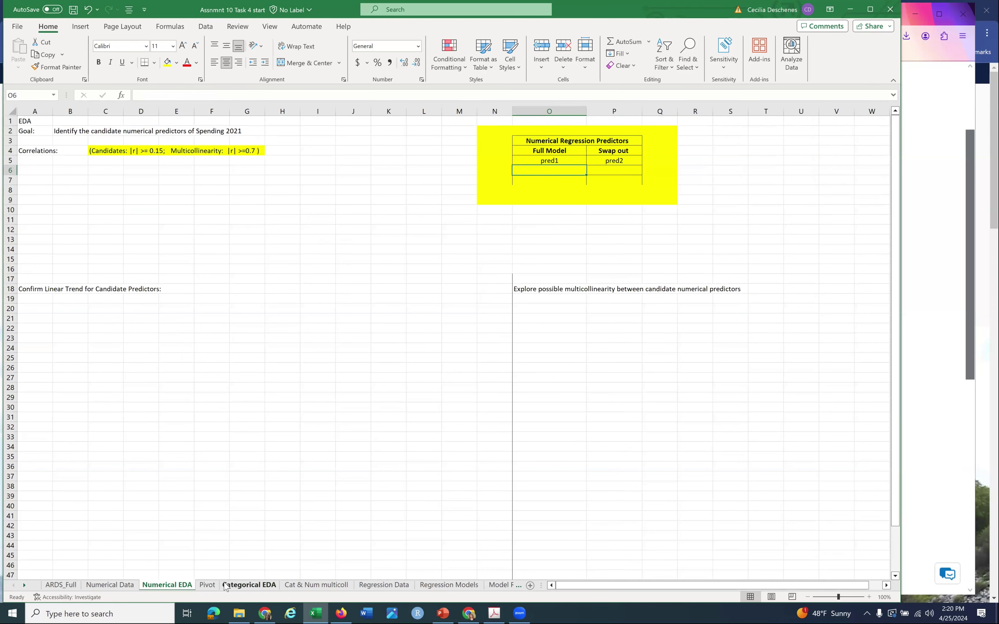
click(208, 585)
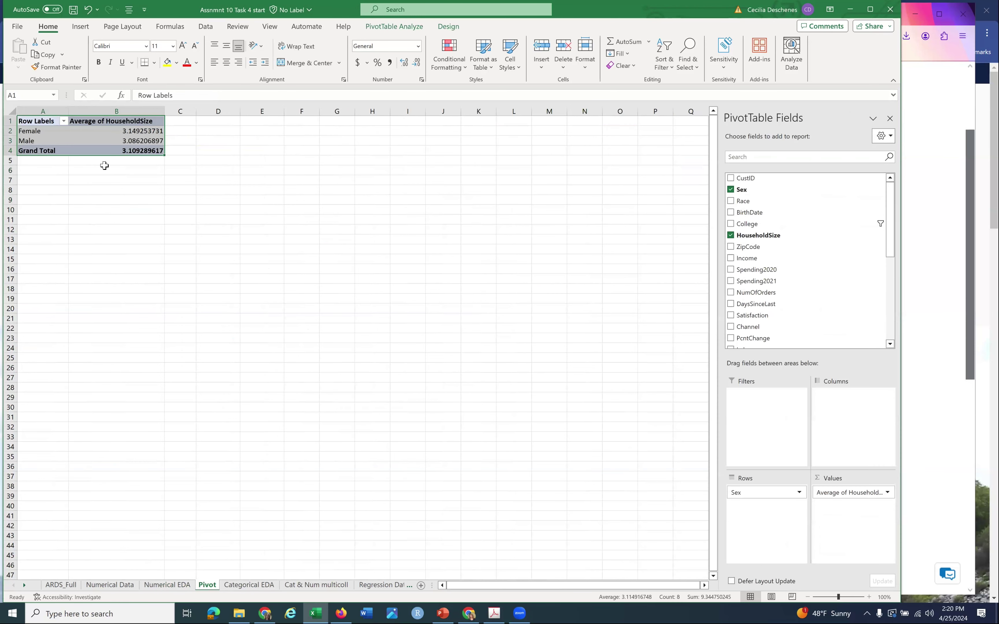
drag(831, 491, 765, 492)
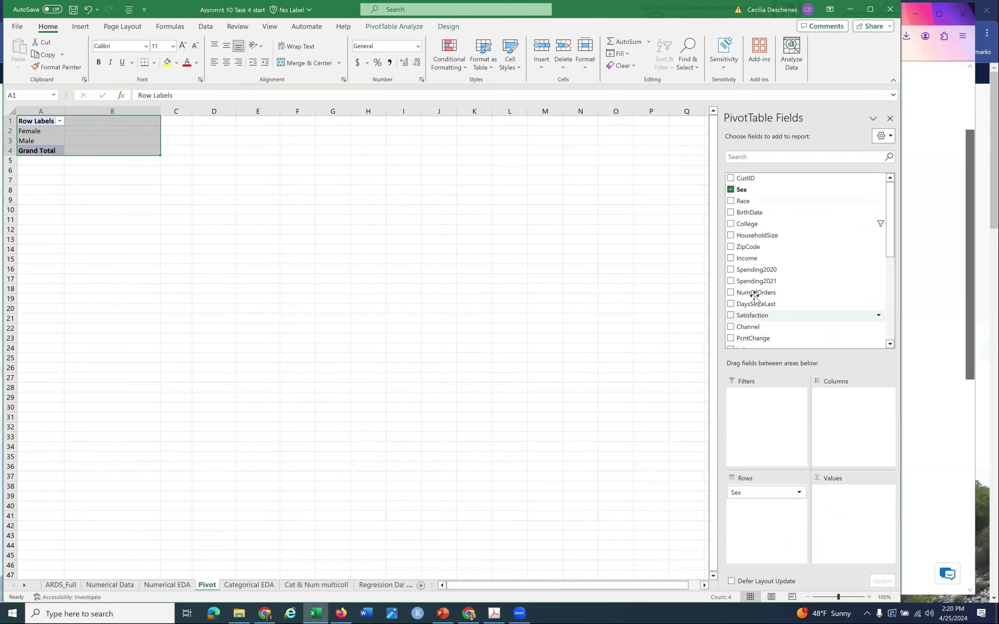
- Add Spending2021 to the pivot table's values and summarize it by Average
mouse_move(769, 281)
mouse_down()
mouse_move(884, 459)
mouse_move(882, 519)
mouse_move(870, 511)
mouse_up()
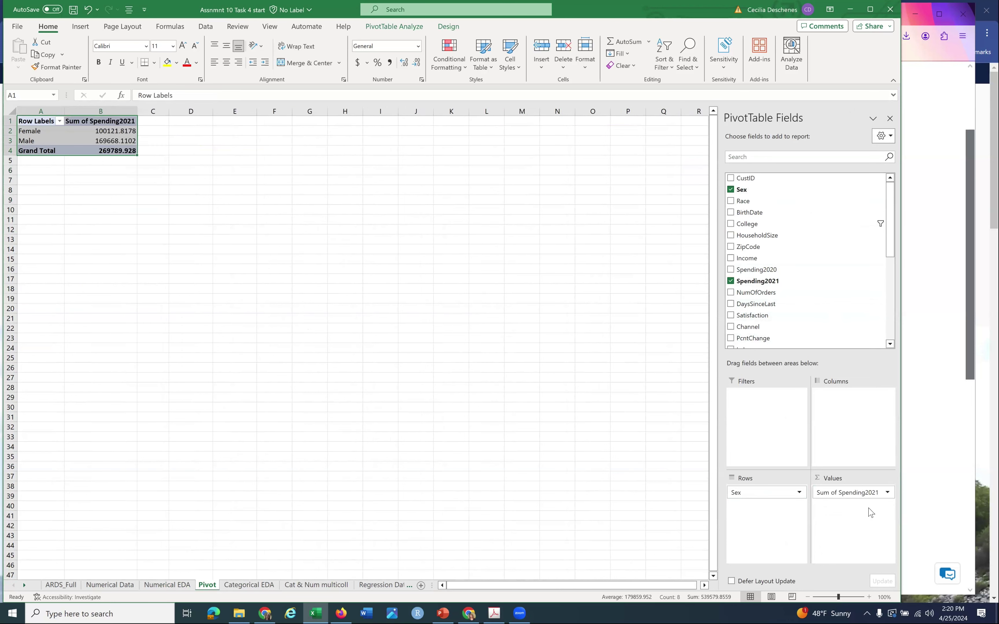
click(842, 493)
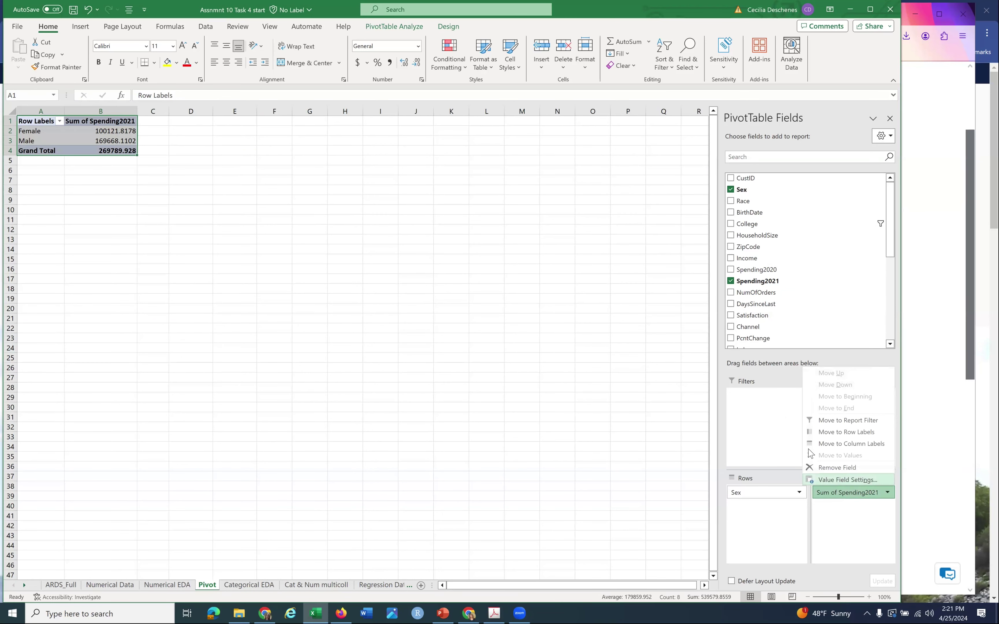
click(842, 480)
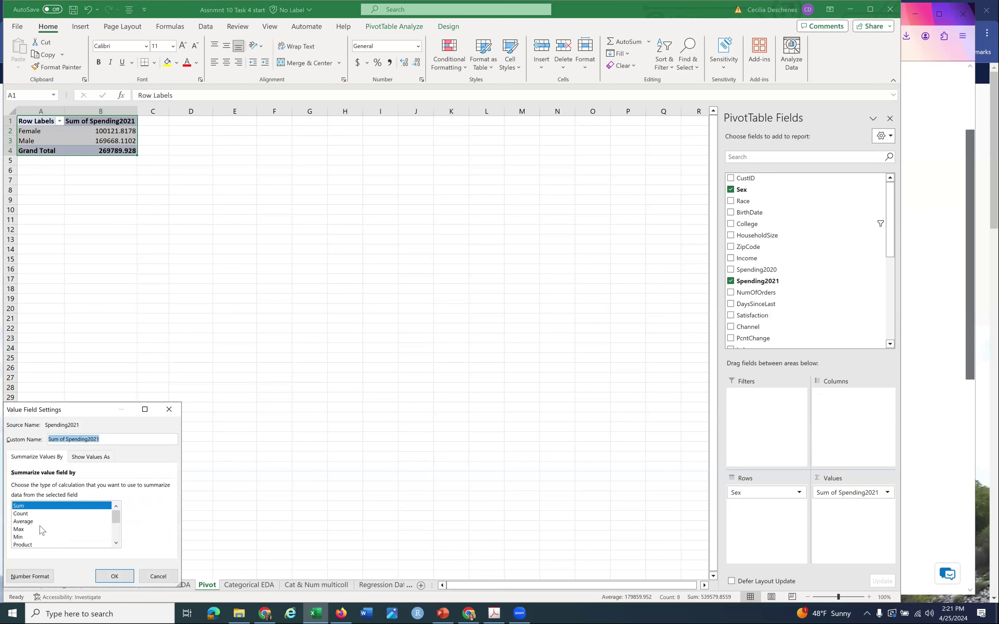
click(37, 522)
click(116, 575)
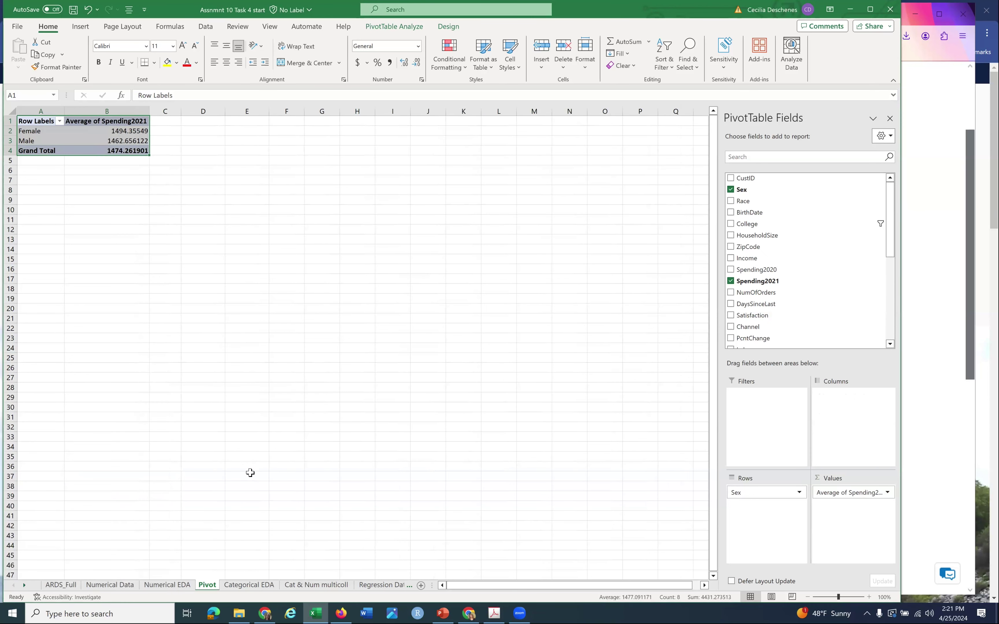
- Replace Sex with College as the row field of the pivot table on the Pivot sheet
click(243, 586)
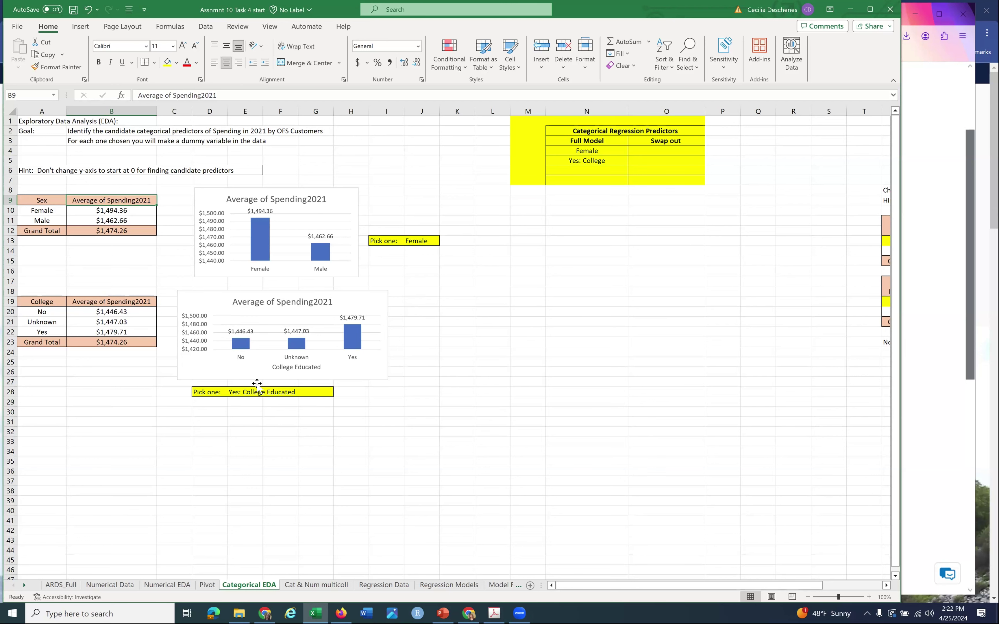
click(207, 586)
drag(754, 495, 754, 188)
scroll(761, 216, down, 1)
scroll(751, 211, up, 3)
drag(752, 223, 758, 522)
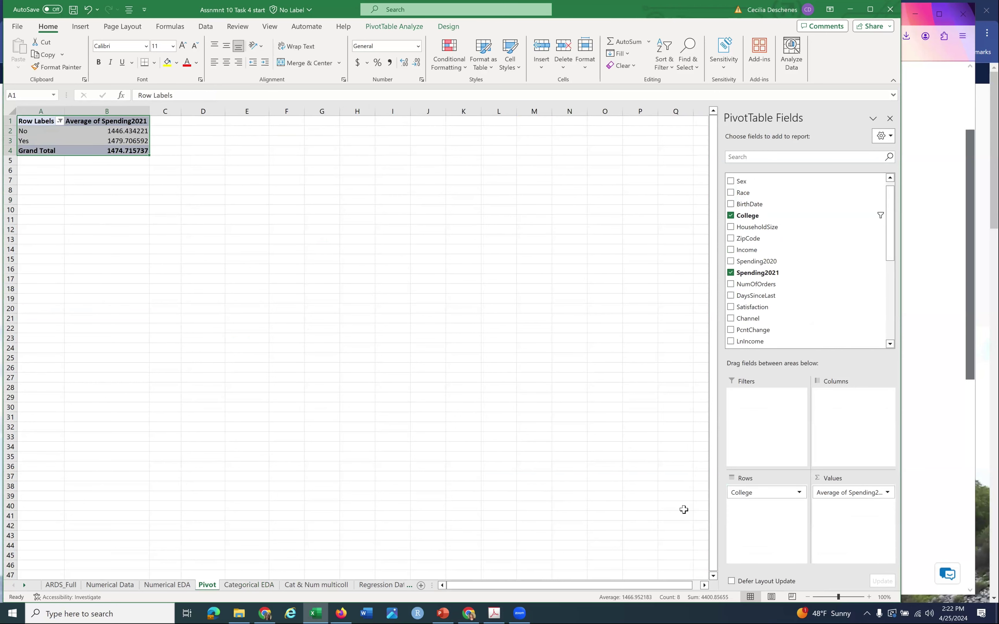
- Include the Unknown category in the pivot table's College row filter
click(60, 122)
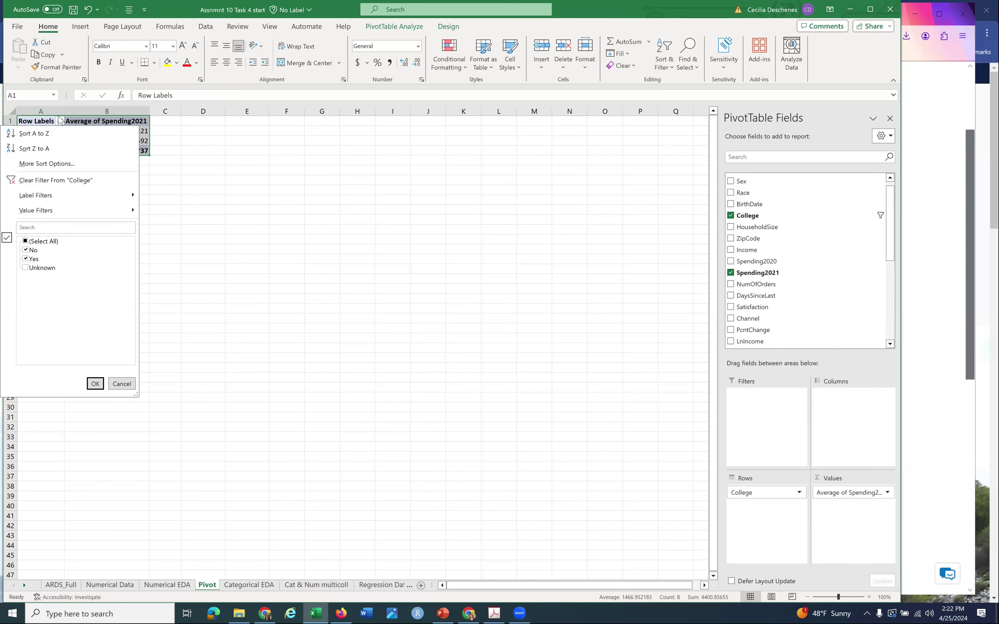
click(26, 269)
click(96, 384)
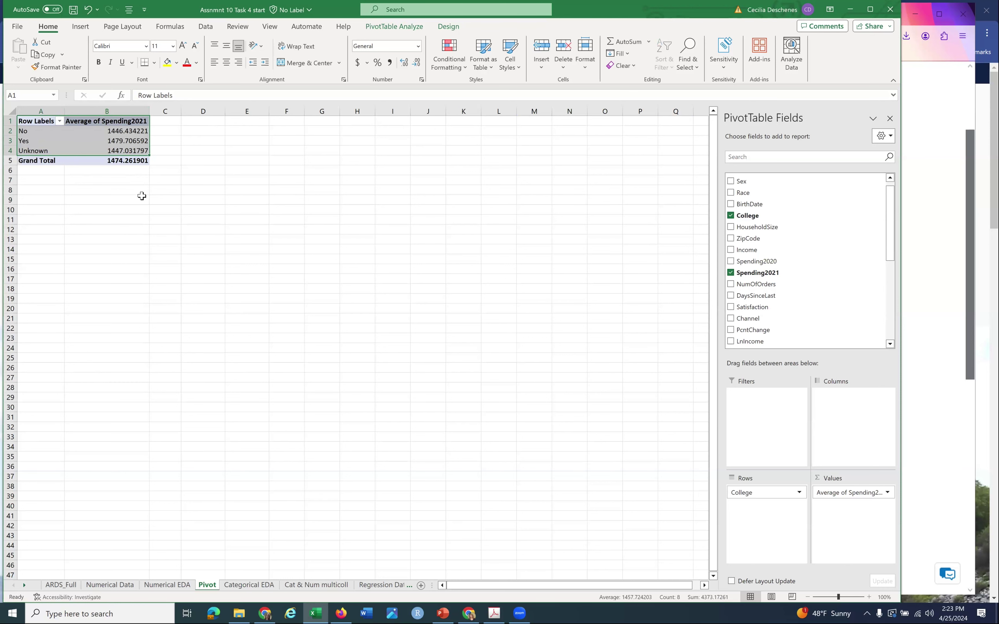
- Rearrange the pivot table with Sex as rows and College as columns, removing the average of Spending2021 from the values
click(273, 585)
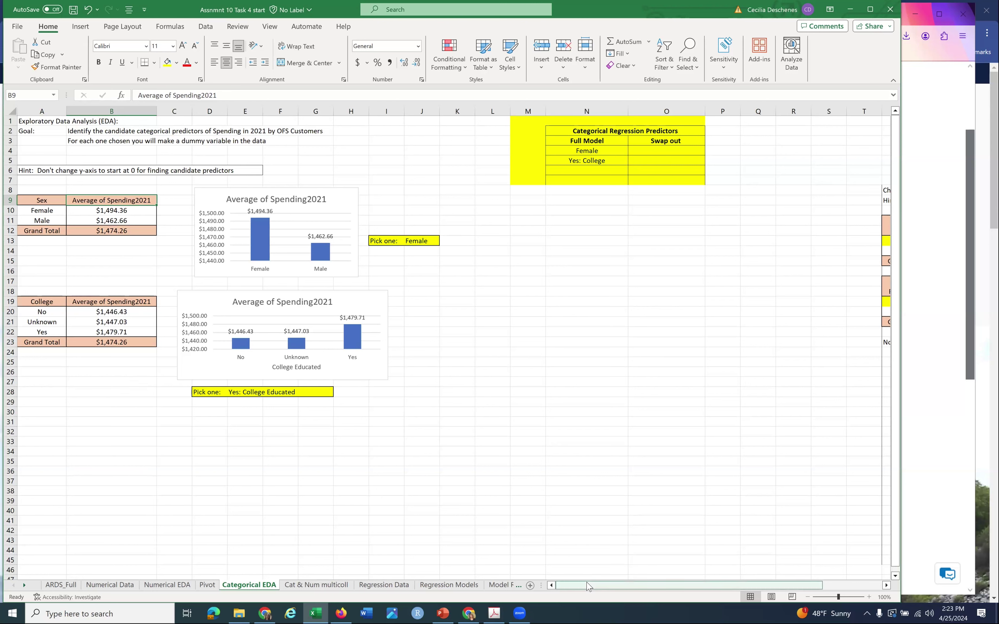
drag(588, 586, 648, 586)
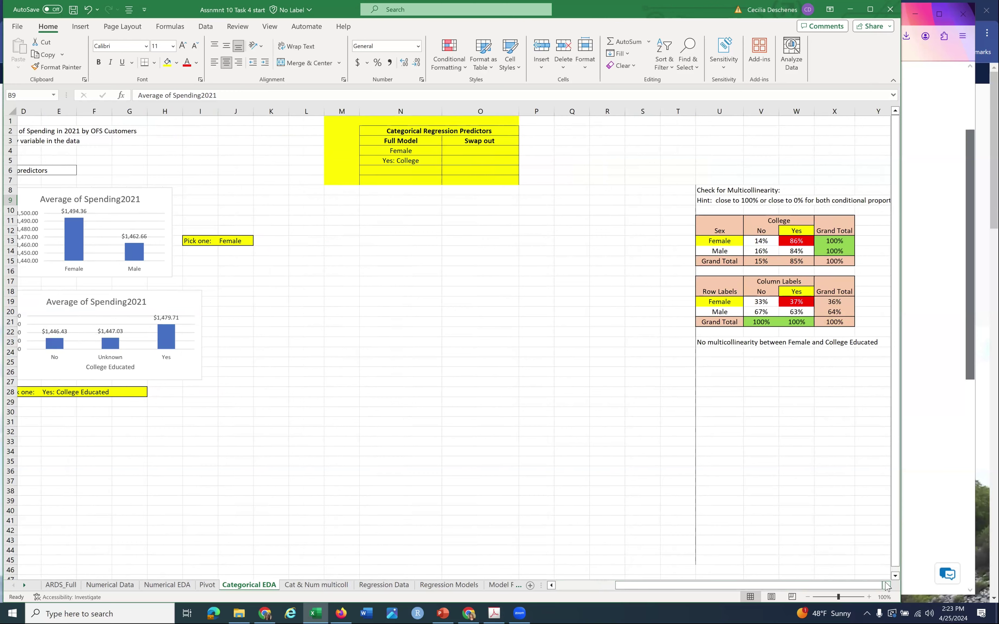
scroll(886, 586, right, 4)
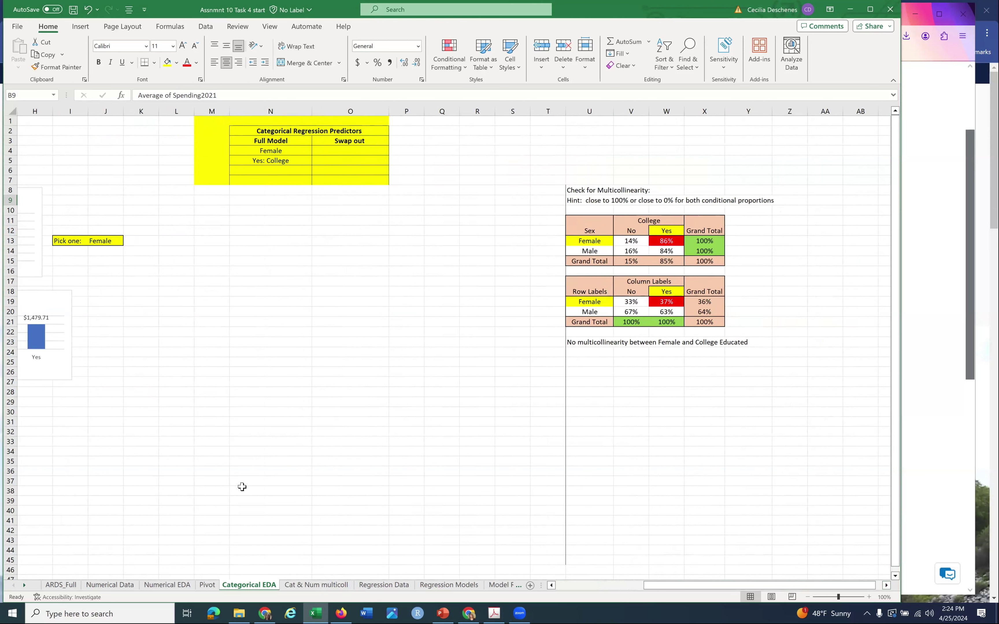
click(207, 585)
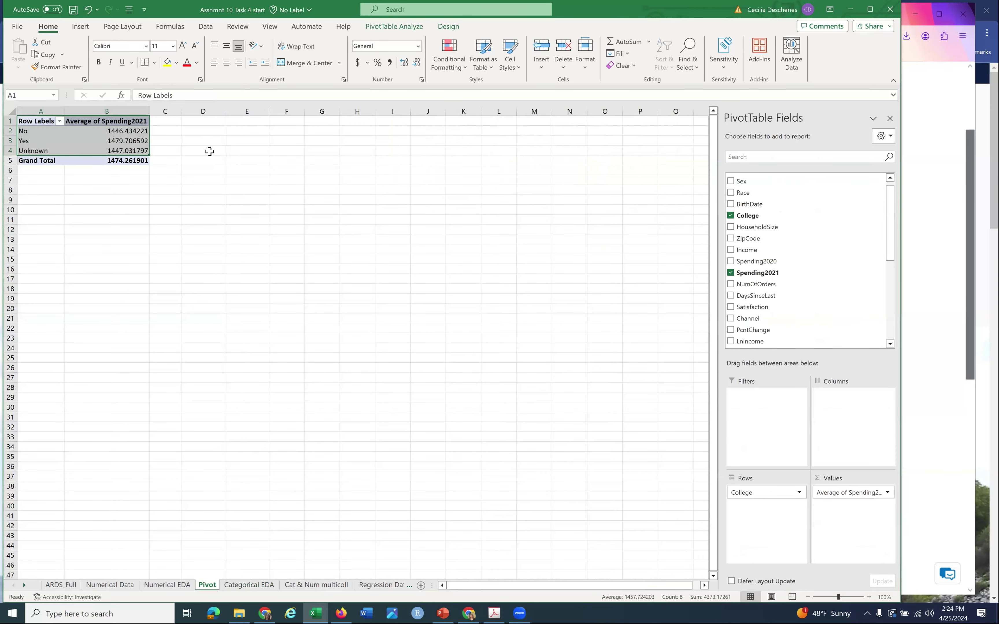
drag(860, 494, 862, 257)
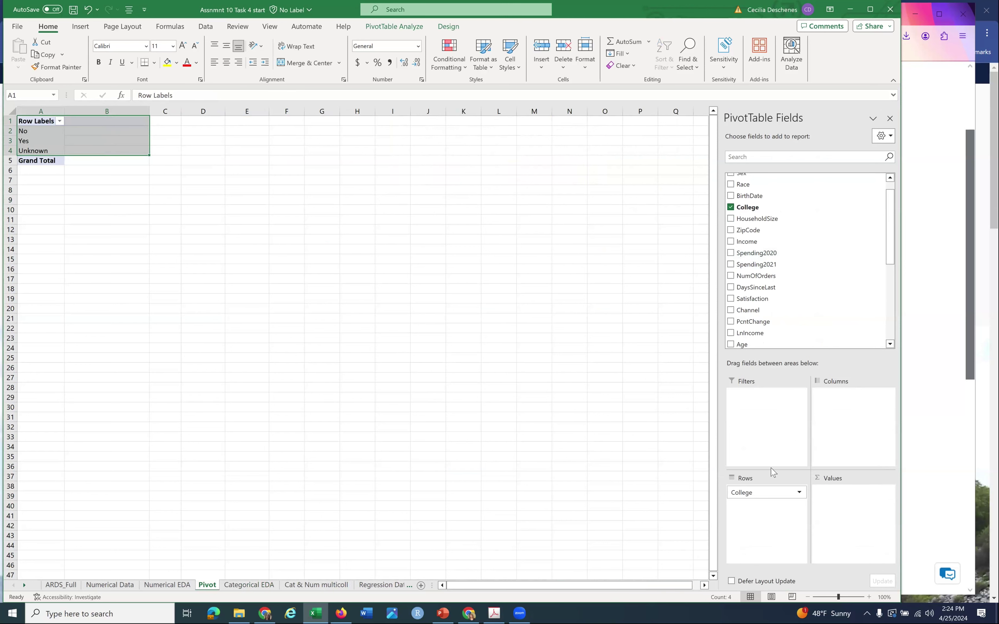
drag(771, 492, 871, 433)
scroll(758, 196, up, 1)
drag(748, 190, 765, 508)
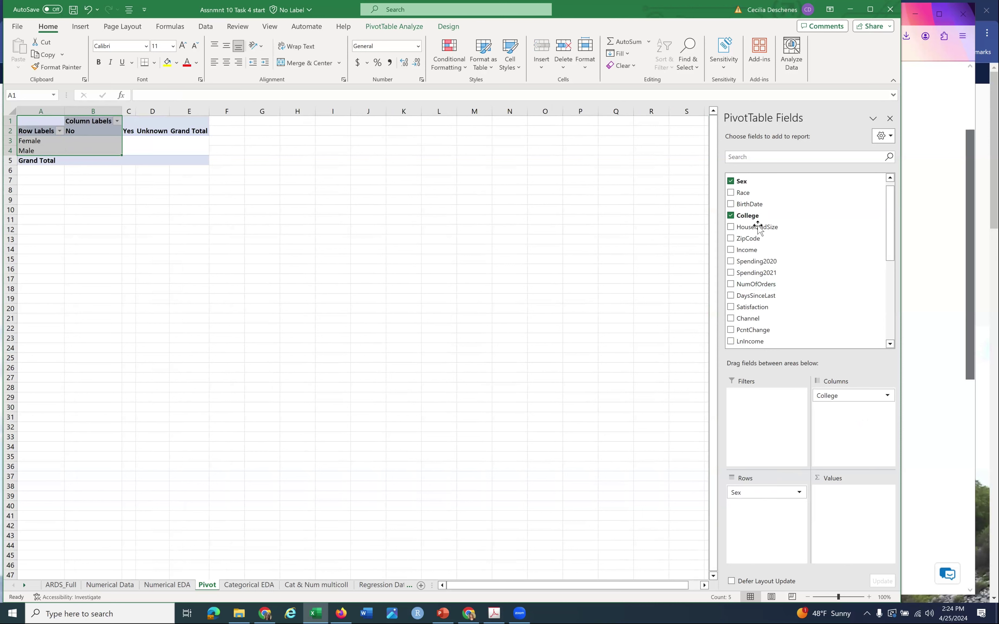
- Add the count of College to the pivot table's values and show it as % of Row Total
drag(757, 215, 844, 509)
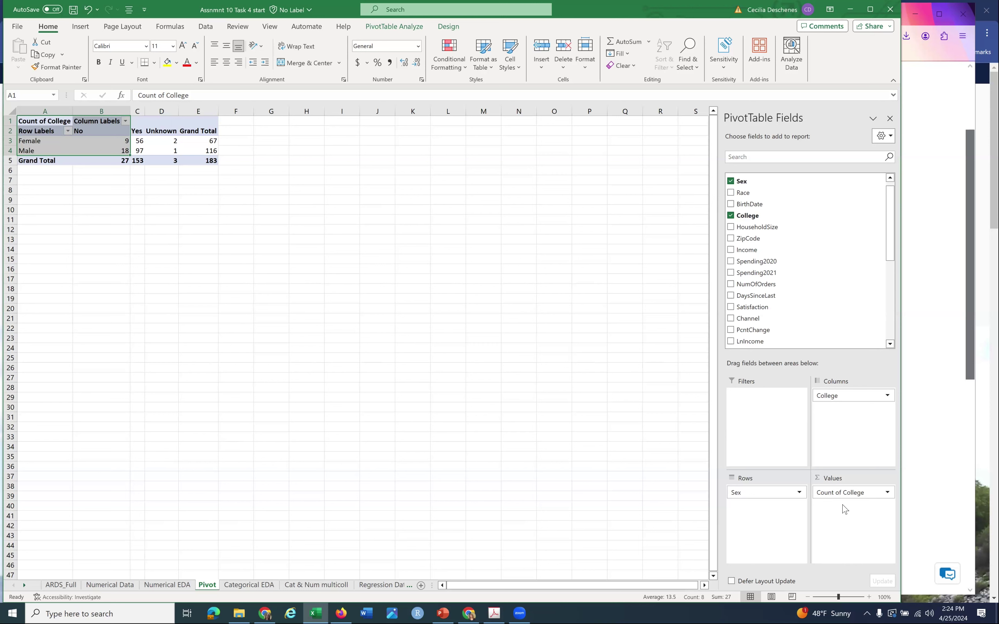
click(869, 495)
click(842, 488)
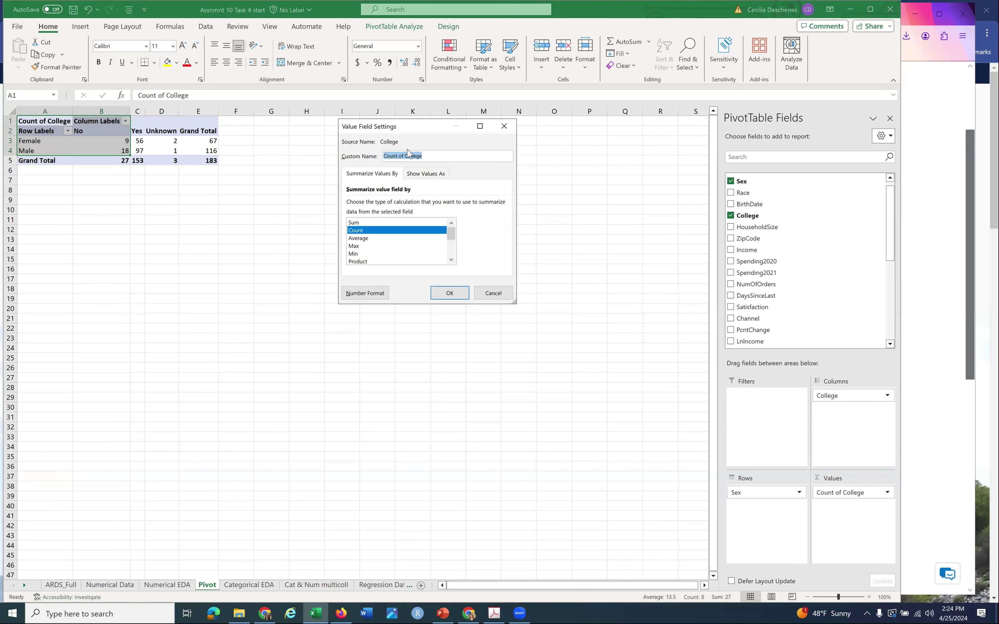
click(427, 174)
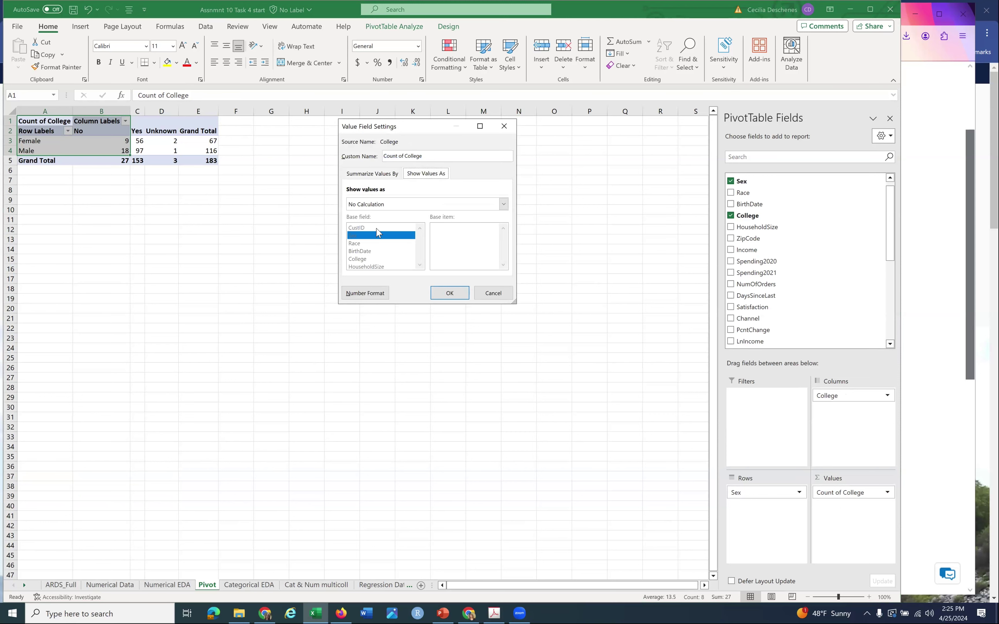
click(503, 204)
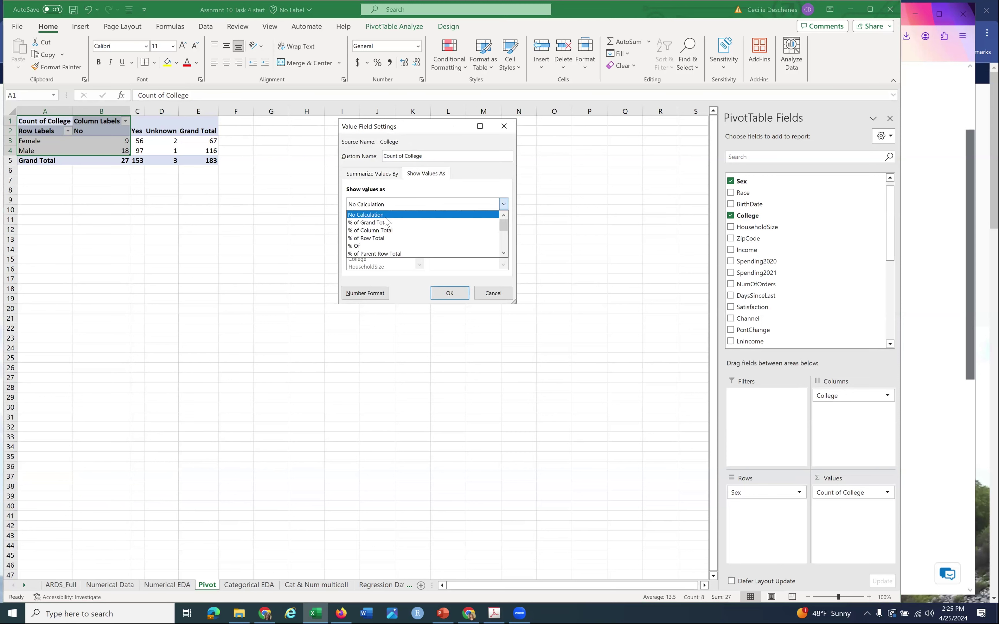
click(377, 240)
click(448, 294)
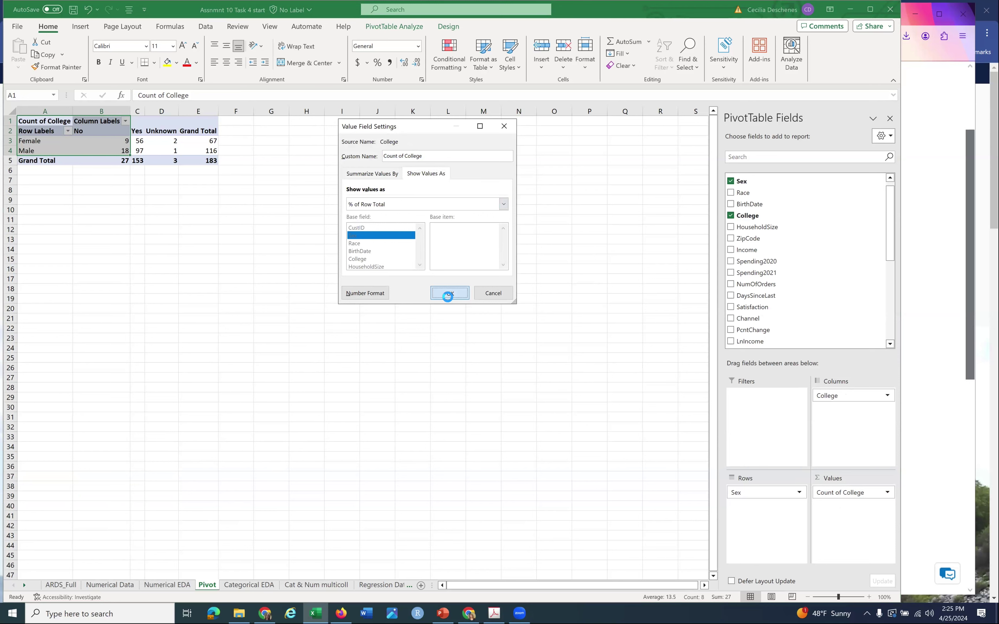
click(449, 298)
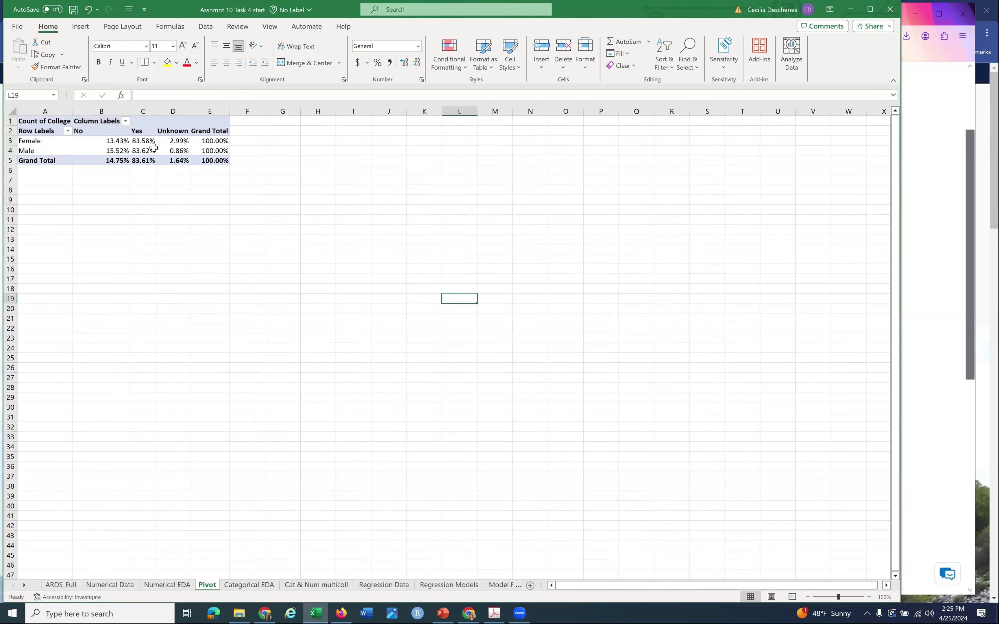
- Show the pivot table's count of College as % of Column Total
click(270, 587)
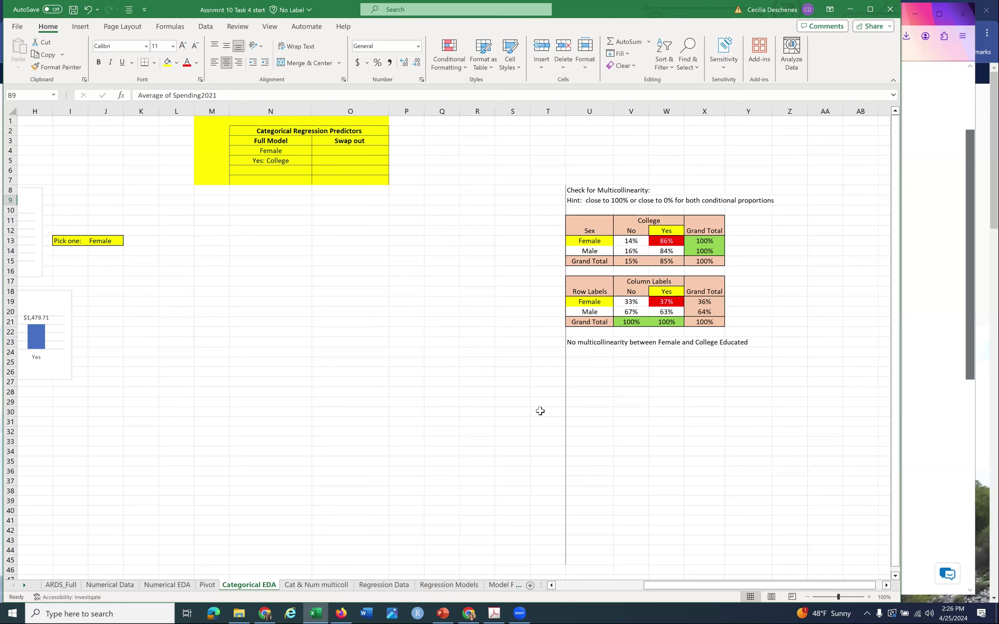
click(207, 586)
drag(88, 151, 95, 161)
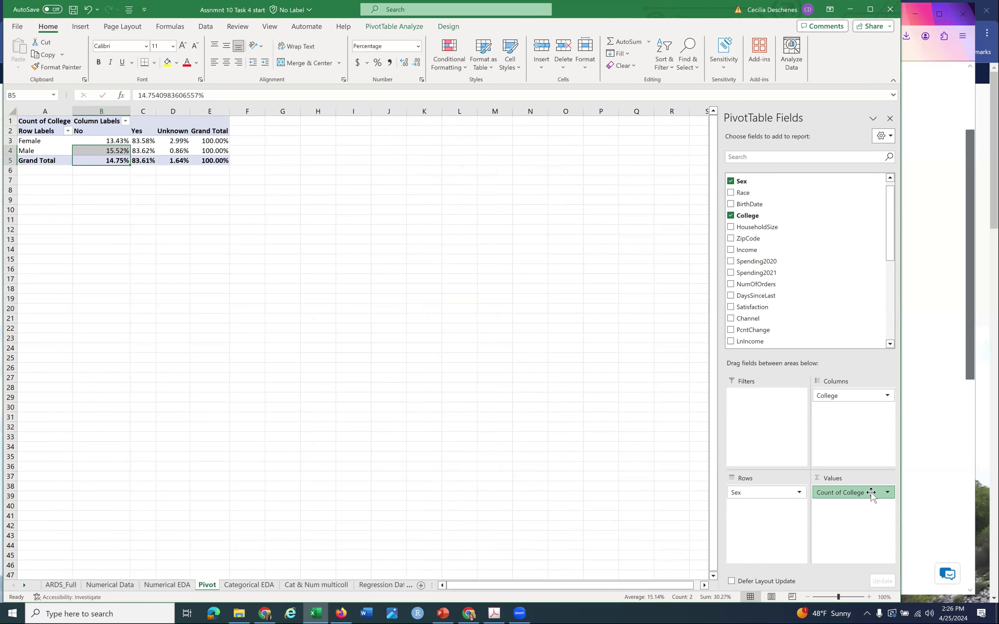
click(872, 493)
click(842, 478)
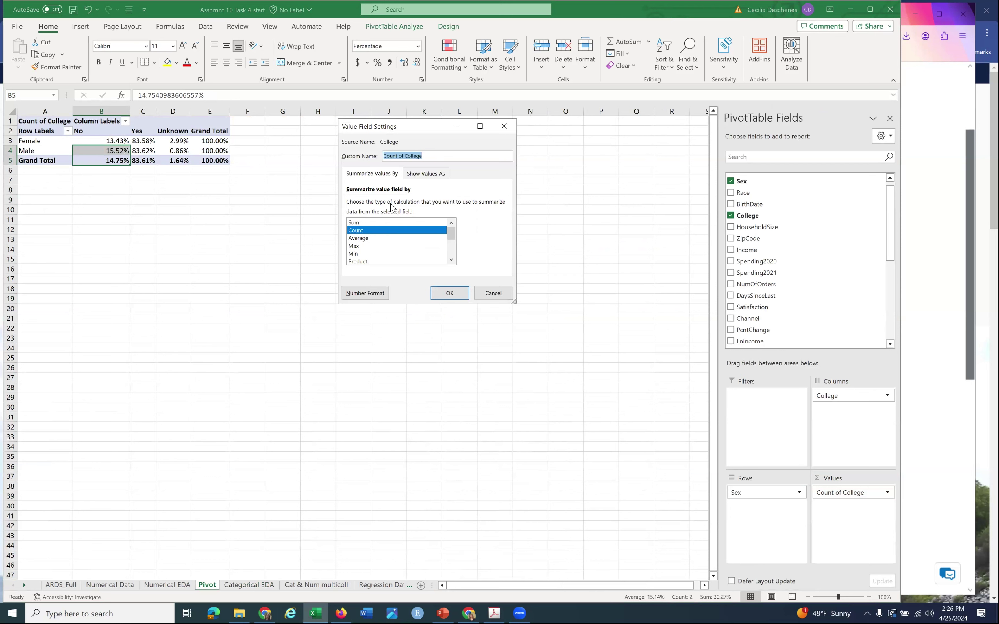
click(425, 173)
click(426, 206)
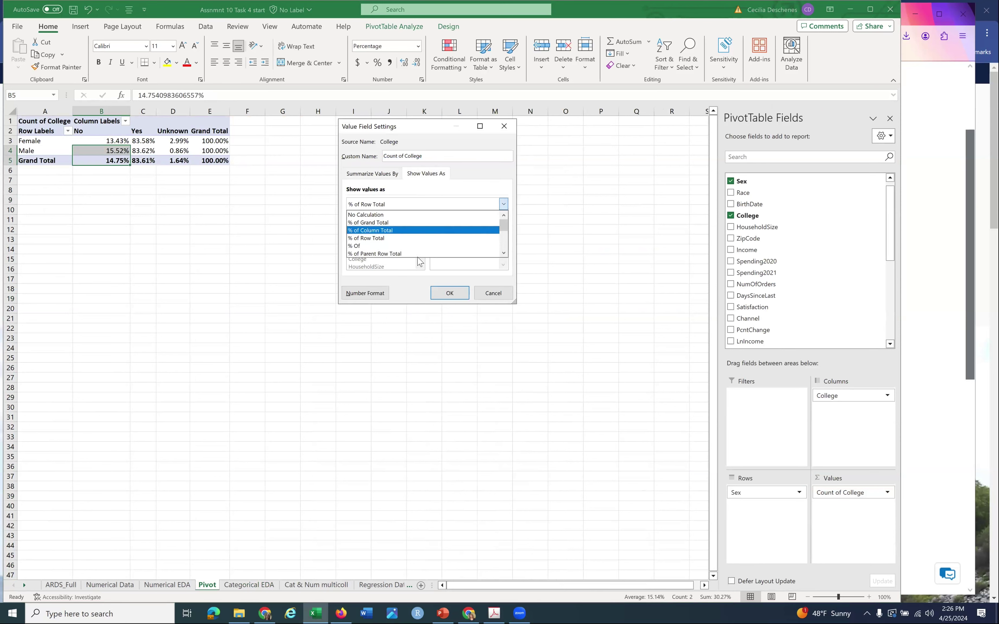
click(398, 231)
click(454, 295)
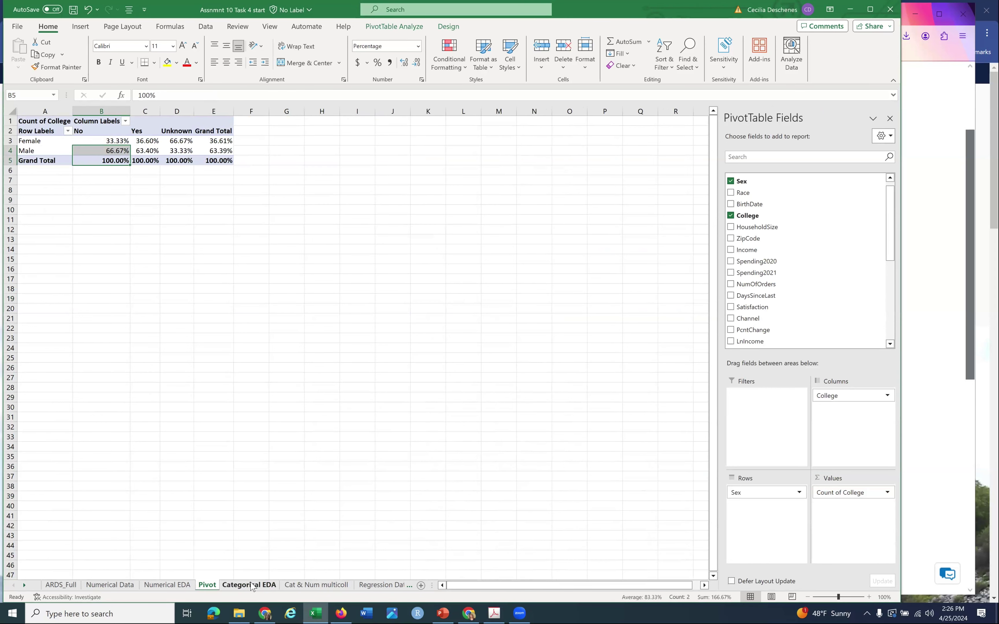
- Replace the Column Labels heading of the second multicollinearity table on the Categorical EDA sheet with College
key(ctrl+Page_Down)
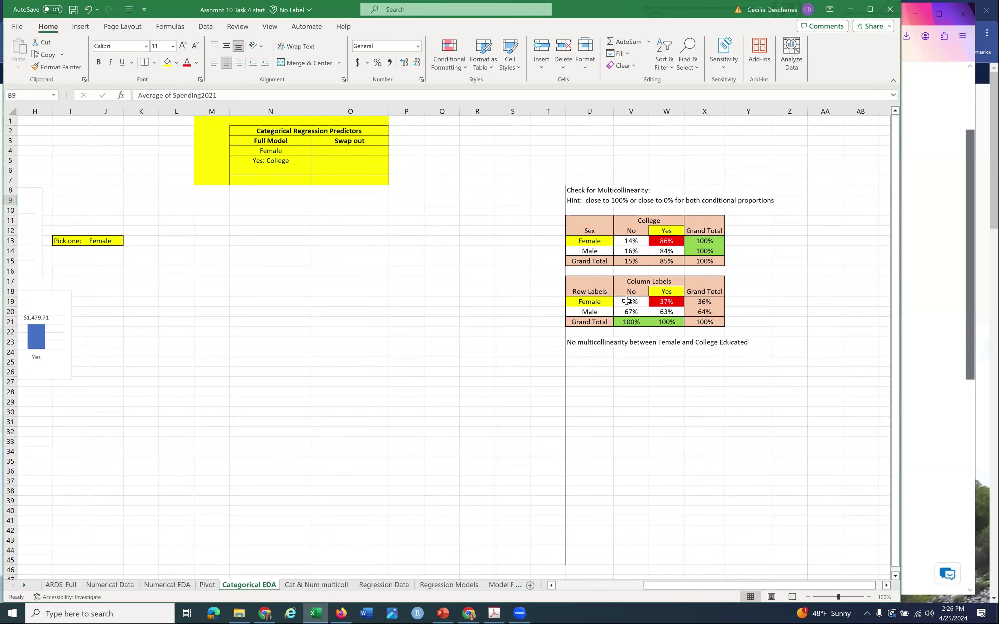
click(645, 281)
text(College)
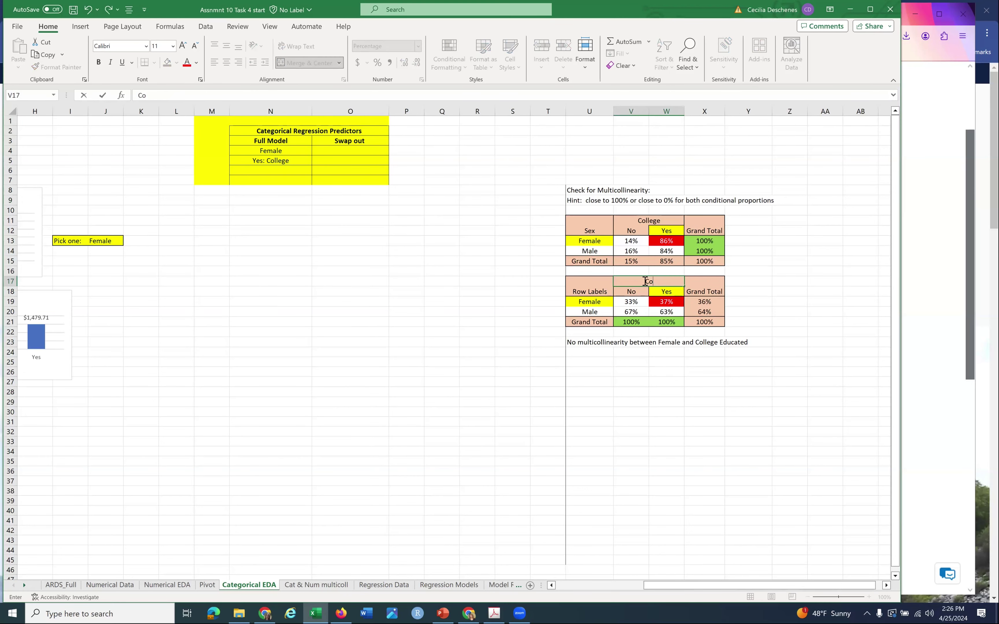
key(Return)
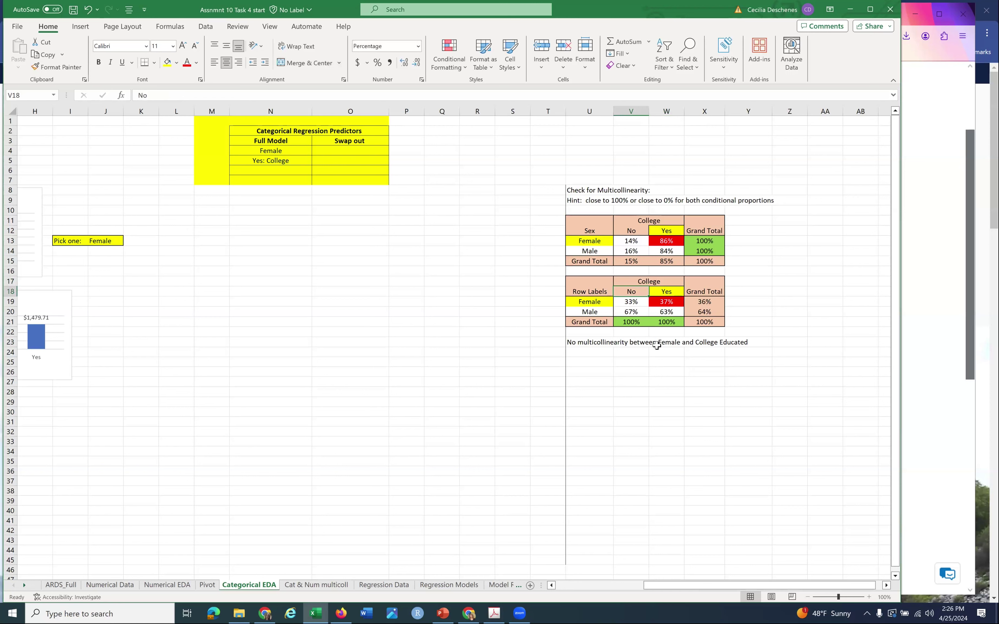
key(Down)
key(Right)
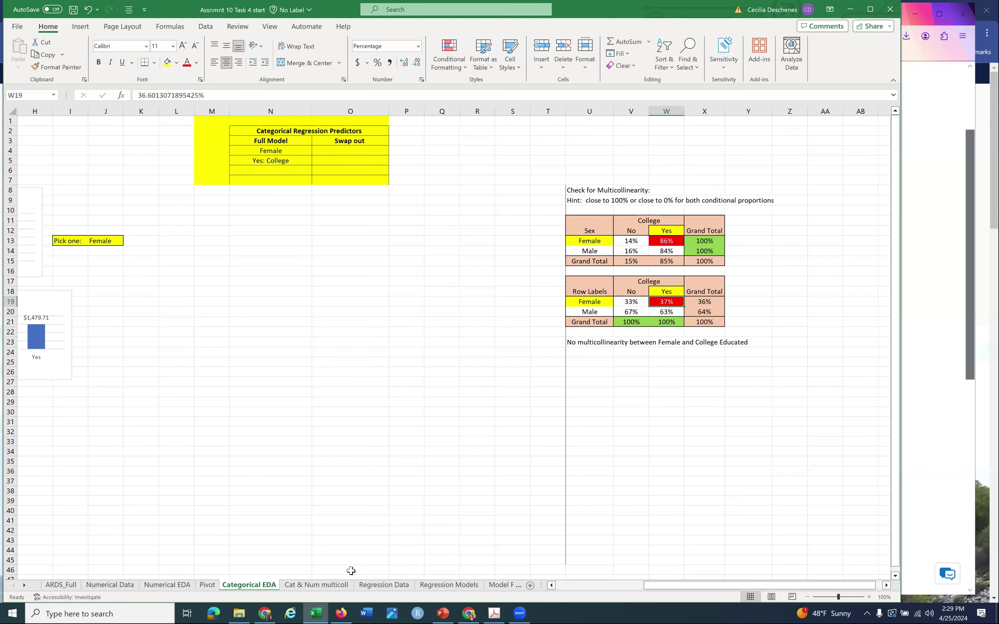
- Fill the block G3:J11 around the Candidate Regression Predictors table on the Cat & Num multicoll sheet with yellow
click(307, 586)
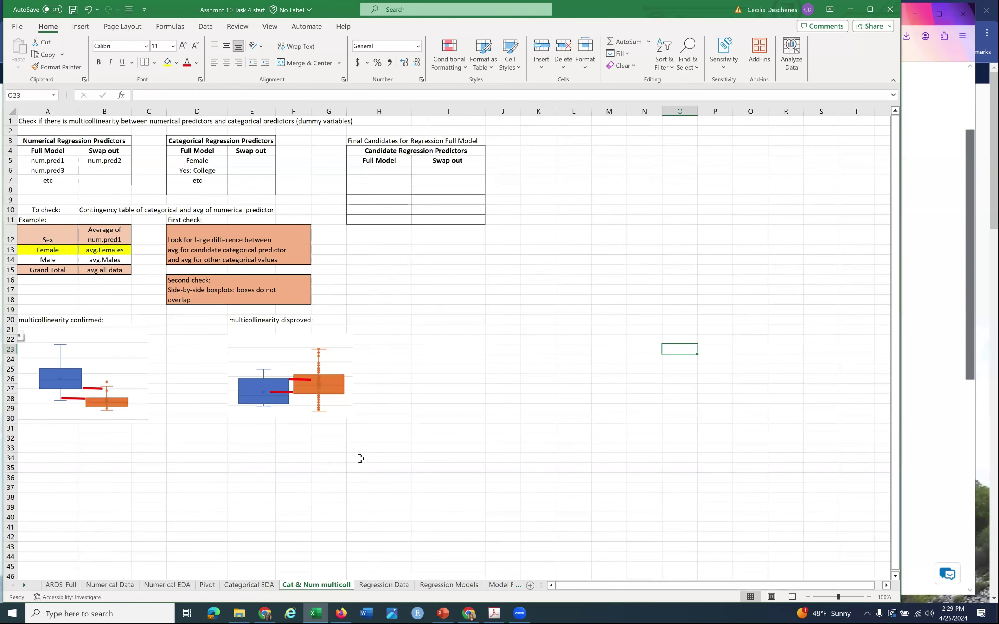
click(10, 136)
key(ctrl+z)
drag(340, 140, 512, 224)
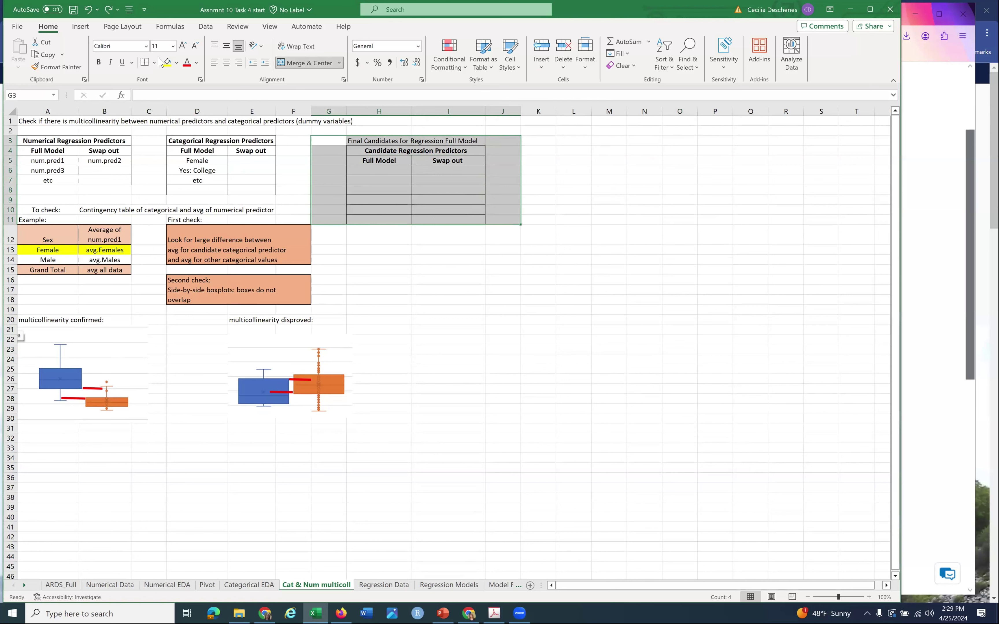
drag(386, 249, 388, 259)
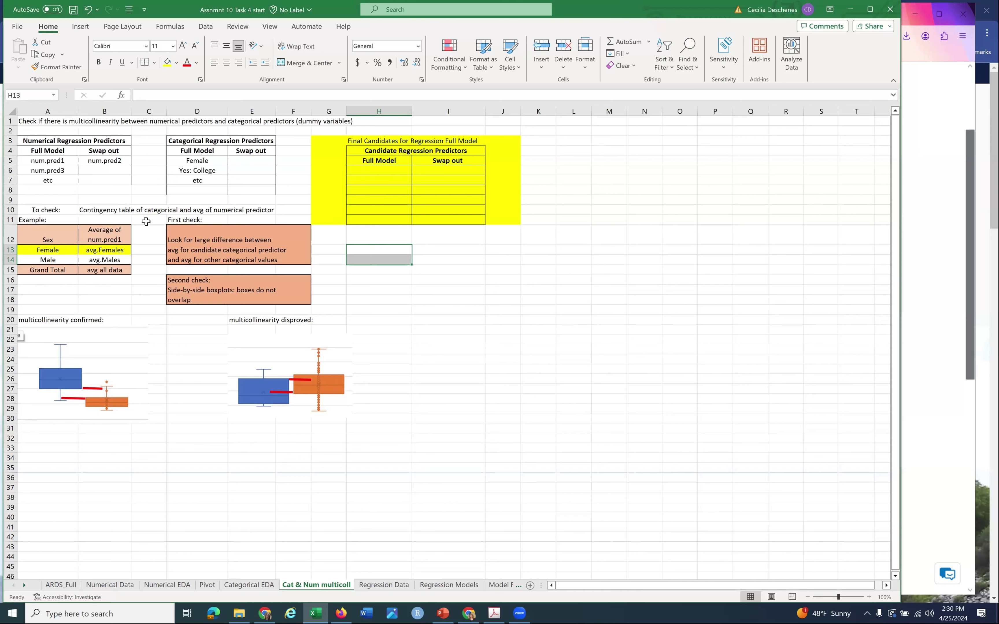
- Remove the count of College from the pivot table's values on the Pivot sheet
key(ctrl+z)
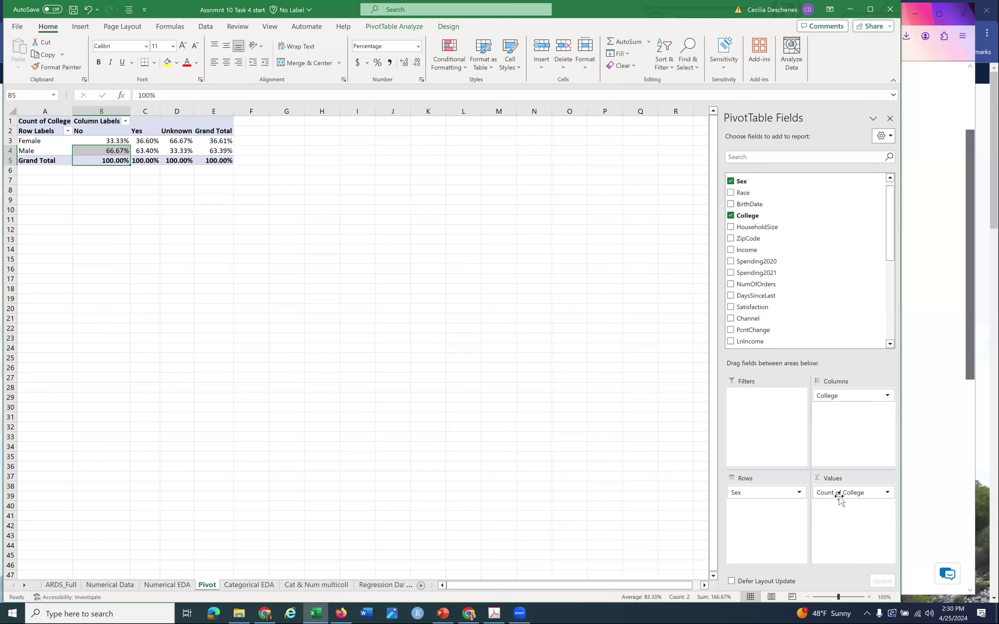
drag(839, 496, 762, 264)
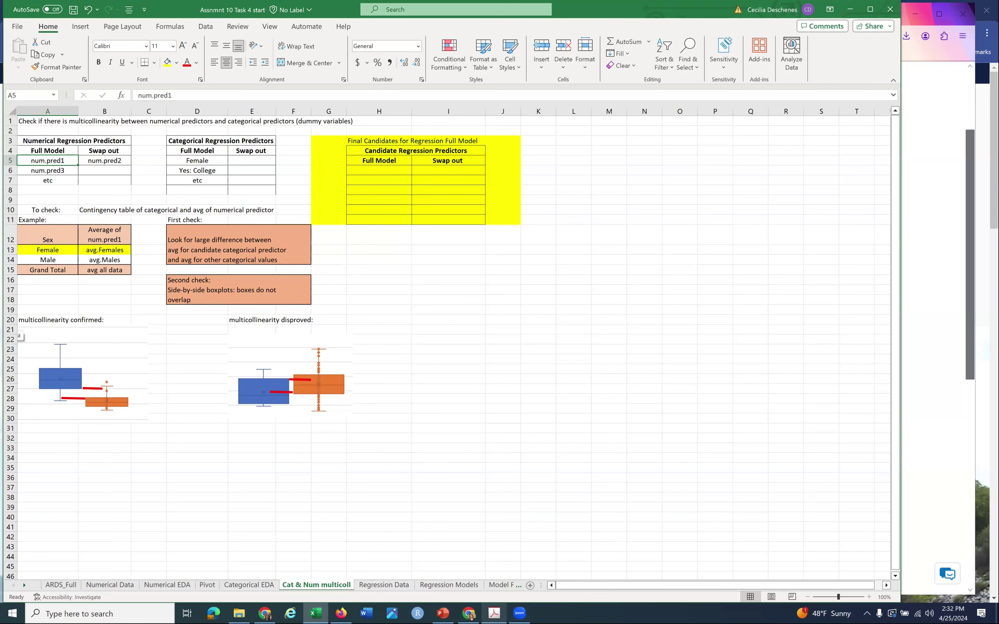
- Switch to Adobe Acrobat and review the numbered steps in A Model Building Strategy.pdf
click(494, 613)
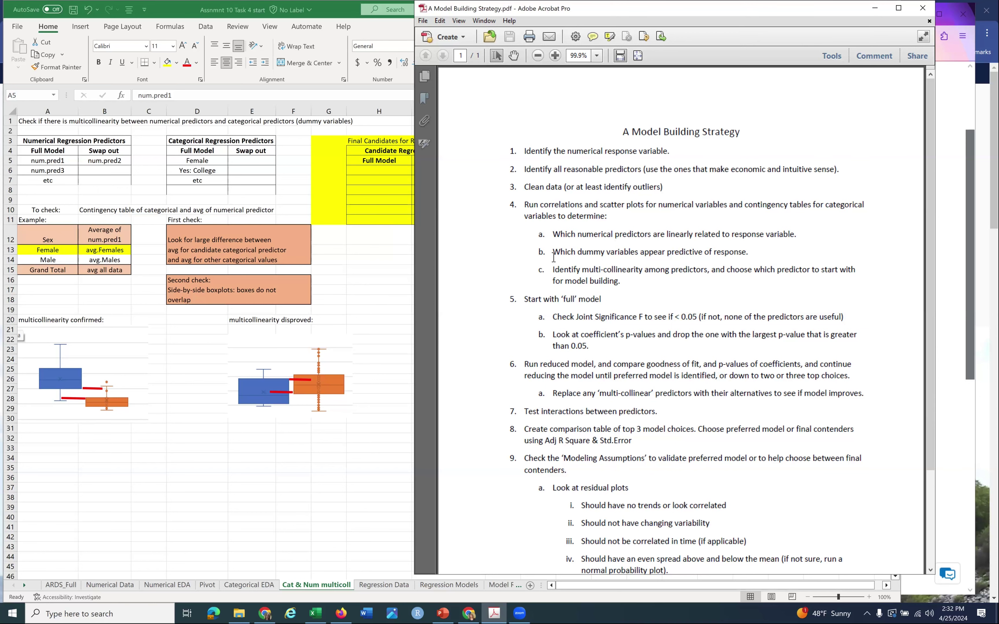
- Switch back to Excel and examine the Regression Data sheet and the Full Model area of the Regression Models sheet
key(alt+Tab)
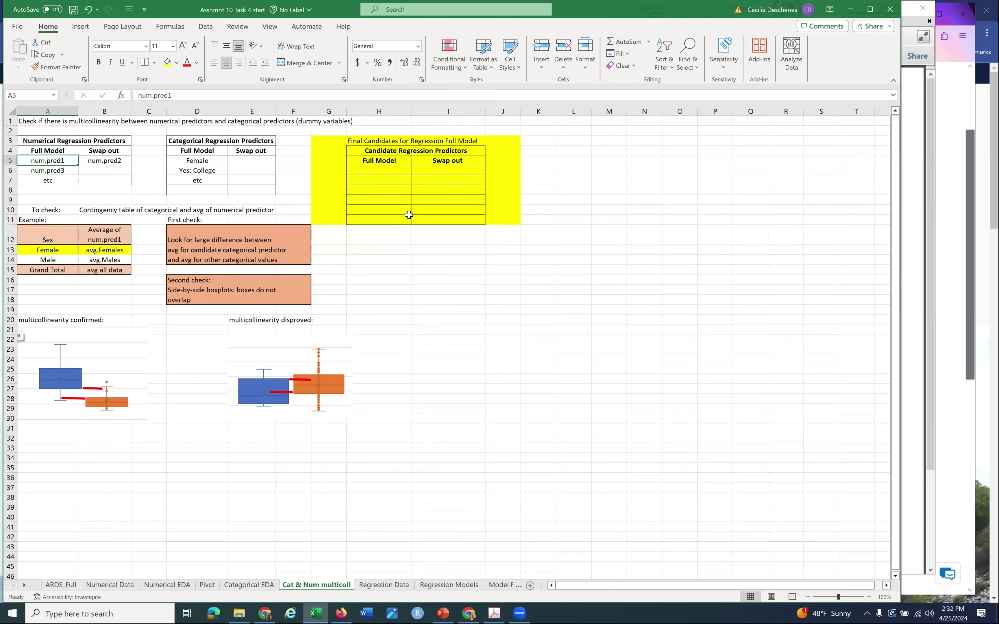
key(alt+Tab)
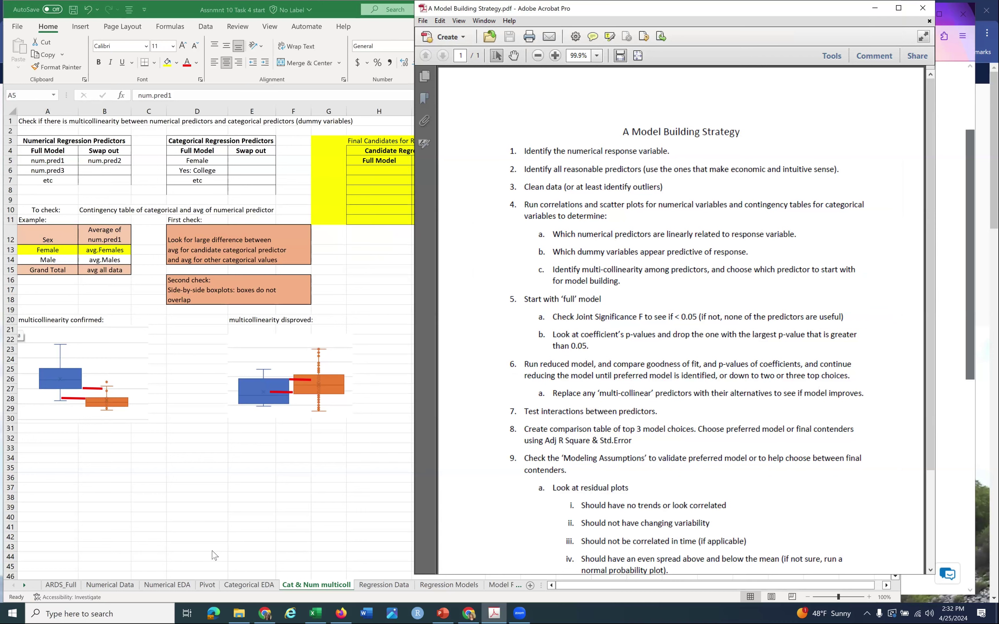
key(alt+Tab)
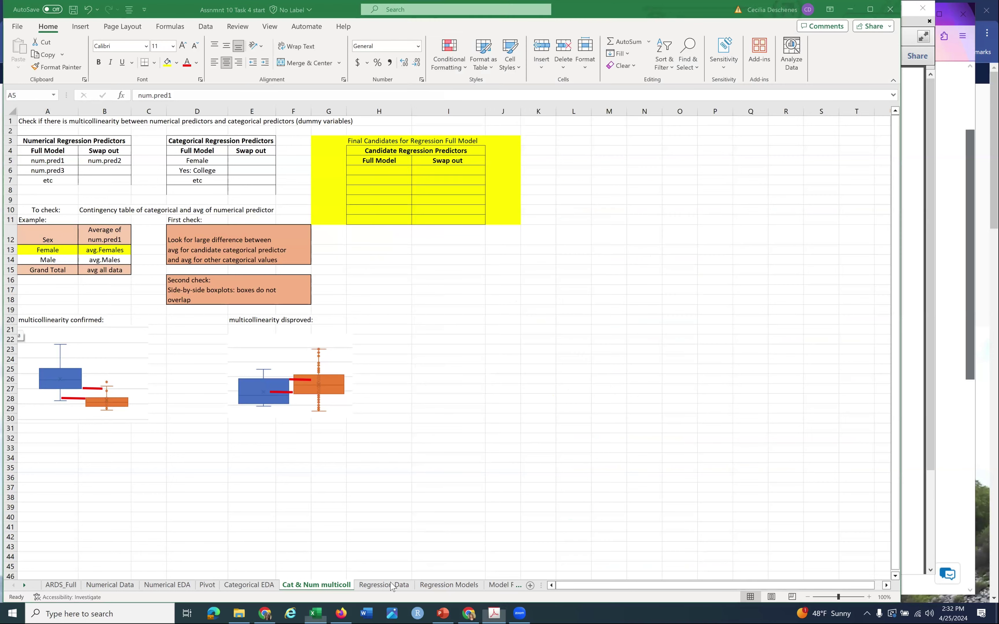
click(391, 585)
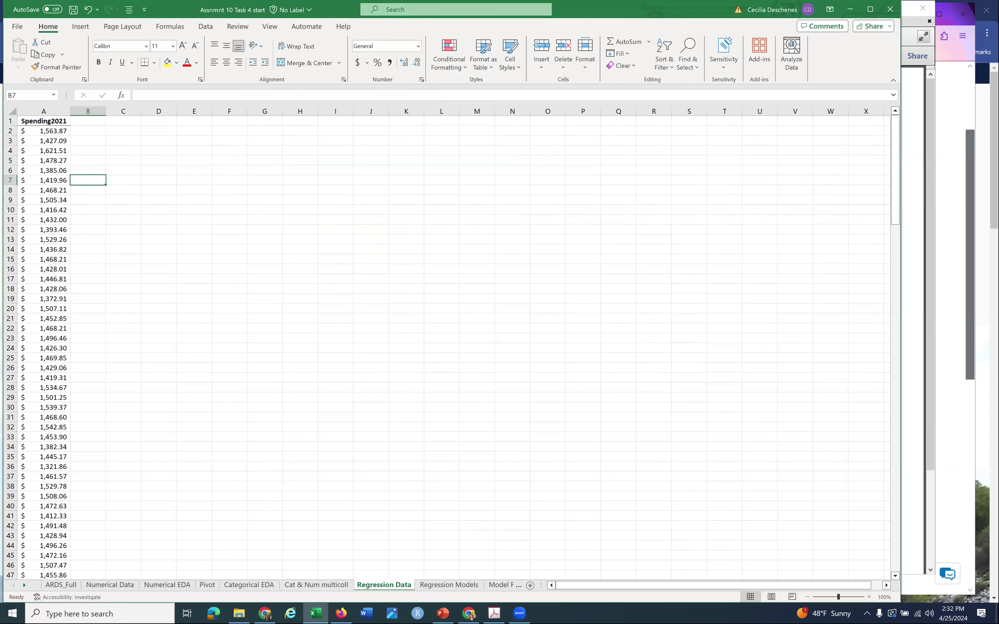
key(ctrl+Page_Up)
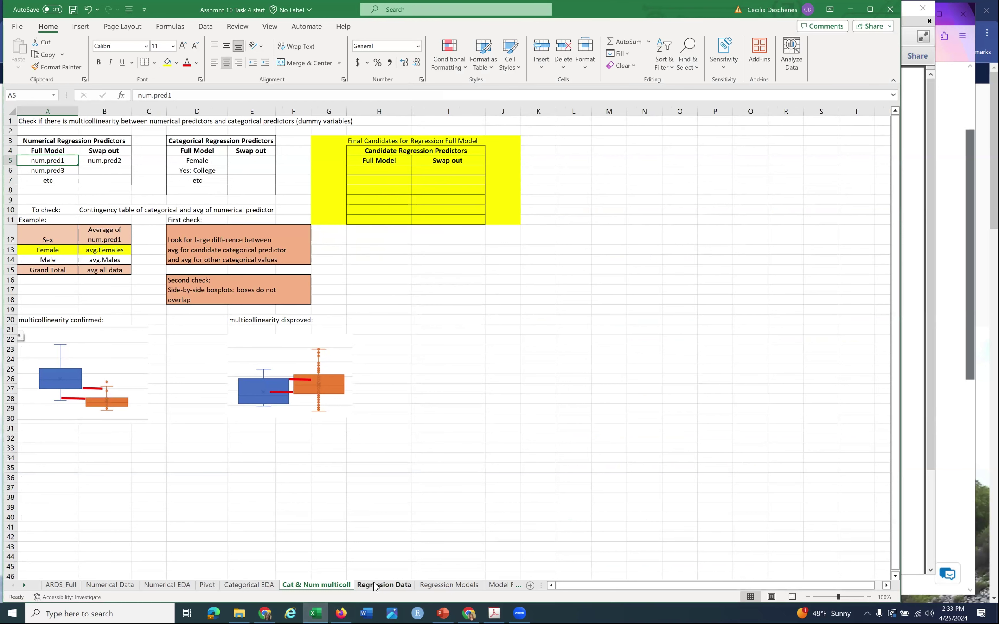
key(ctrl+Page_Down)
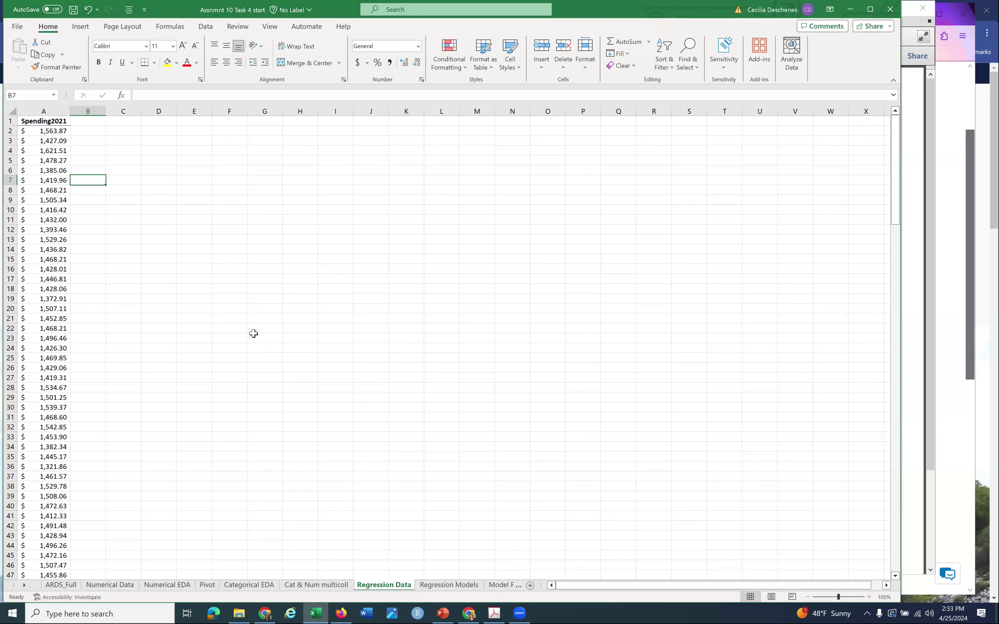
click(442, 586)
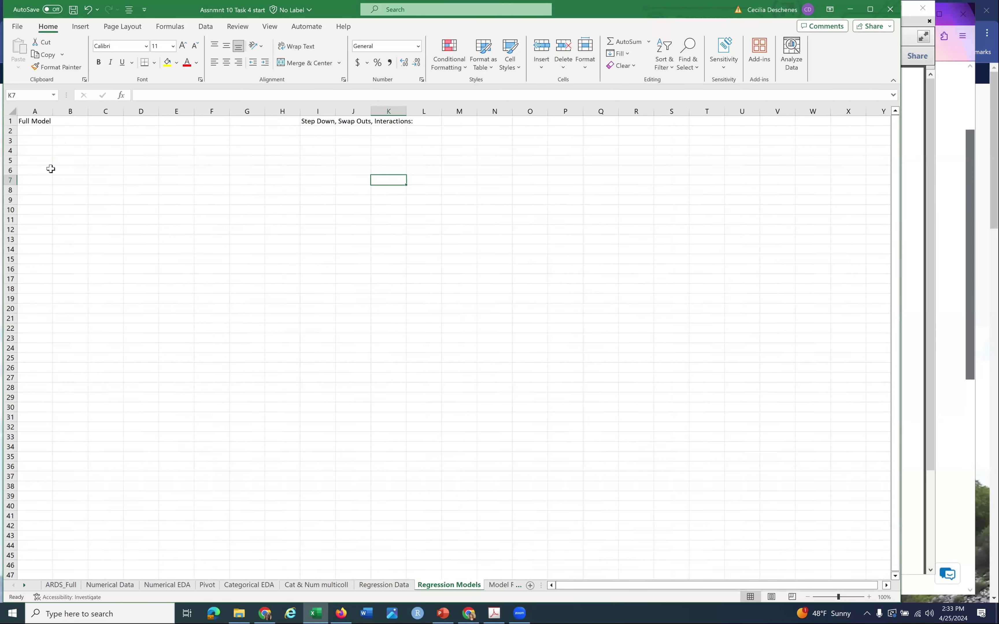
key(ctrl+Home)
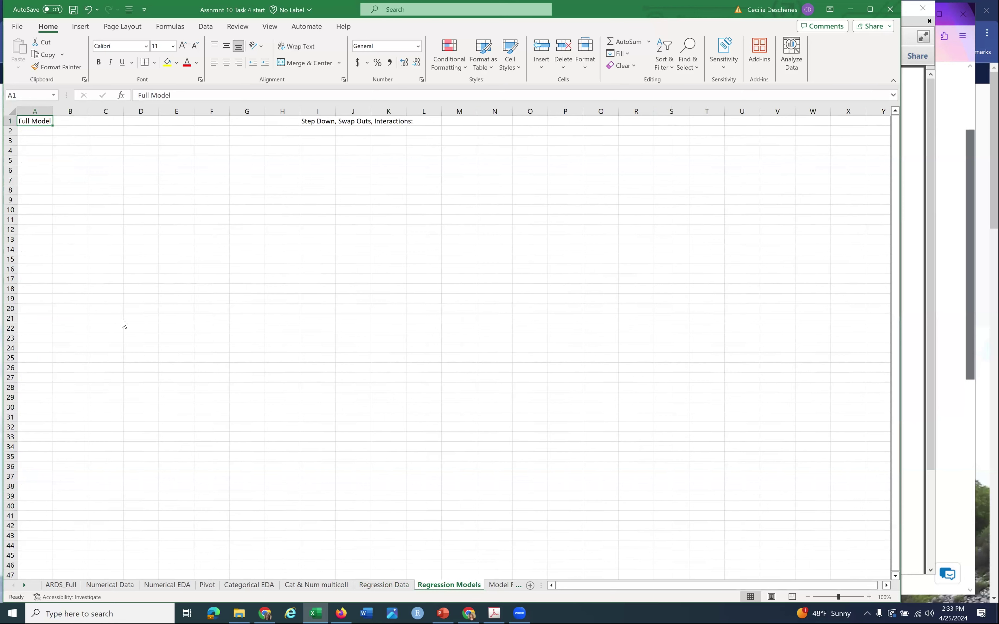
- Switch to Adobe Acrobat and review steps 5 and 6 of the model building strategy, on joint significance, p-values and replacing multi-collinear predictors
key(alt+Tab)
click(320, 260)
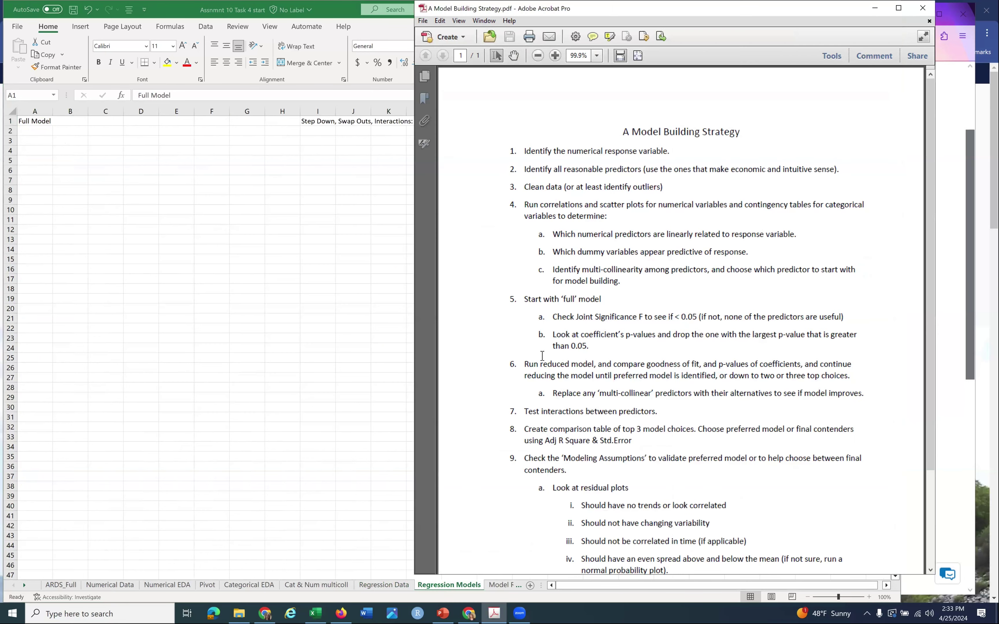
scroll(580, 434, down, 2)
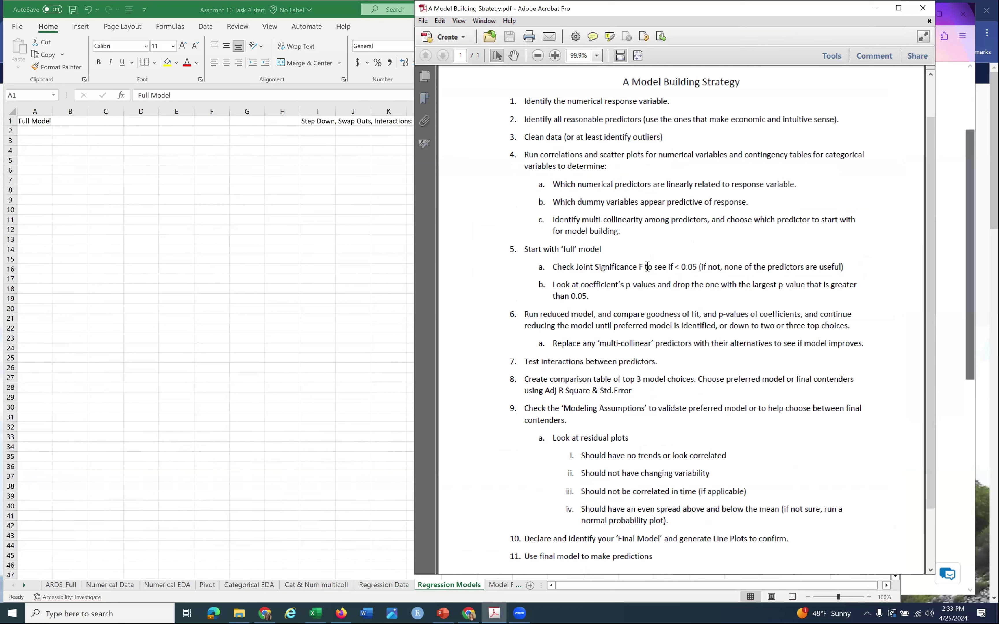
drag(553, 266, 842, 263)
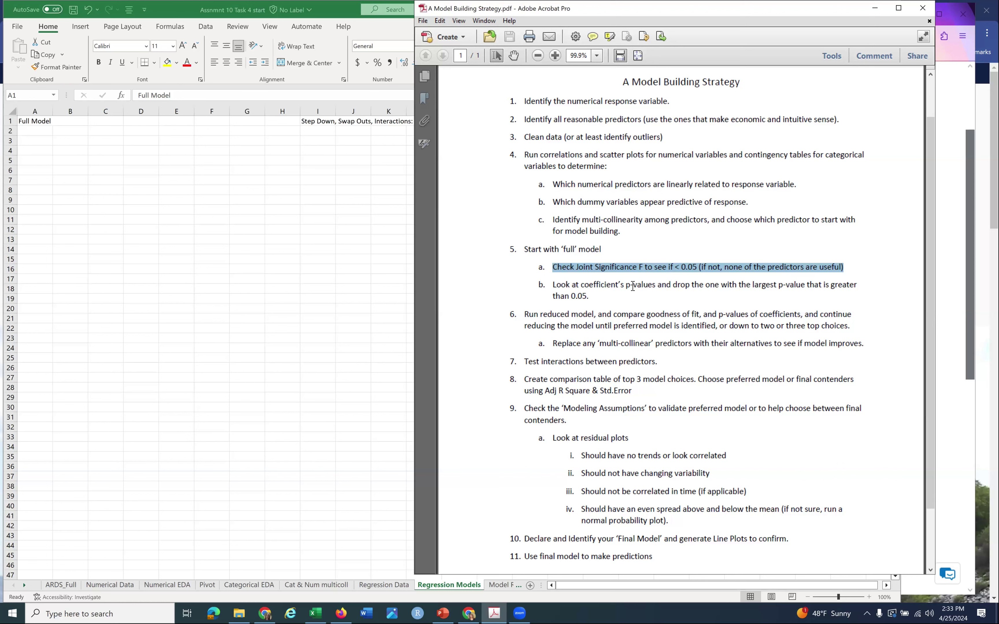
drag(626, 285, 656, 284)
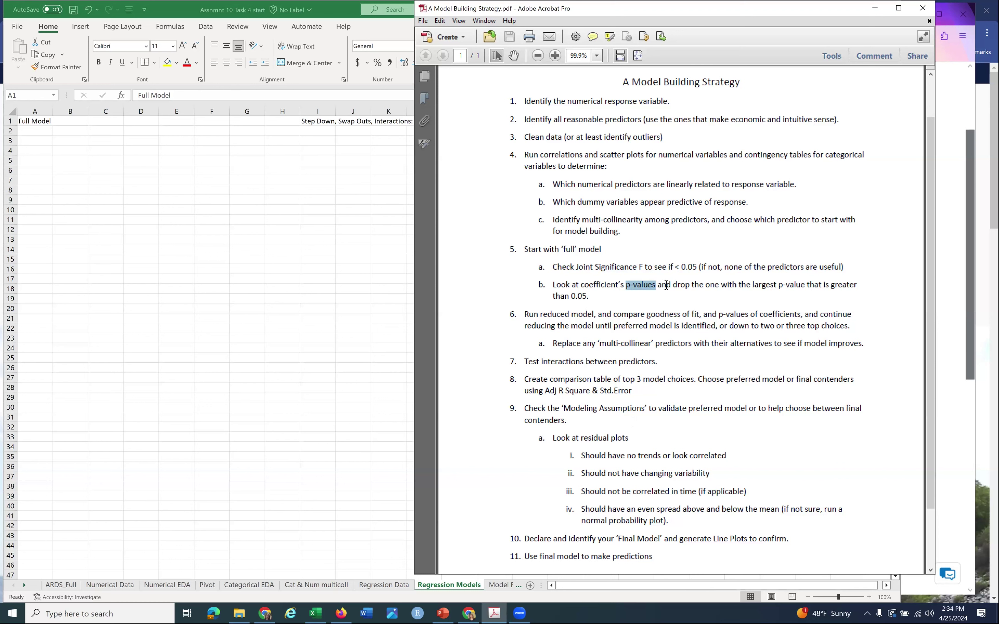
click(655, 362)
drag(552, 343, 819, 341)
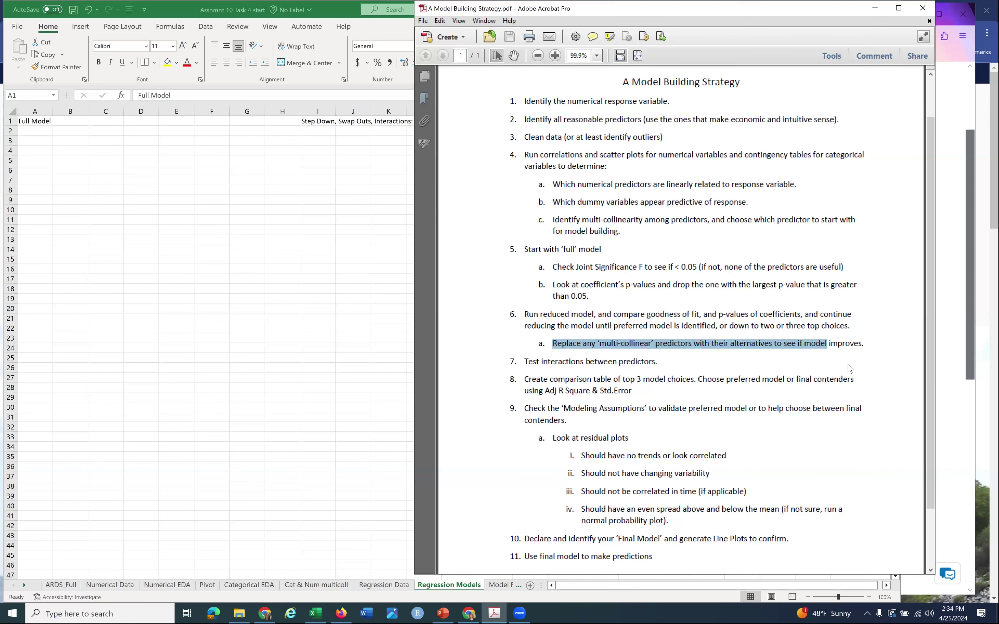
click(863, 343)
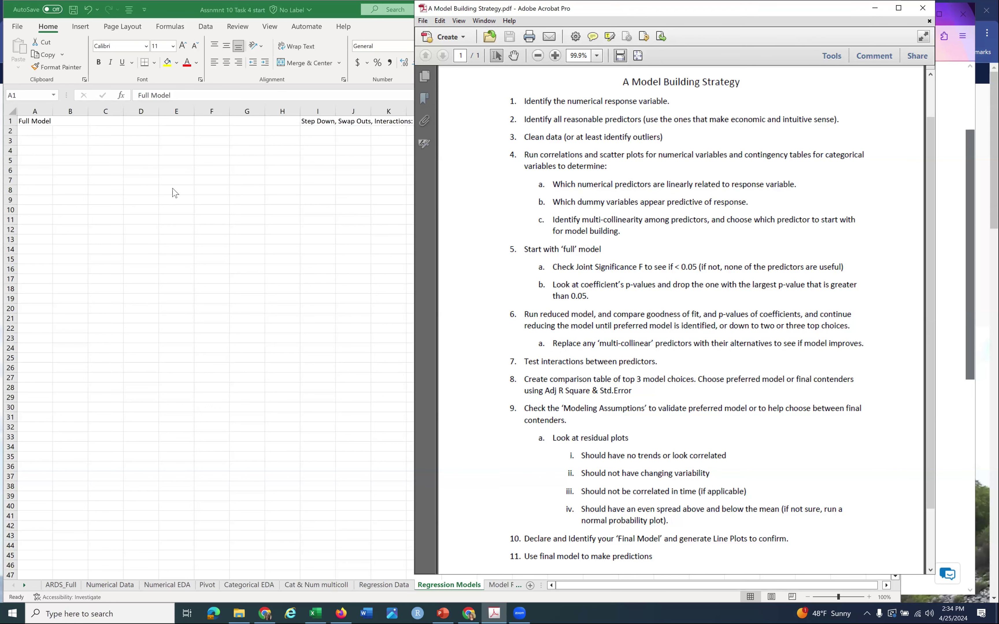
- Return to Excel and examine the Regression Models and Regression Data sheets and the model comparison layout on the Model Results sheet
click(309, 136)
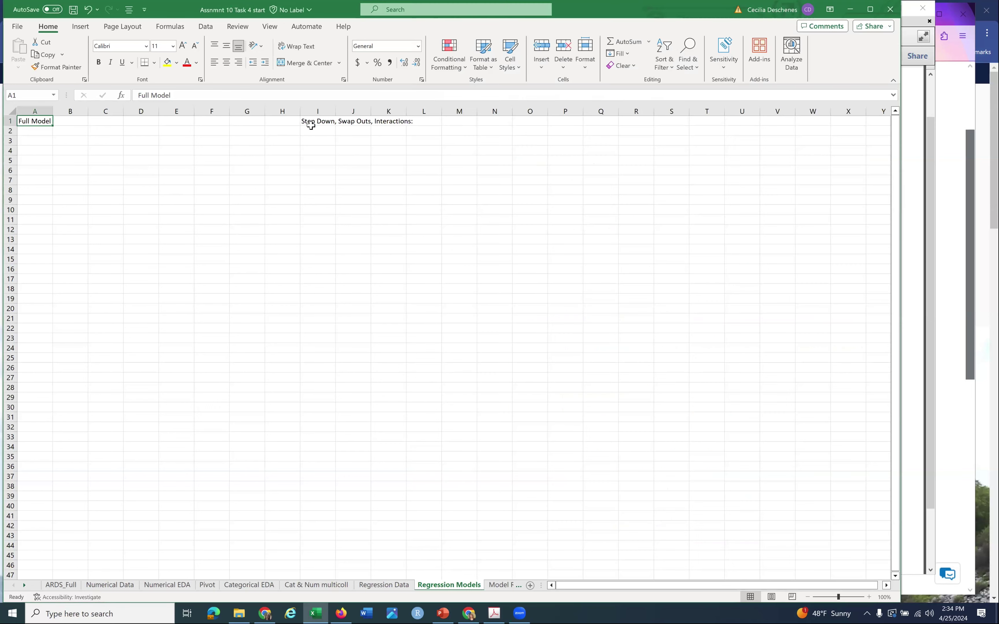
click(372, 122)
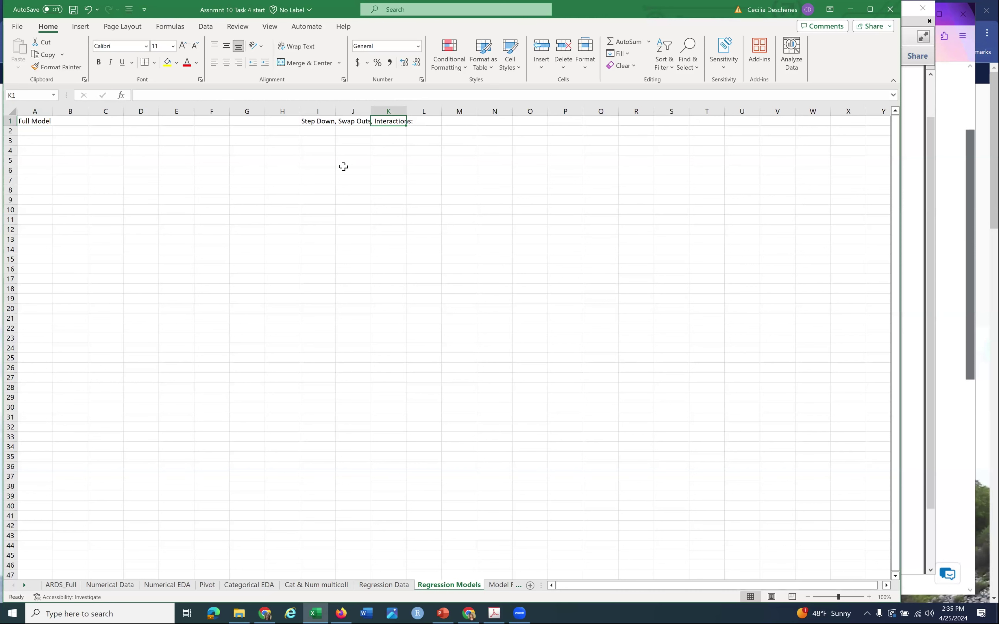
click(383, 586)
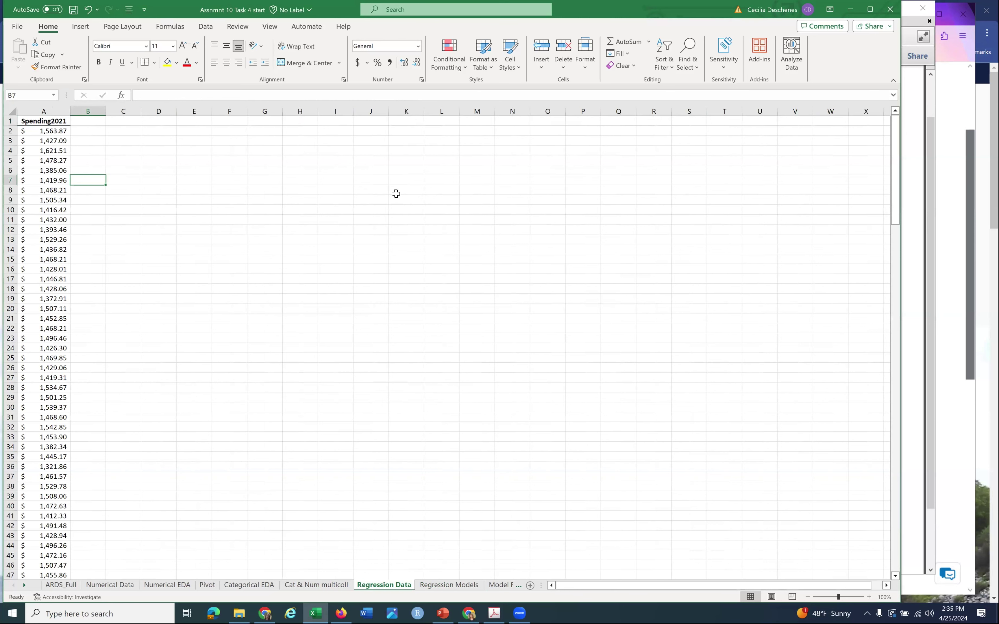
click(441, 585)
click(498, 585)
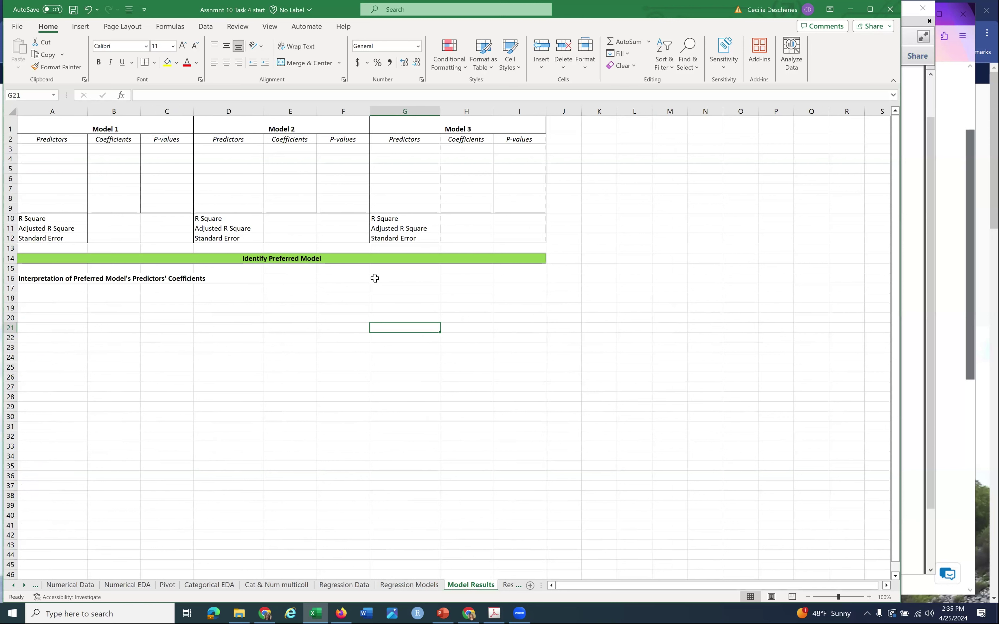
click(77, 288)
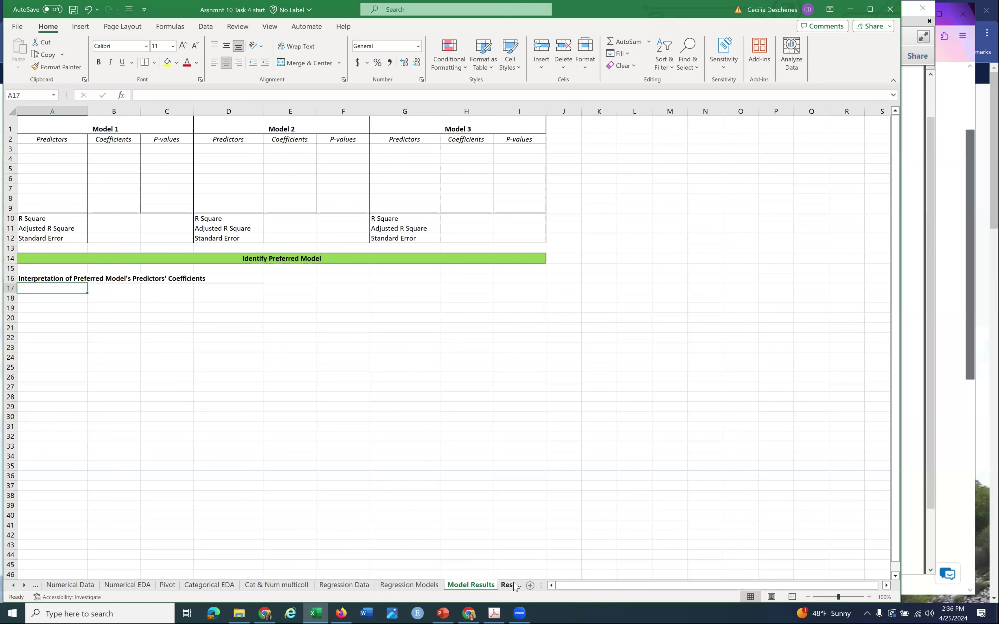
- Fill the block Q1:T12 around the Model Assumption Checks table on the Residual Plots sheet with yellow
scroll(512, 587, down, 1)
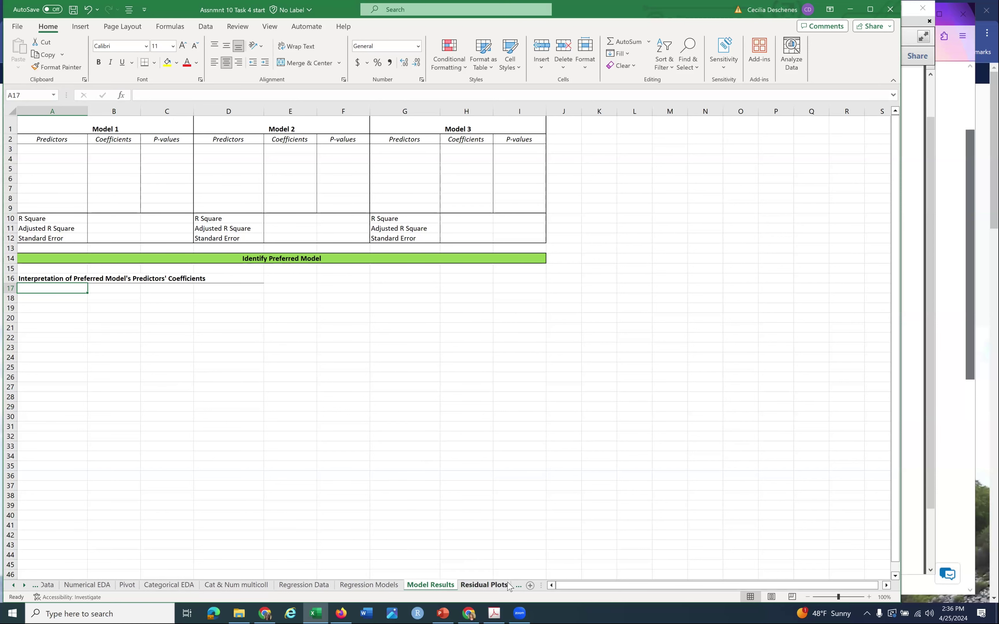
click(507, 586)
drag(34, 129, 162, 139)
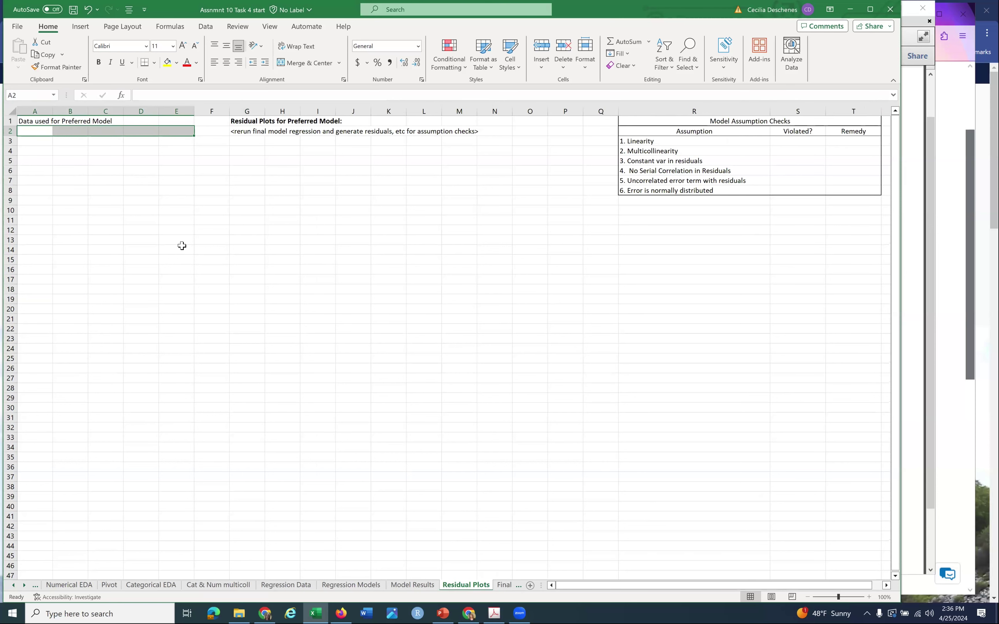
click(291, 180)
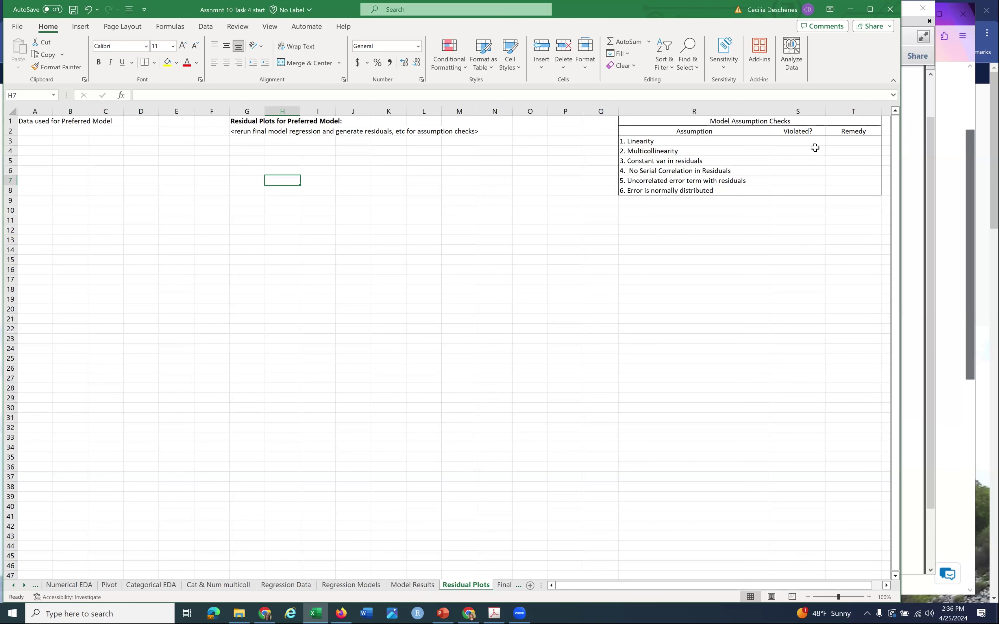
drag(613, 122, 850, 132)
drag(866, 219, 869, 228)
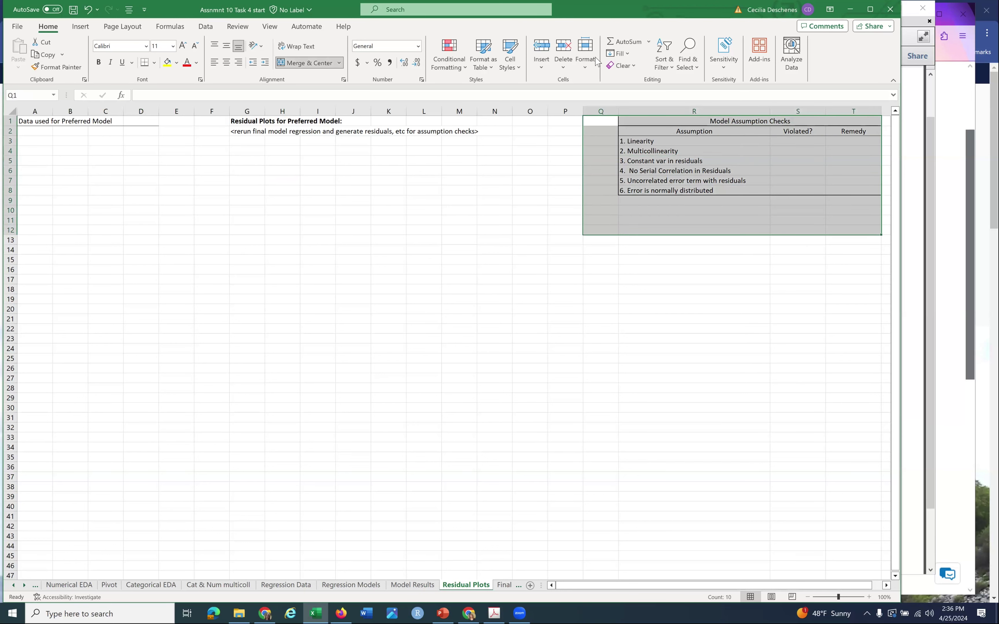
click(167, 62)
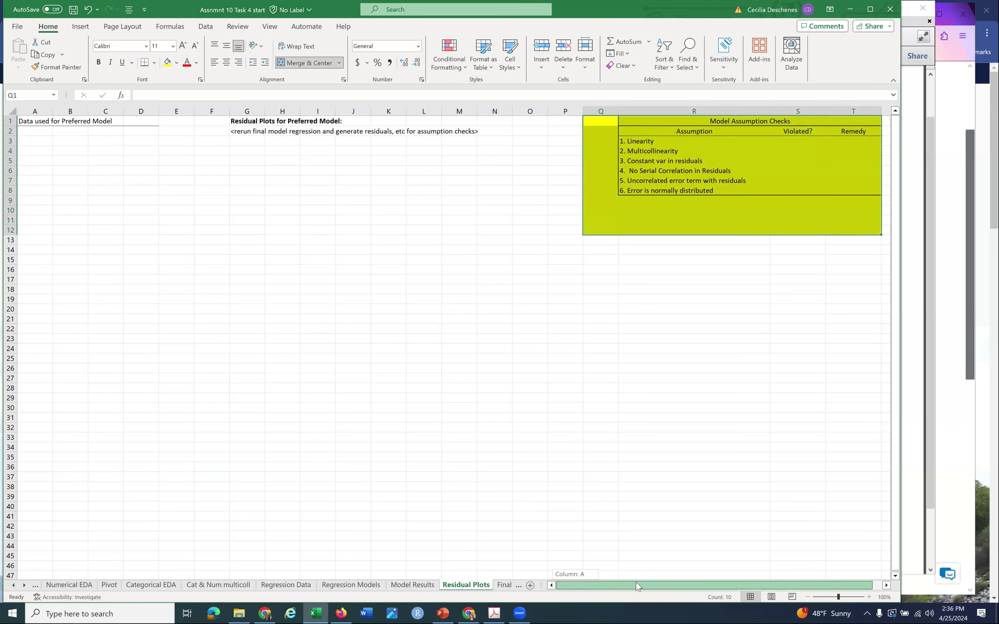
scroll(578, 582, right, 1)
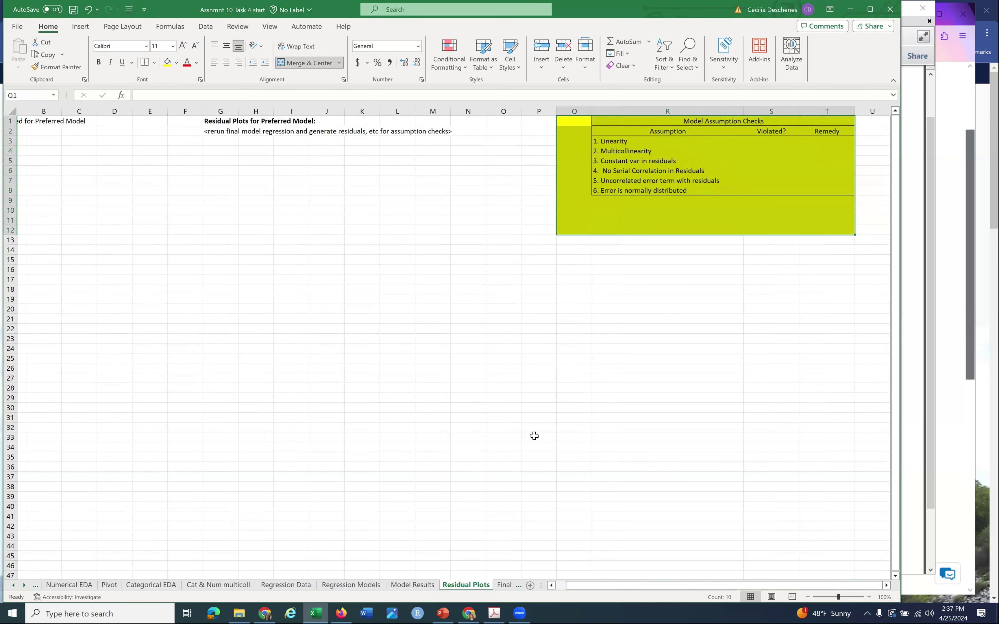
- Review the Final Model sheet's instructions alongside the comparison table on the Model Results sheet
click(517, 586)
click(463, 585)
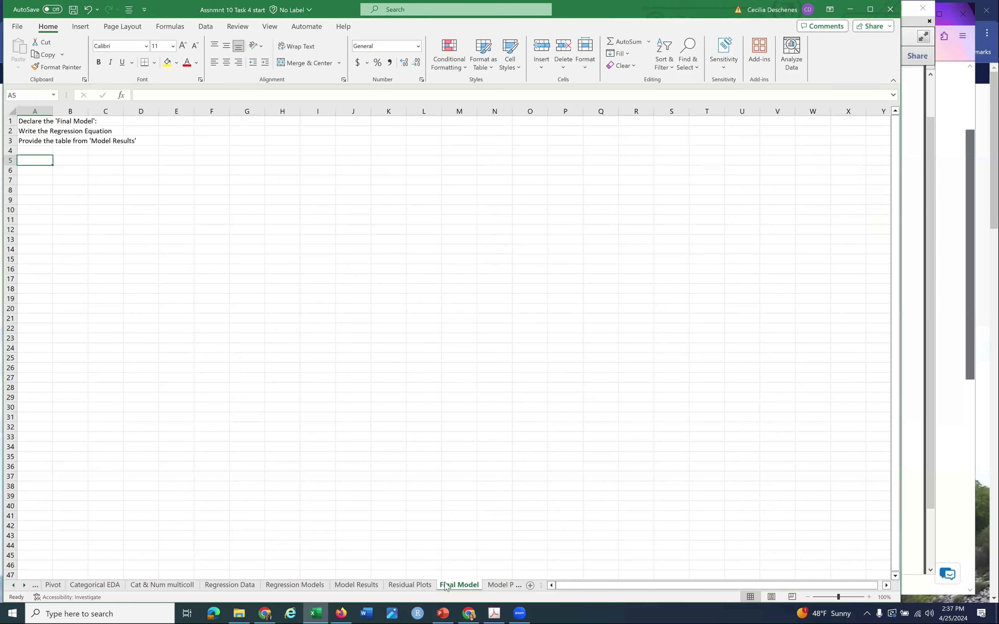
click(356, 585)
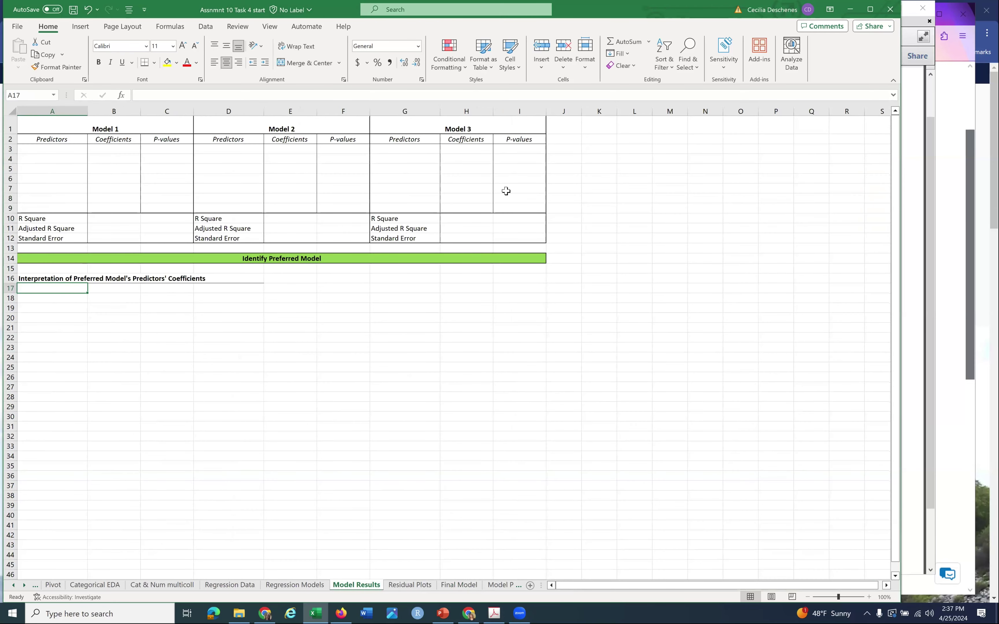
click(459, 586)
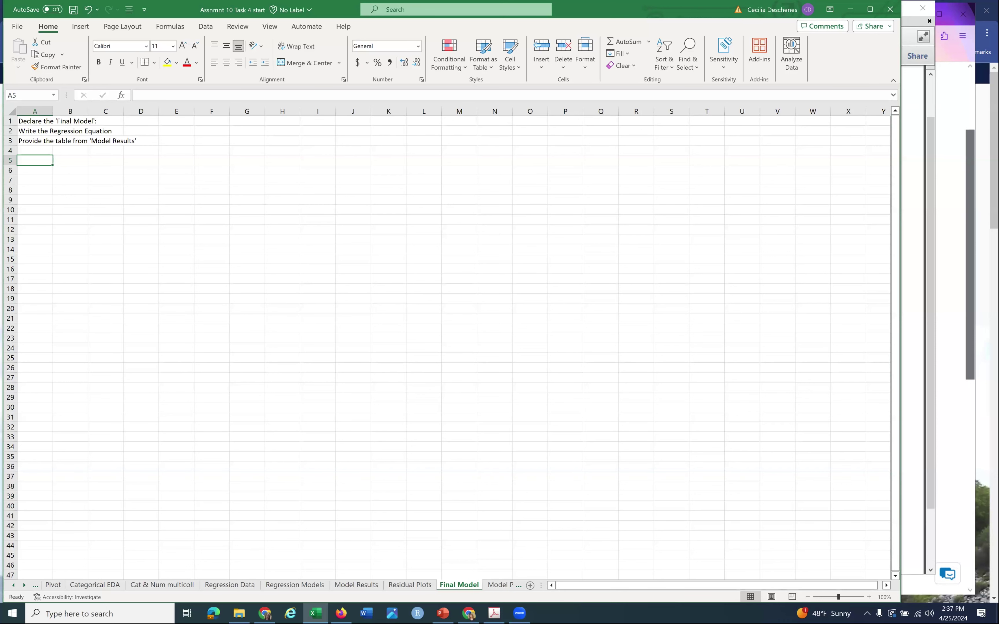
- Switch to the assignment page in Firefox and review the requirements for predictions from the final model
key(alt+Tab)
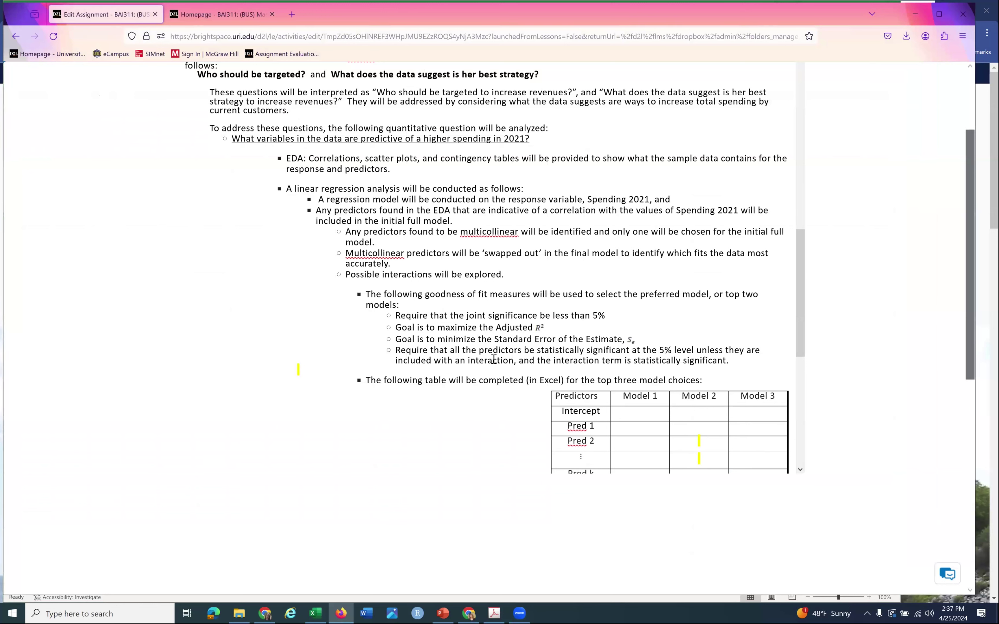
scroll(496, 372, down, 5)
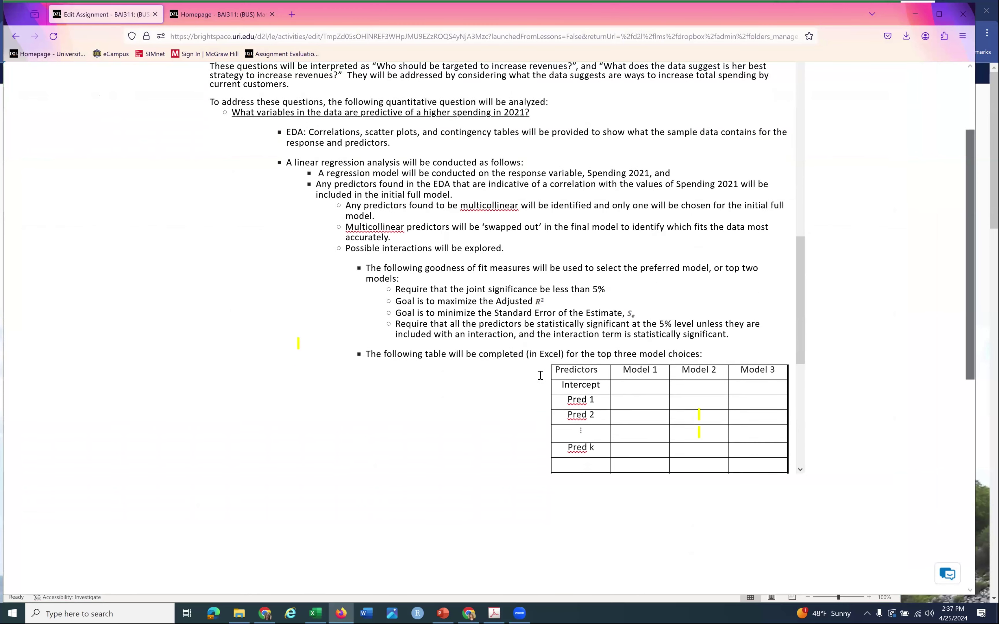
scroll(512, 368, down, 3)
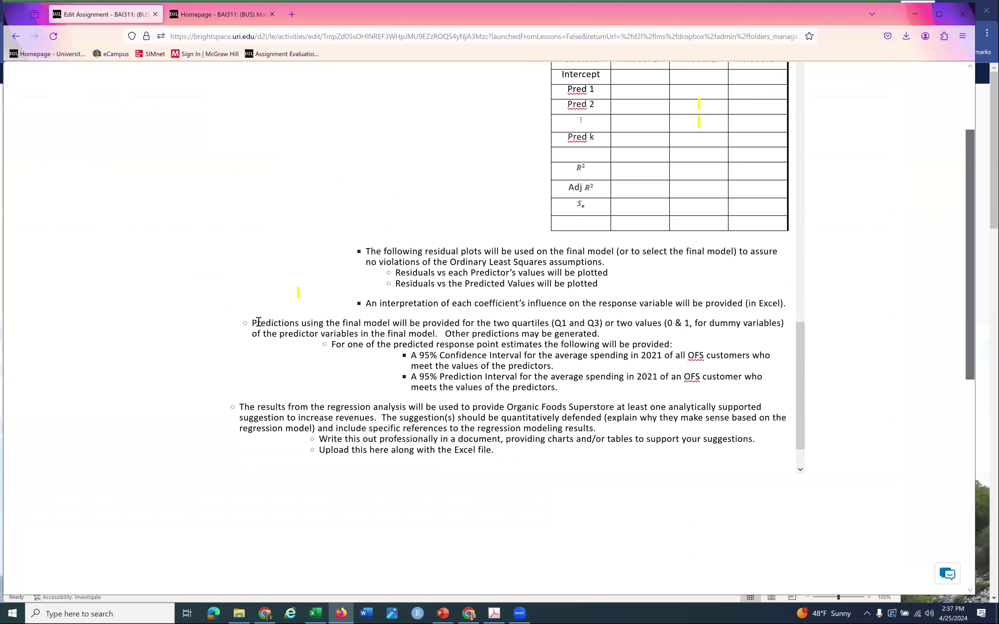
drag(252, 322, 767, 328)
click(769, 331)
- Return to Excel and go to the first empty Predictors cell, A4, on the Model Predictions sheet
key(alt+Tab)
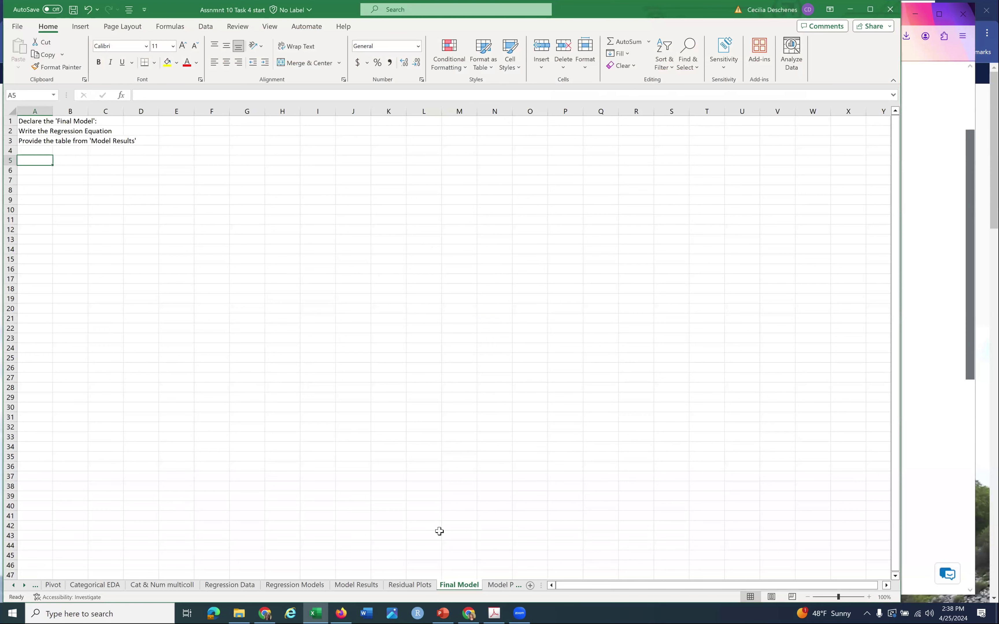
click(501, 586)
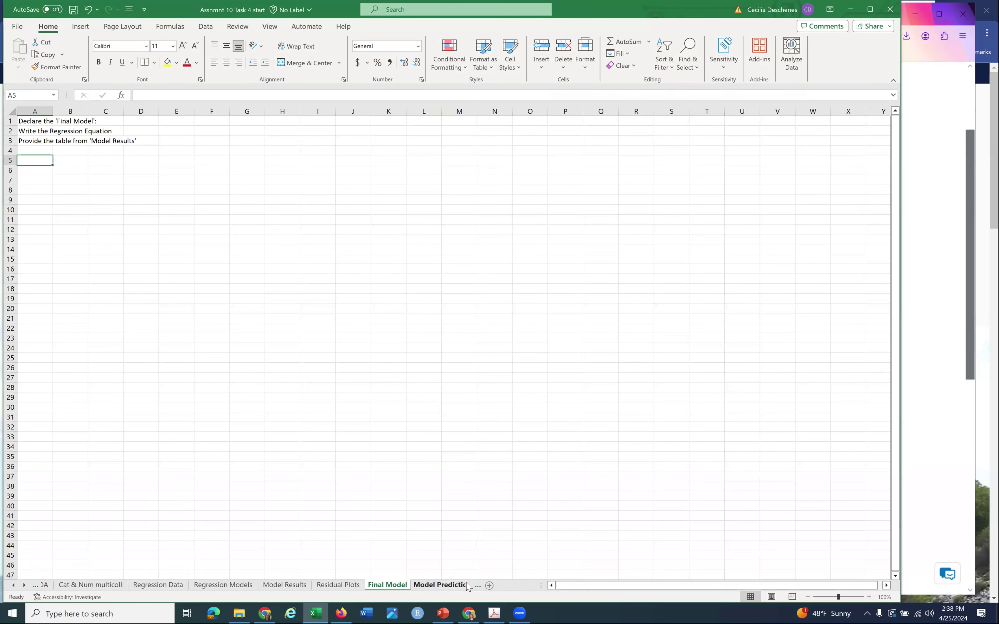
click(467, 585)
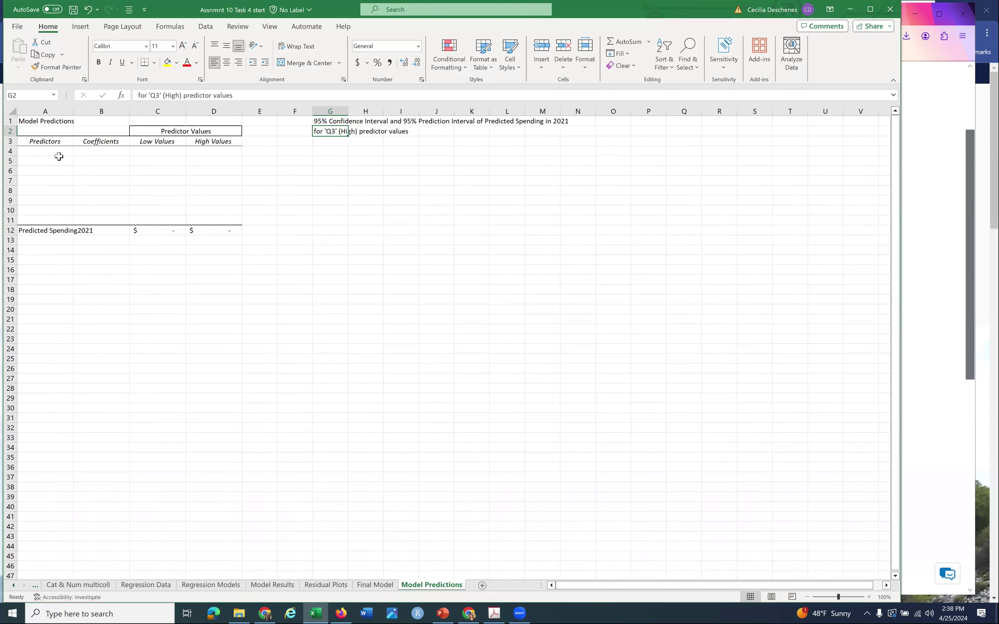
click(50, 152)
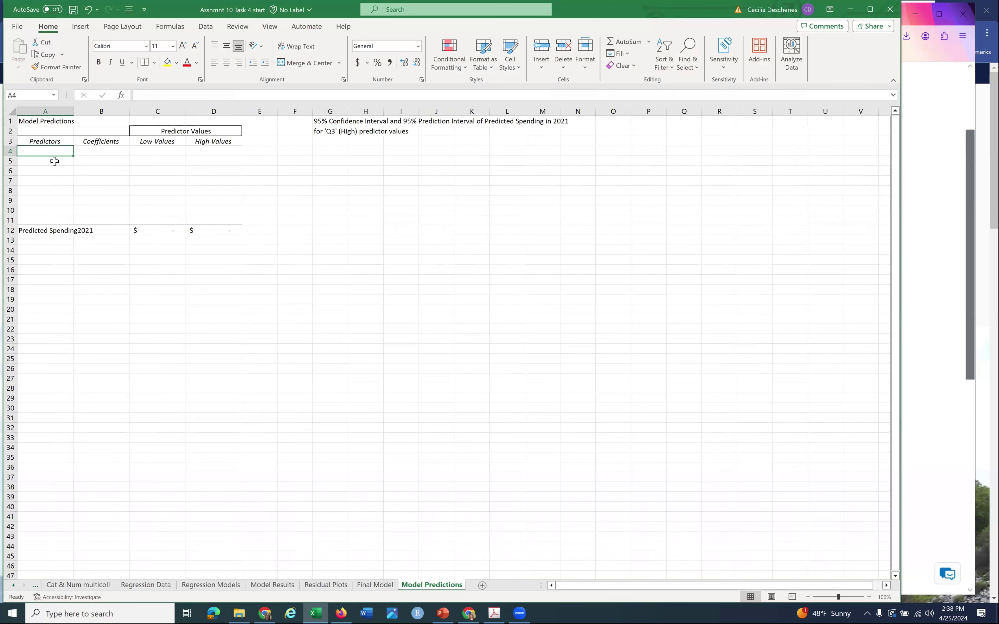
- Enter the placeholder predictors pred1, pred2 and pred3.dummy in A4:A6 of the Model Predictions sheet
text(pred1)
key(Return)
text(pe)
text(re)
key(BackSpace)
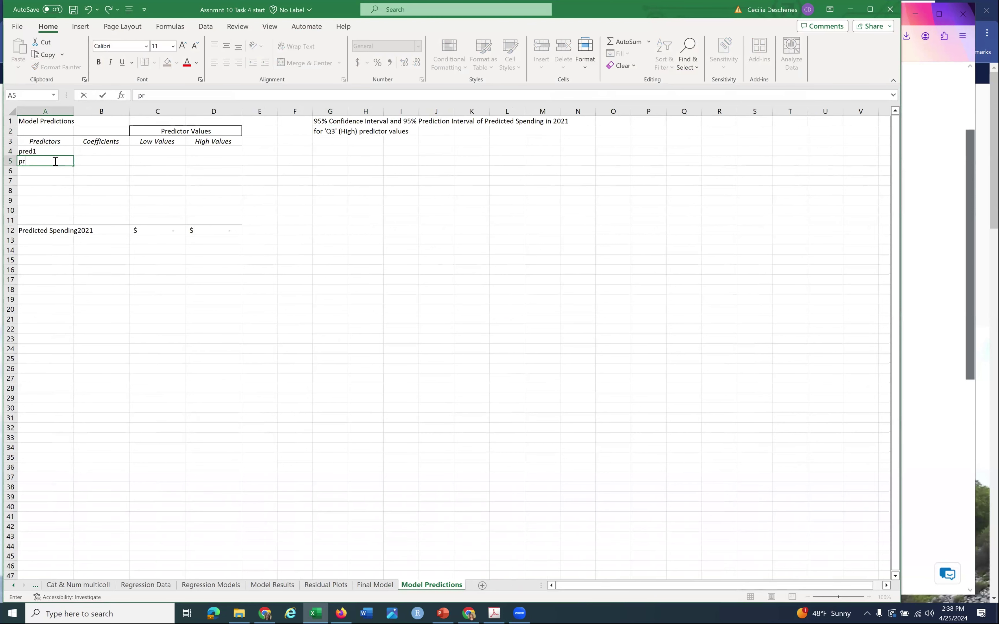
text(ed2)
key(Return)
text(pred3.dummy)
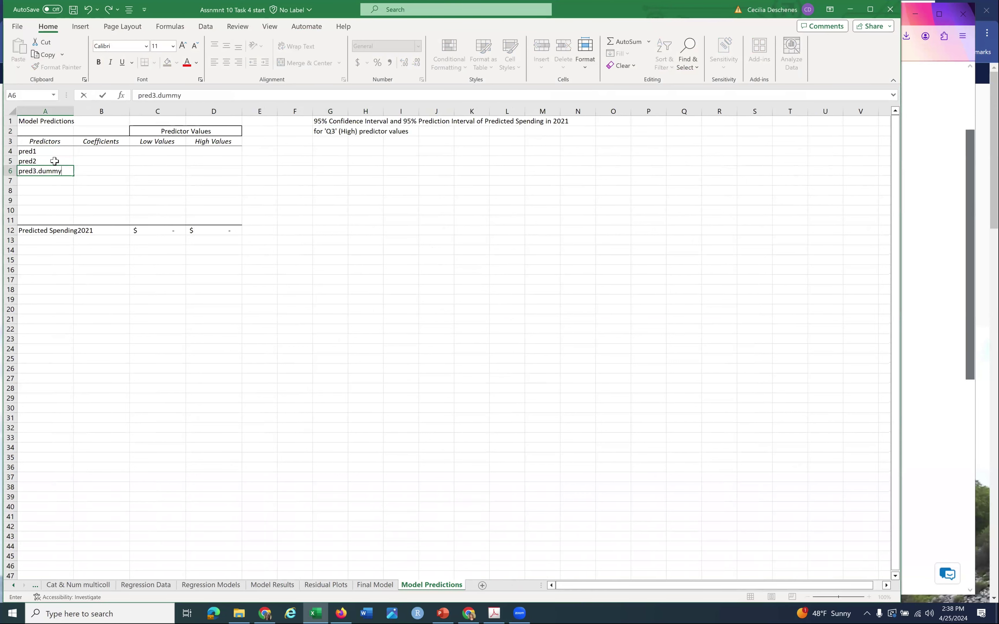
- Enter the placeholders coeff1, coeff2 and coeff3 beside the three predictors in the Coefficients column
key(Tab)
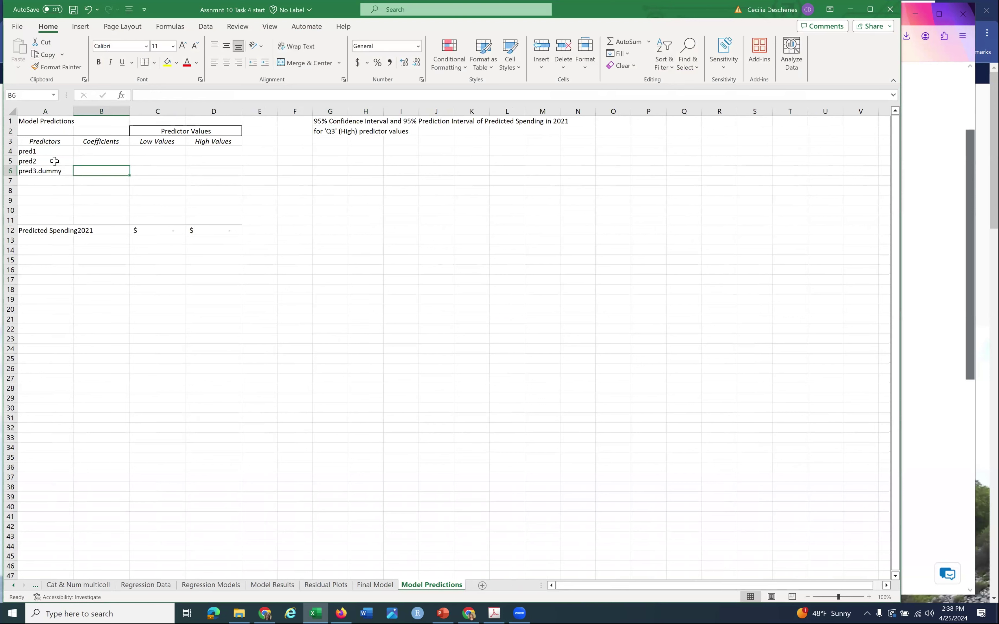
key(Up)
key(Up)
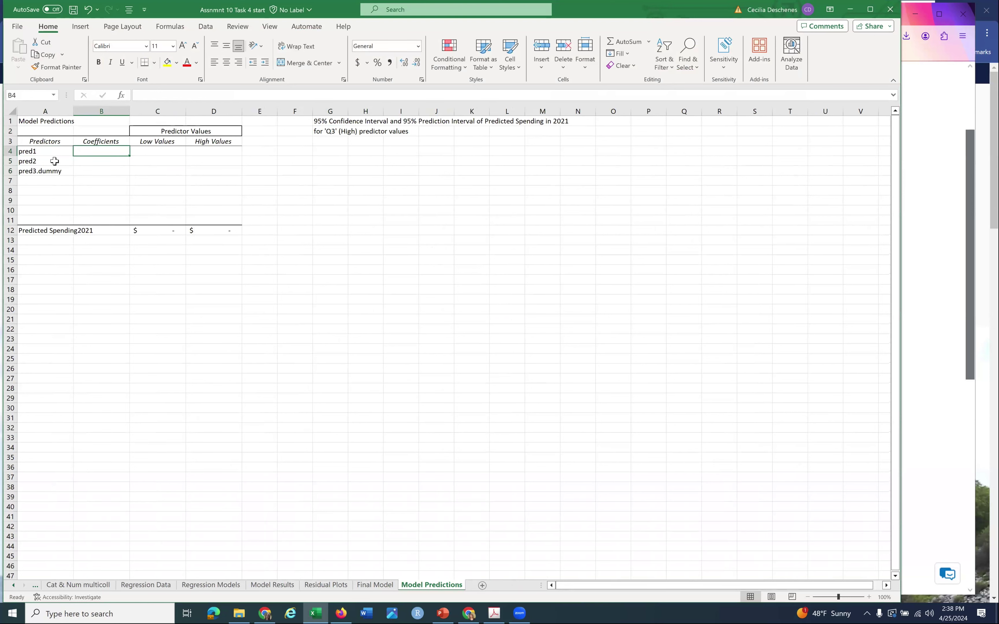
text(coeff1)
key(Return)
text(coeff2)
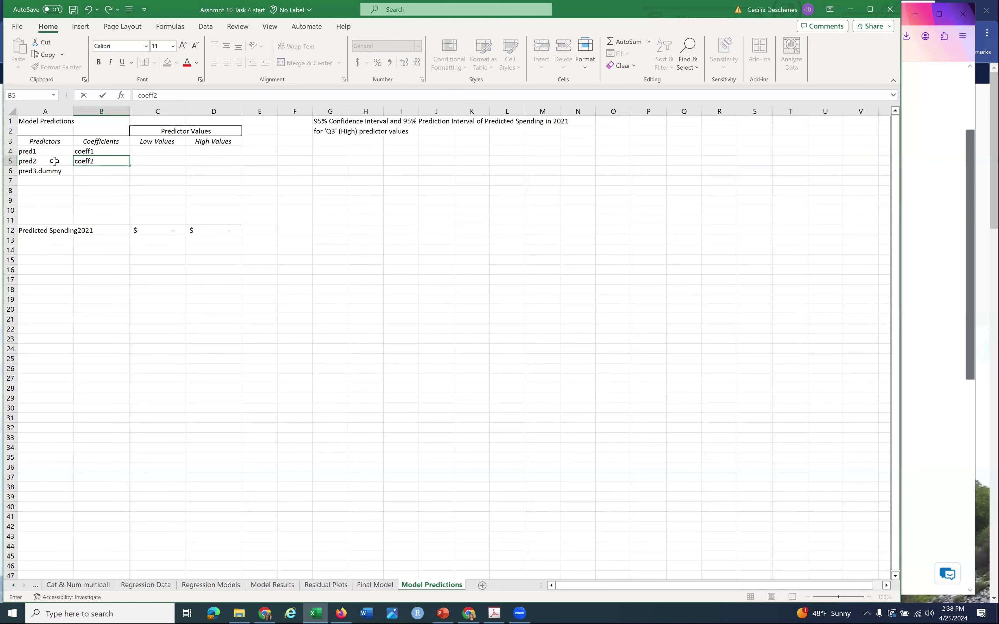
key(Return)
text(coeff3)
key(Tab)
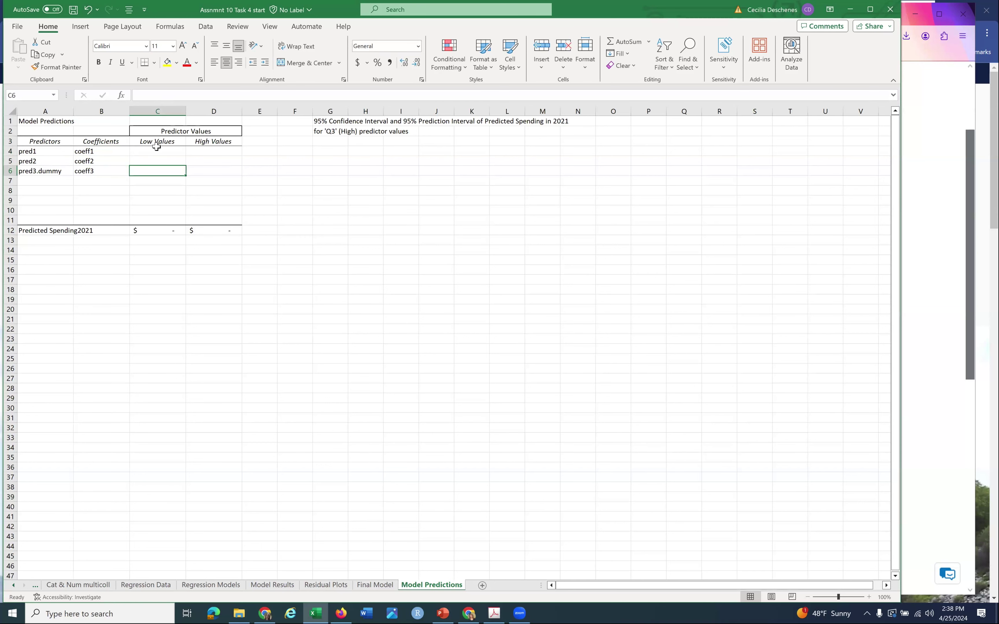
- Fill the Low Values for the three predictors with Q1 of pred1, Q1 of pred2 and 0, and check the low-value Predicted Spending2021 formula
click(157, 149)
text(Q1 of pred1)
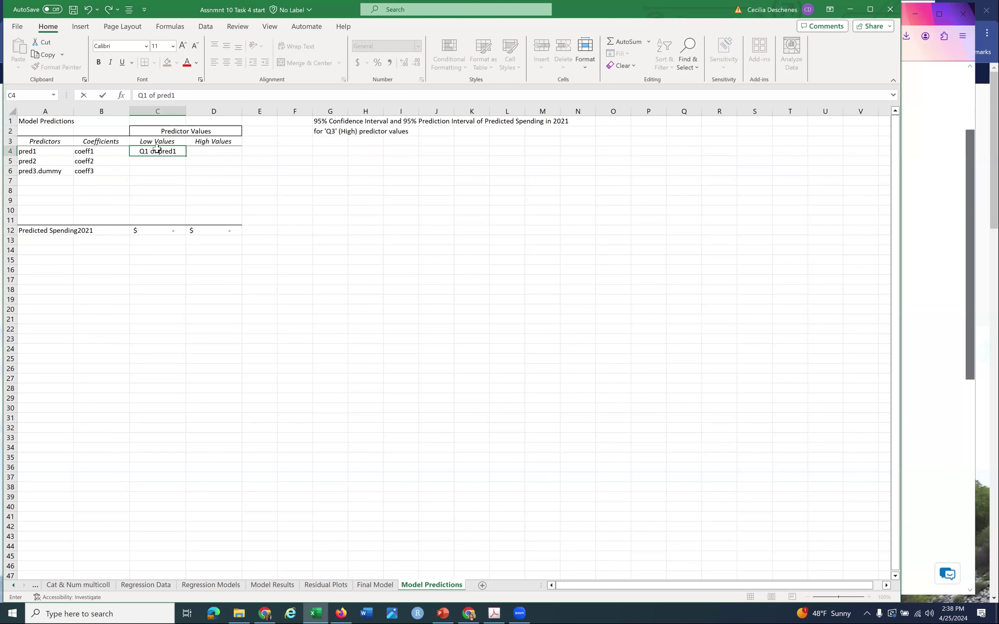
key(Return)
text(Q2)
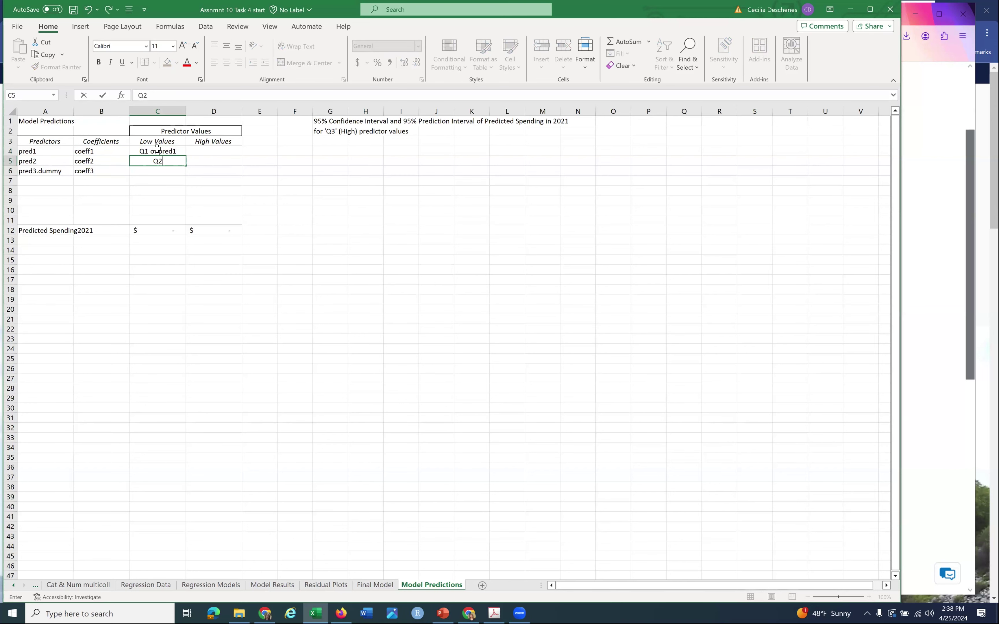
key(BackSpace)
text(1 of pre)
key(BackSpace)
text(d2)
key(Return)
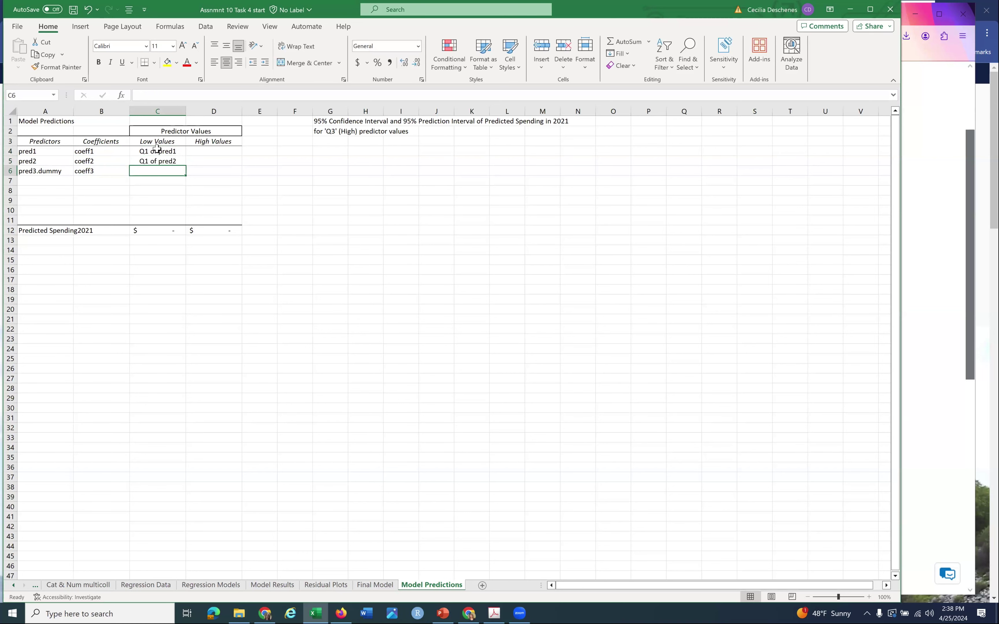
text(0)
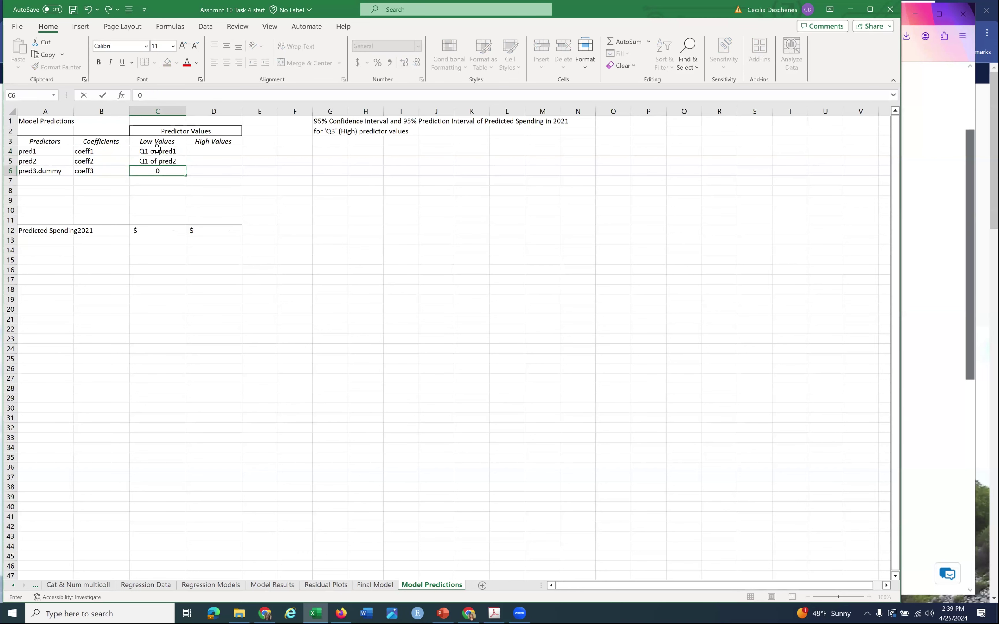
key(Return)
click(152, 230)
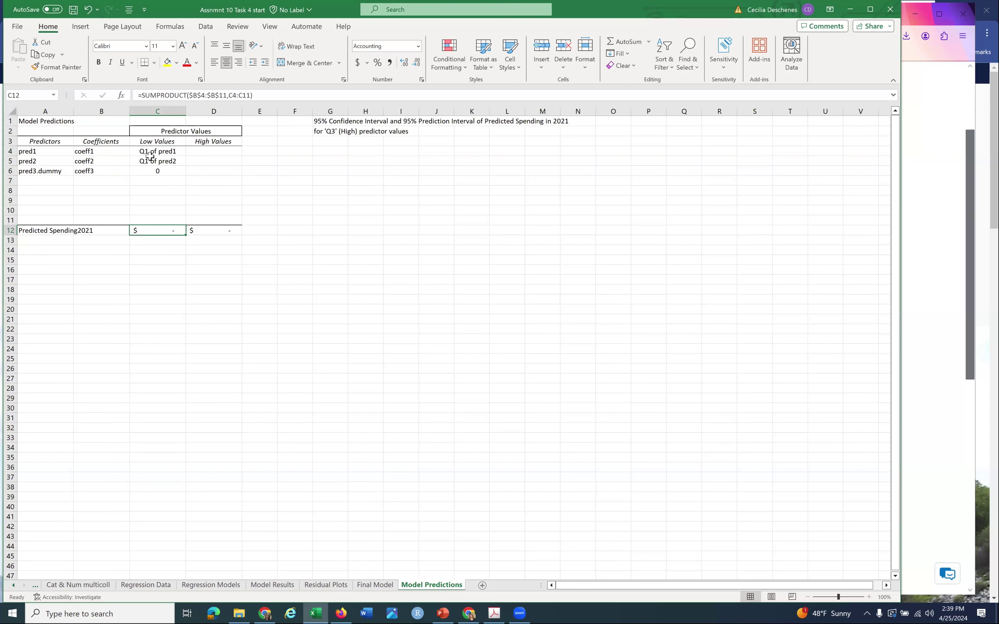
- Copy the three Low Values entries into the High Values column and change the first one to Q3 of pred1
drag(154, 151, 154, 167)
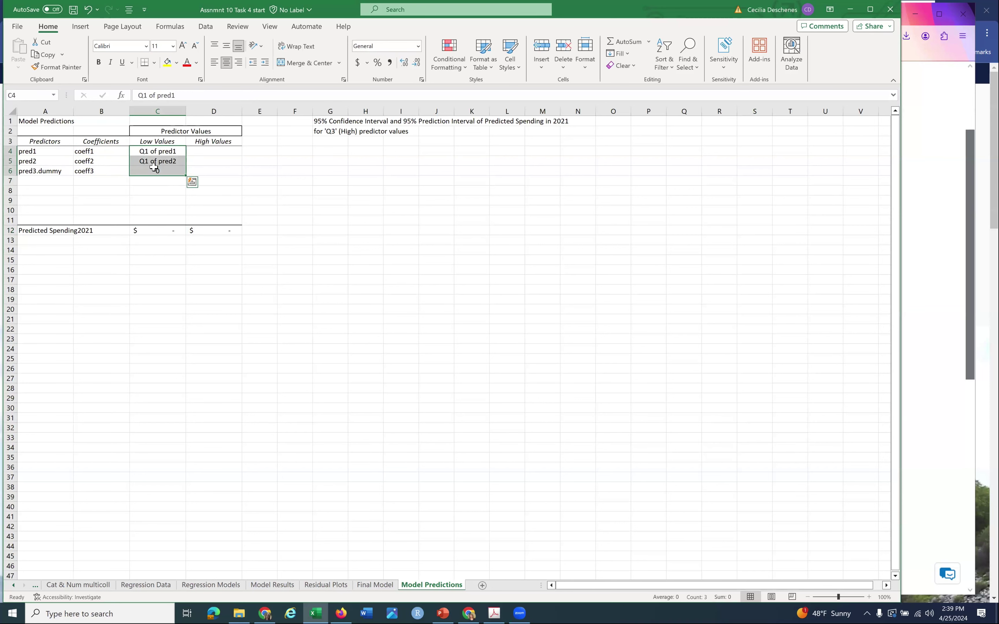
key(ctrl+c)
click(219, 152)
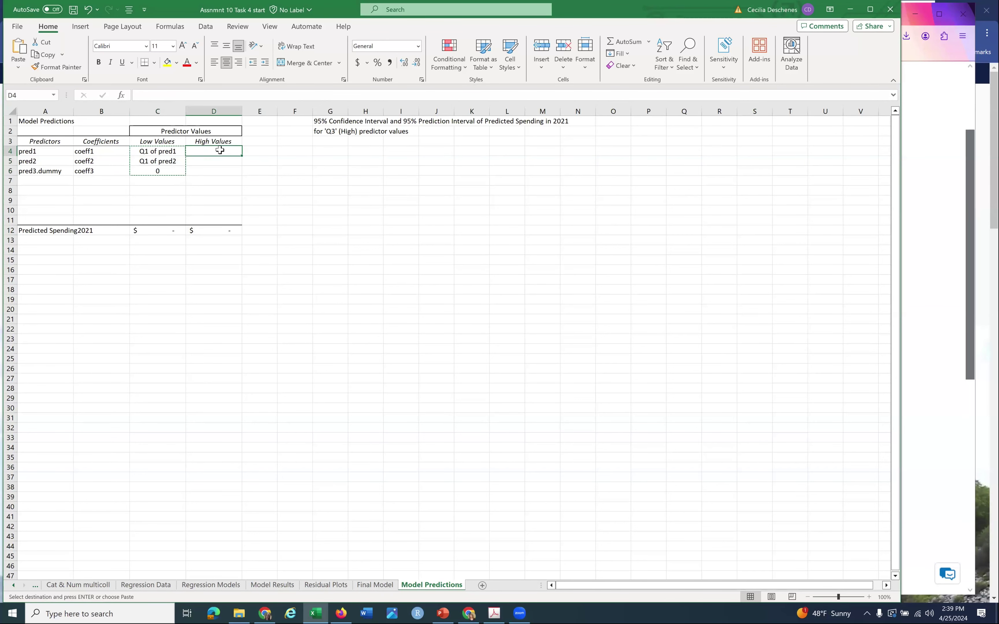
key(ctrl+v)
key(Escape)
click(144, 95)
key(Delete)
text(3)
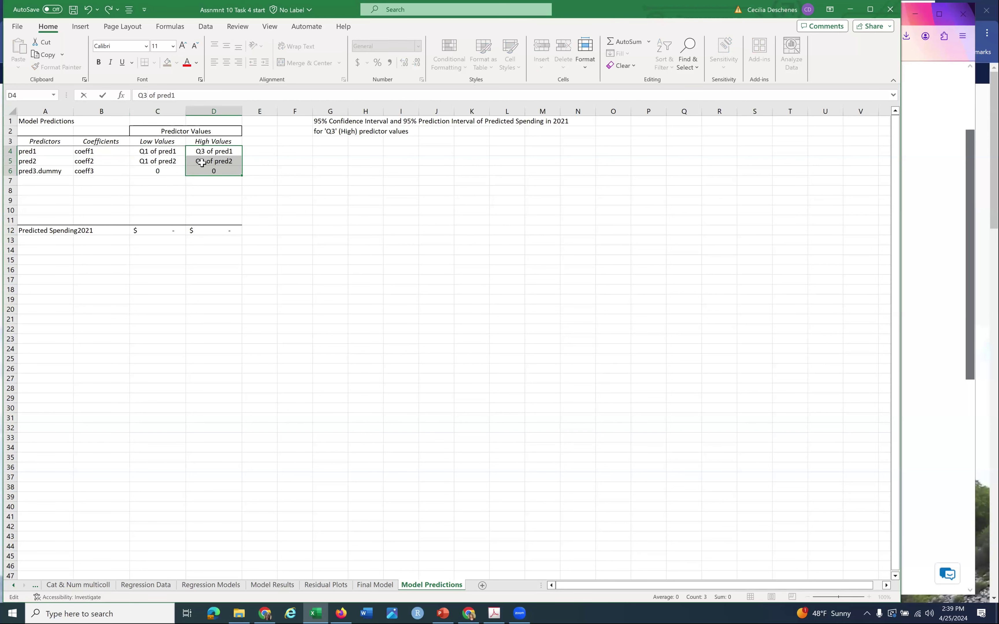
key(Return)
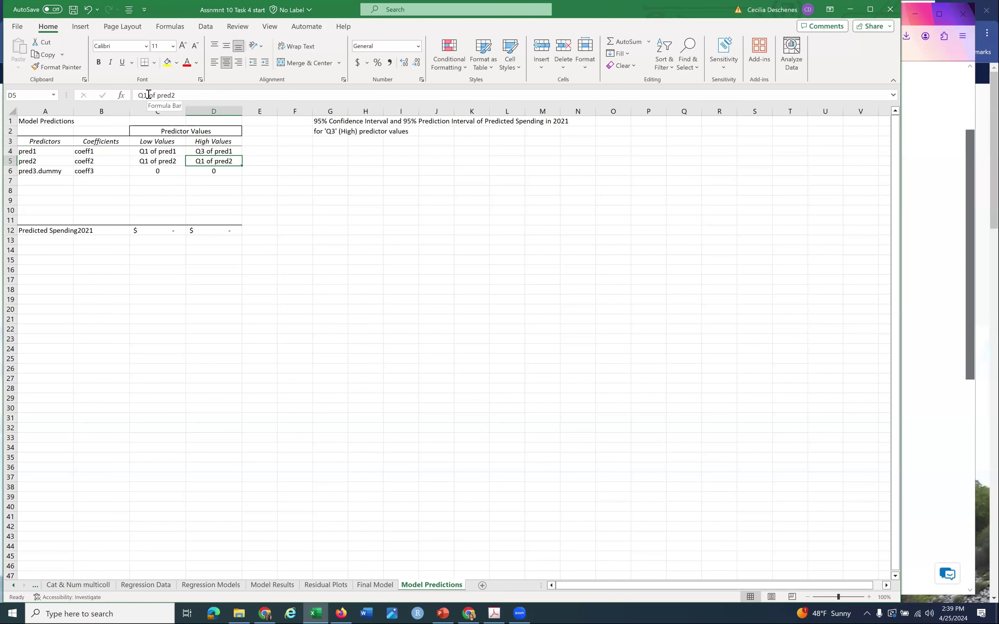
- Change the remaining High Values to Q3 of pred2 for the second predictor and 1 for the dummy predictor
click(144, 95)
key(Delete)
text(4)
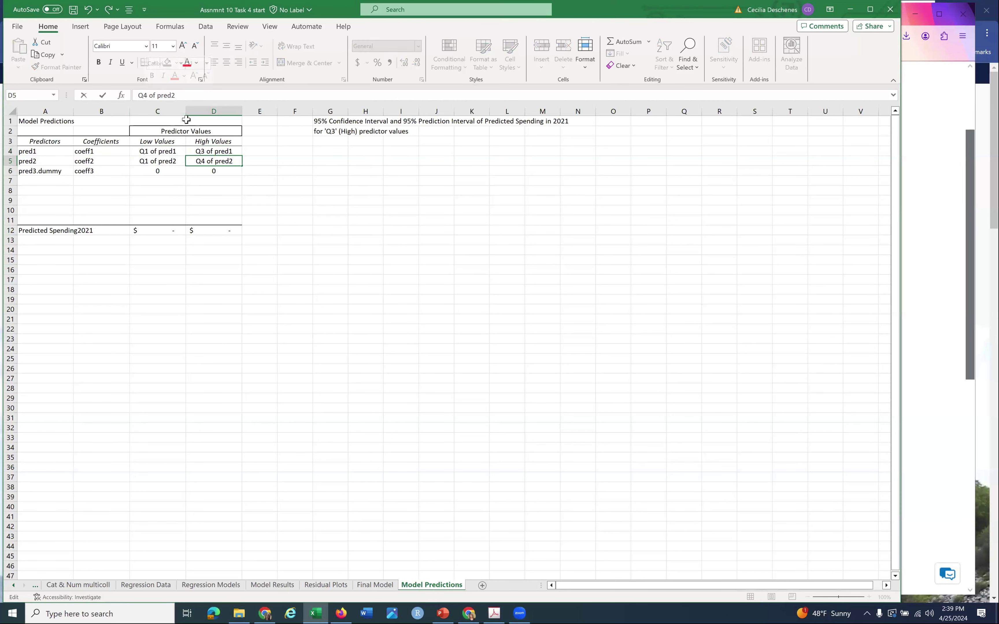
key(BackSpace)
text(3)
click(211, 164)
click(211, 170)
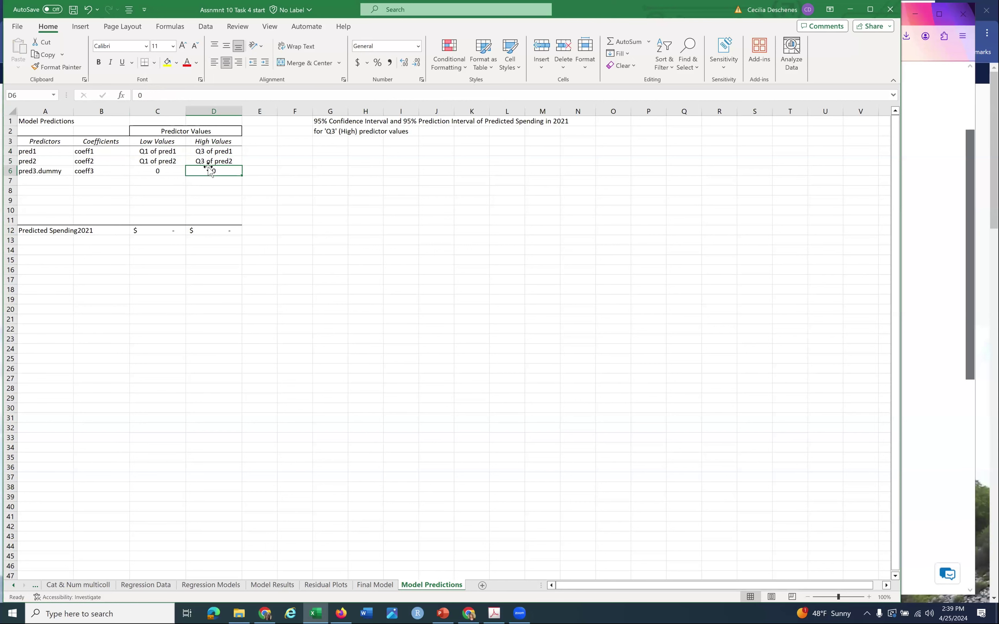
text(1)
key(Return)
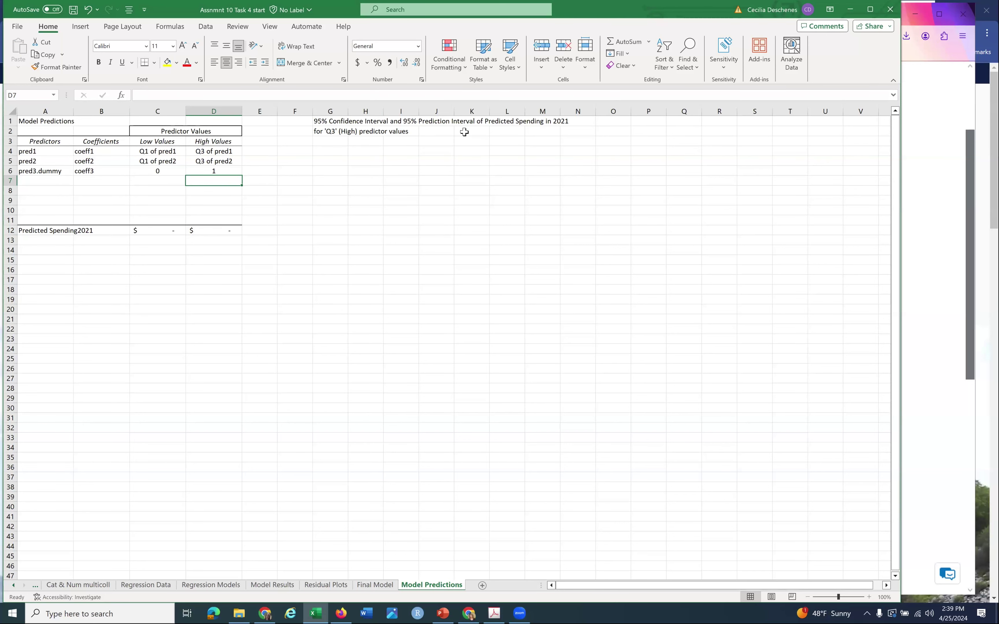
- Fill the 'Q3' (High) predictor values line, G2:I2, with yellow and add the note "(found in slides 7.1 part 2)" in J2
drag(317, 132, 414, 131)
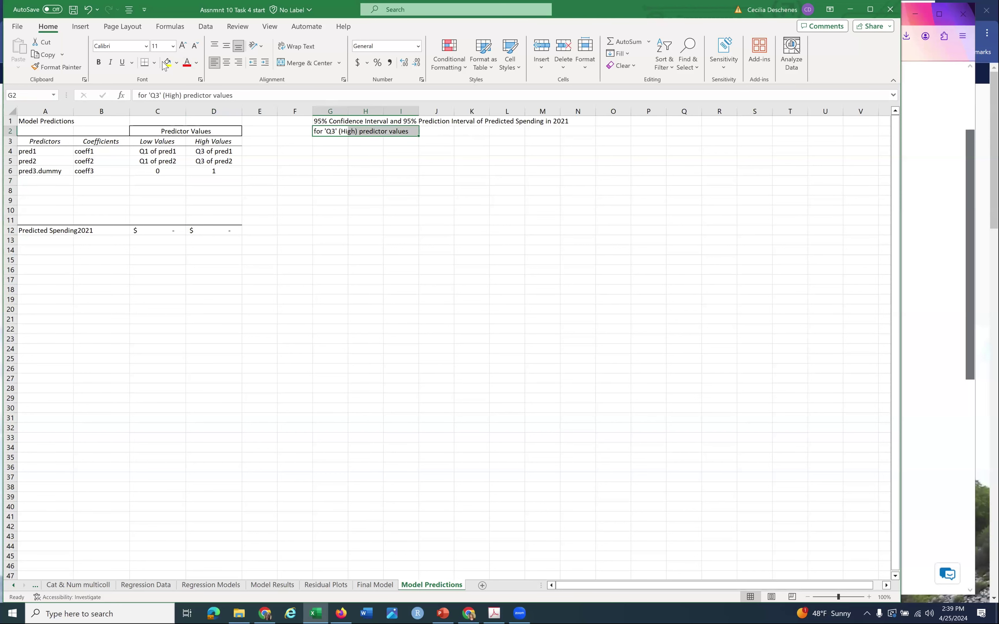
click(167, 63)
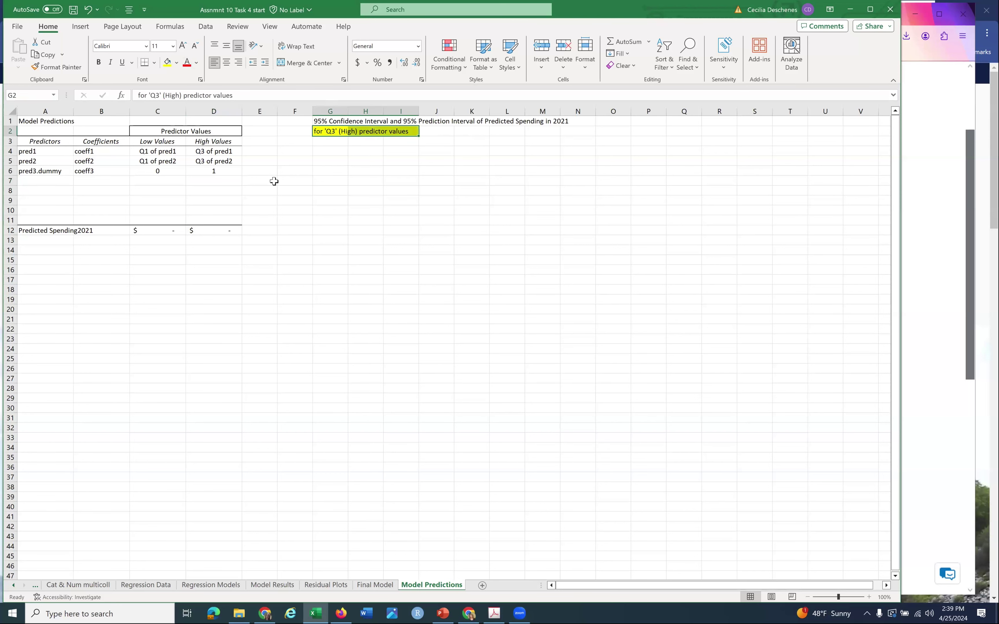
click(440, 130)
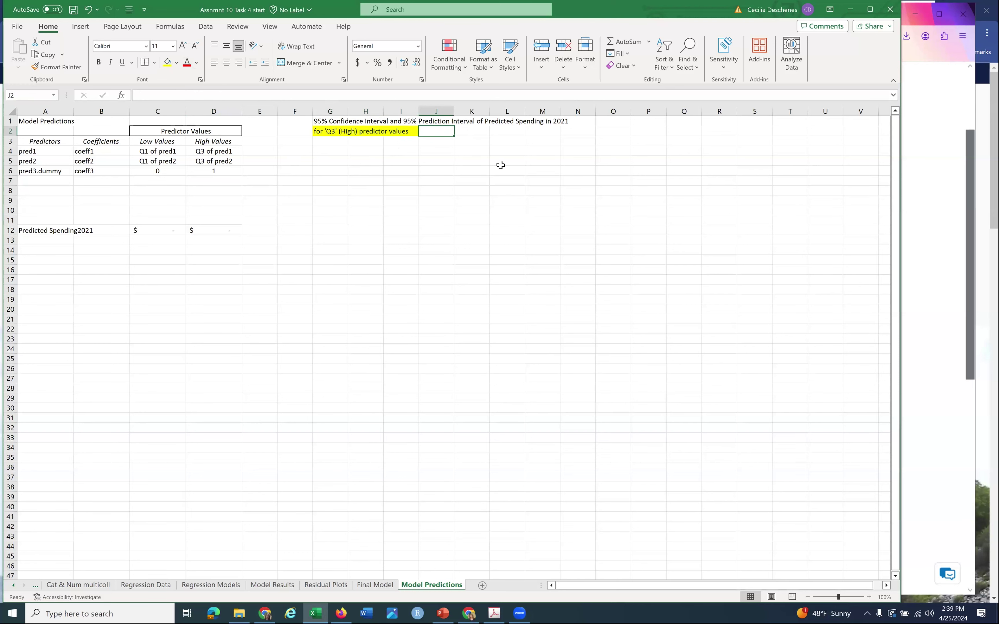
text(()
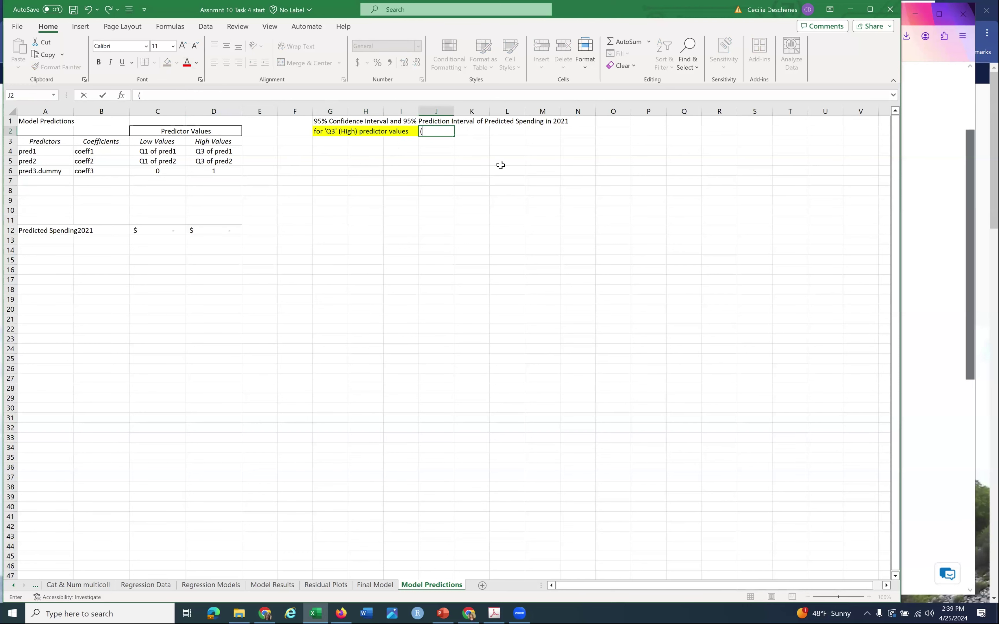
text(found in slides 7.1 part 2)
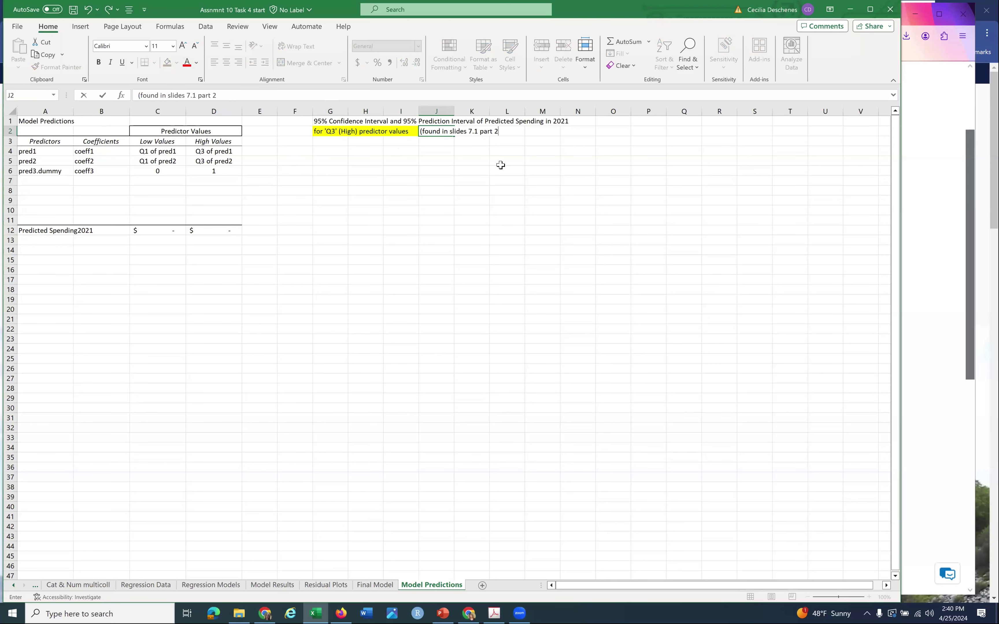
key(Return)
key(Return)
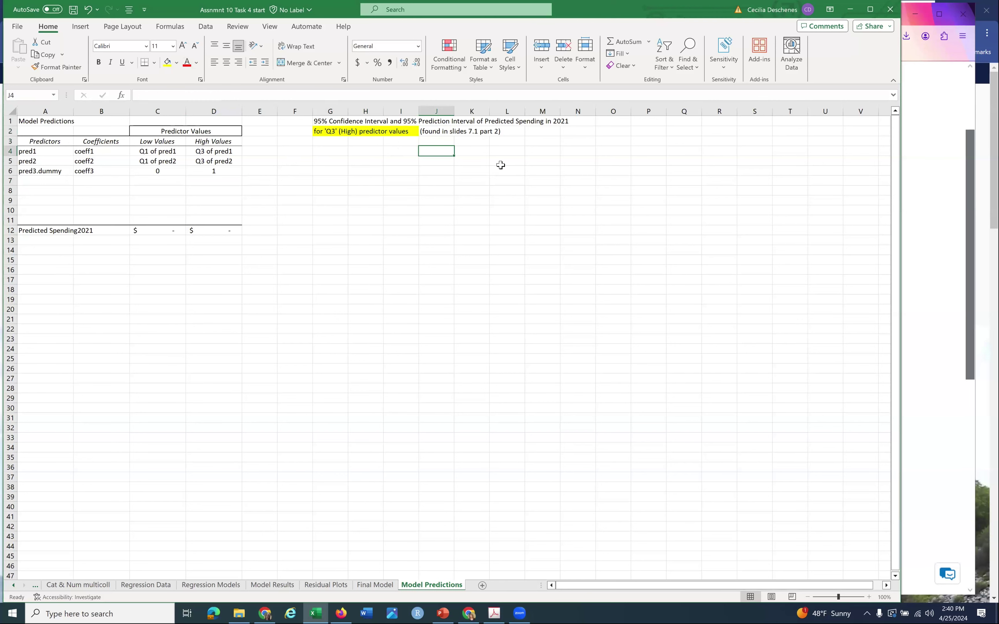
- Enter the headings pred1*, pred2* and pred3* in H4:J4 and underline them with a bottom border
click(370, 152)
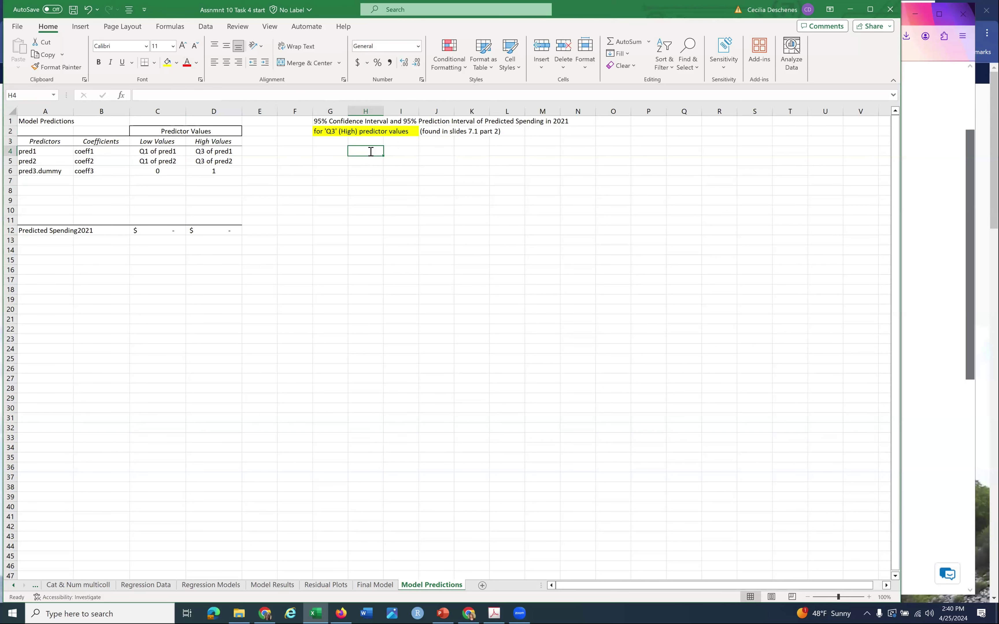
text(pred1*)
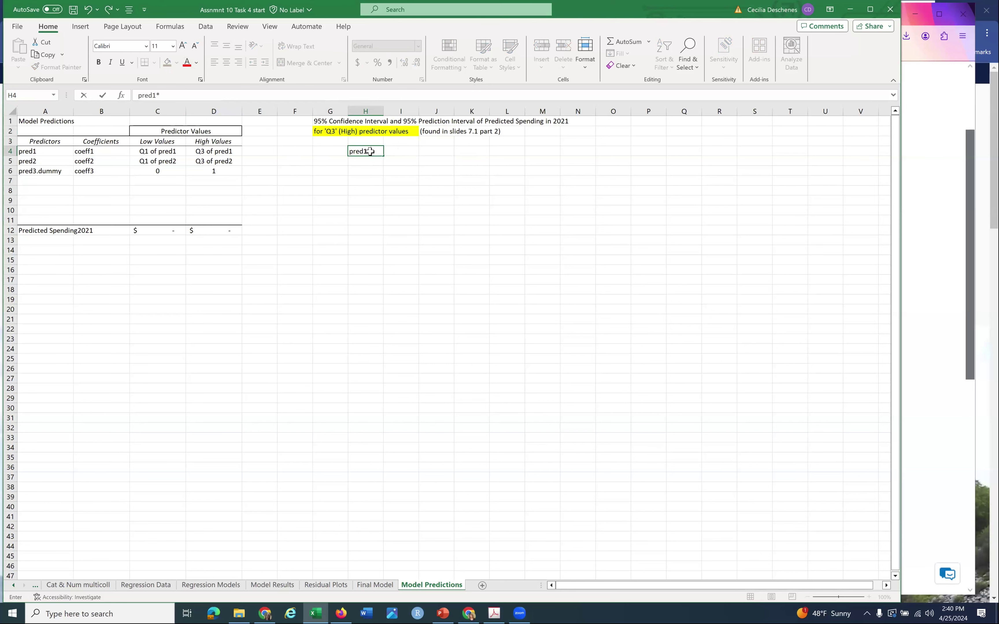
key(Tab)
text(pred)
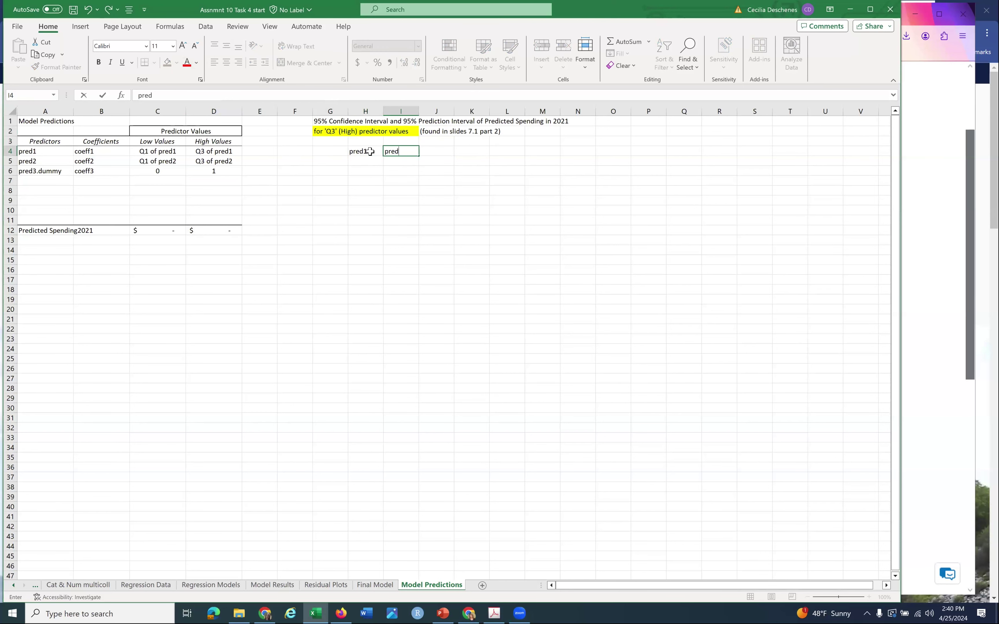
text(2*)
key(Tab)
text(pre)
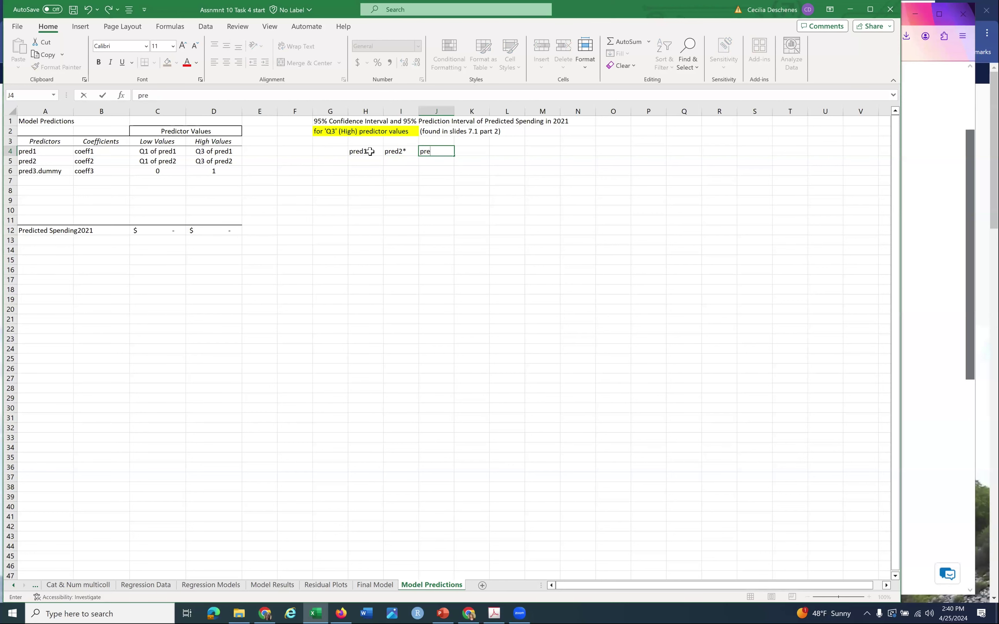
text(d3*)
key(Return)
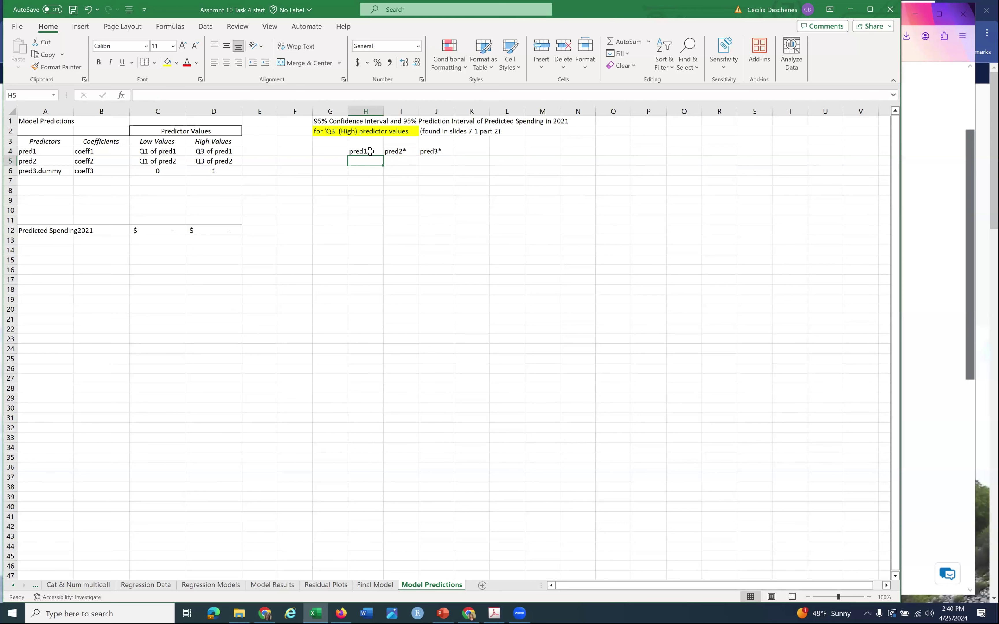
drag(371, 151, 436, 151)
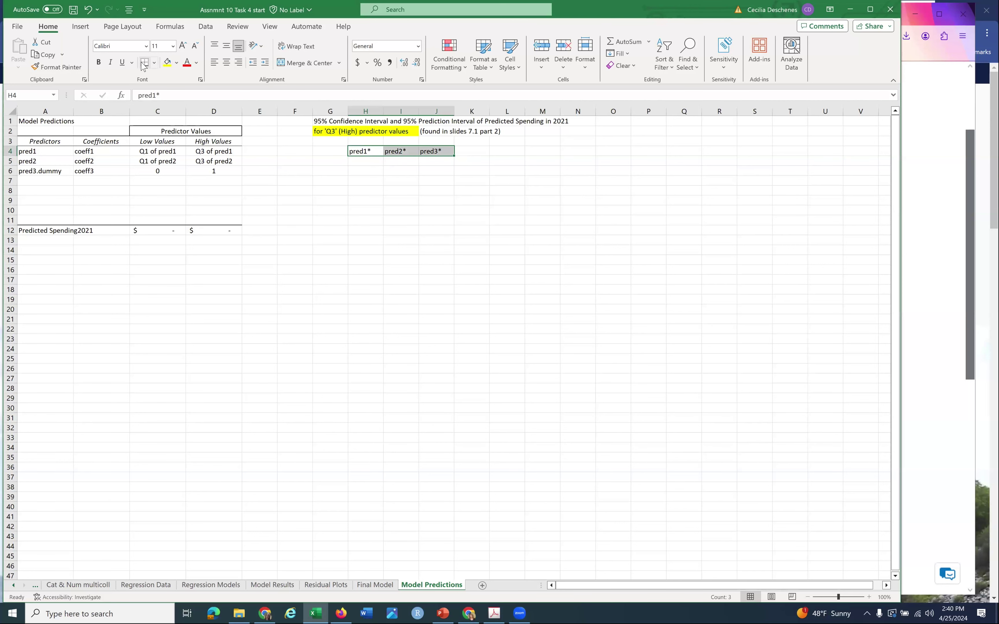
- Enter "=pred1.original - Q1 for pred1" as plain text in H5 and widen column H to fit it
click(360, 163)
text(=)
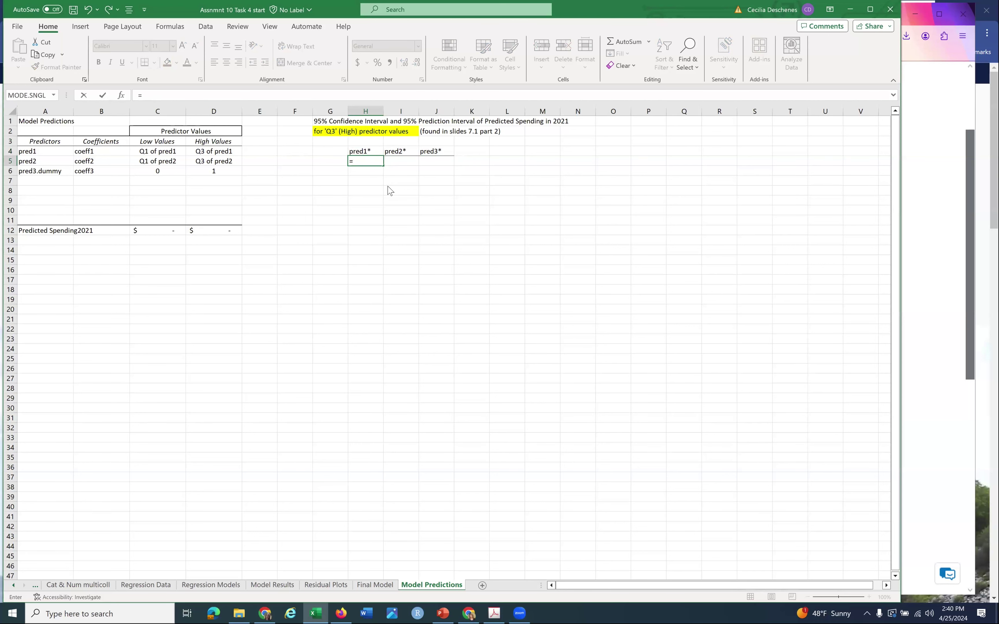
text(pred1.original - Q)
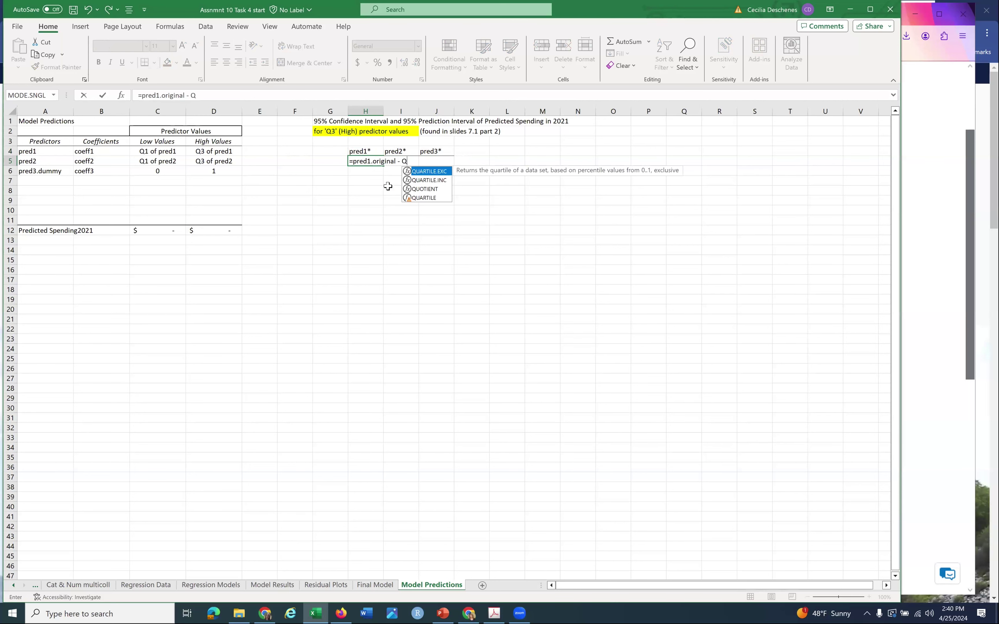
text(1 for pred1)
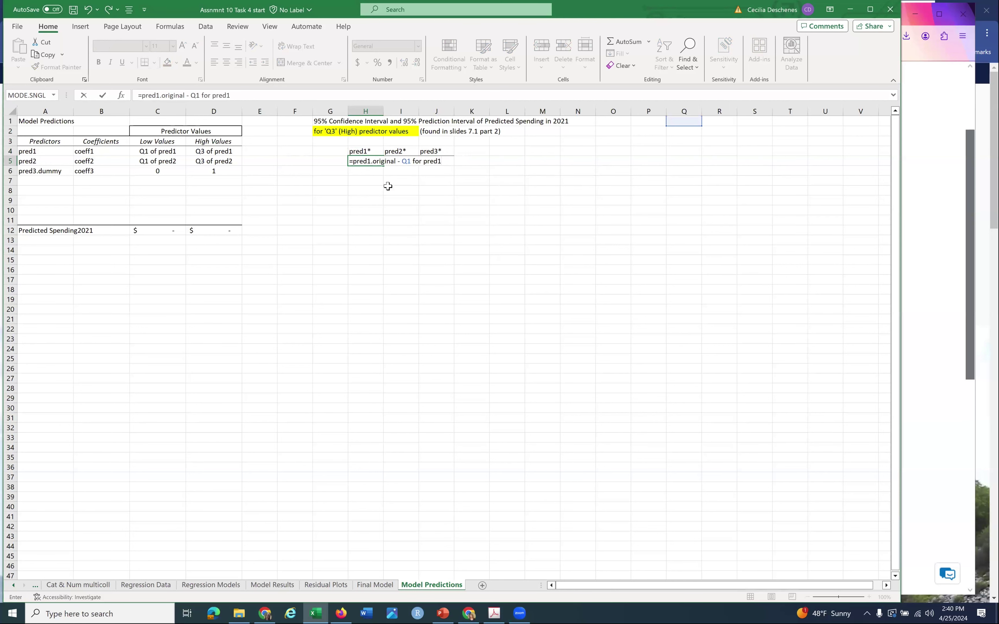
key(Return)
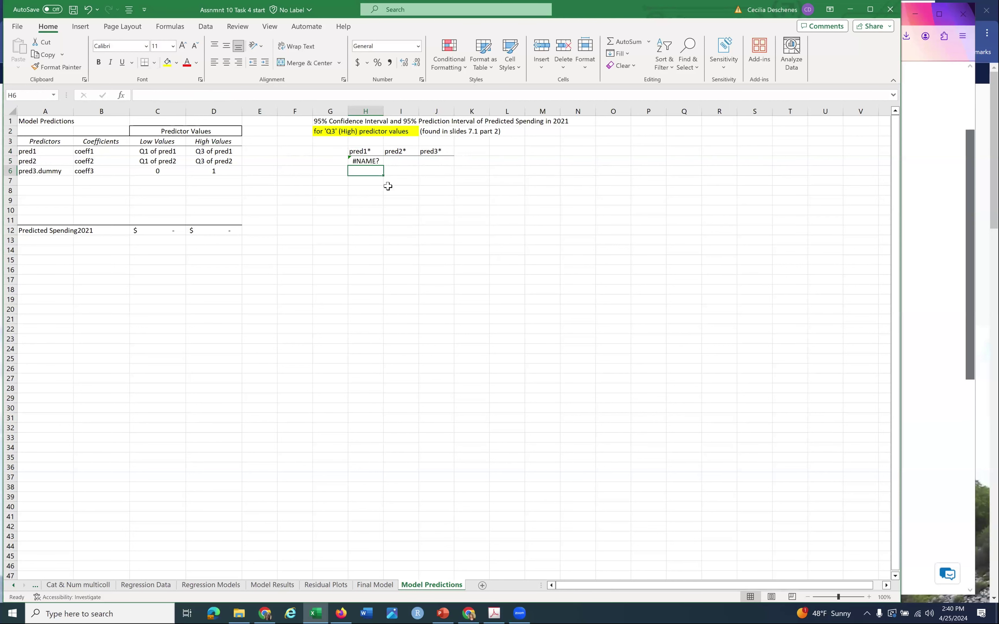
click(373, 160)
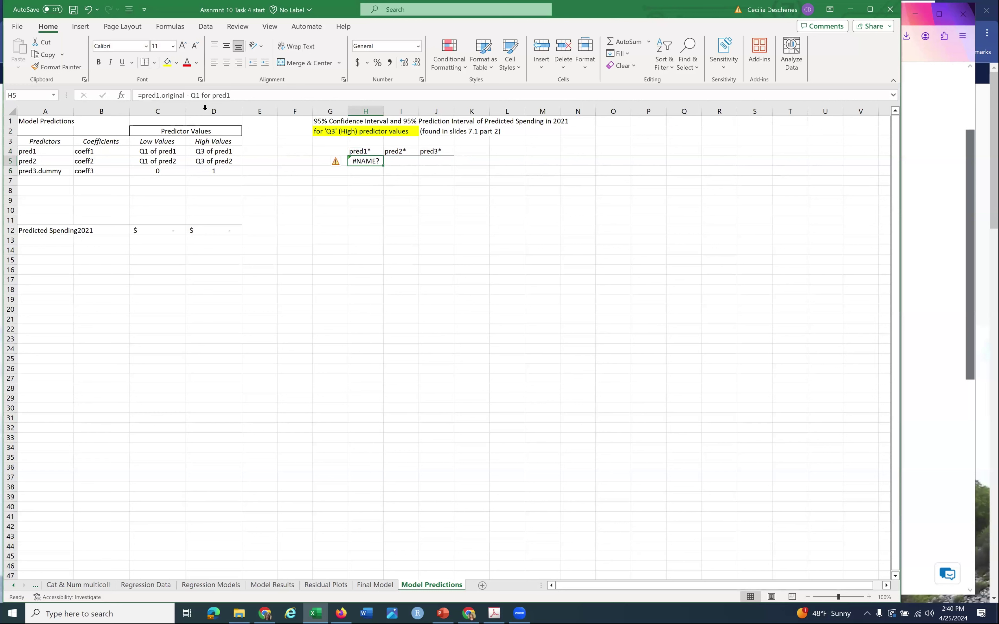
click(141, 95)
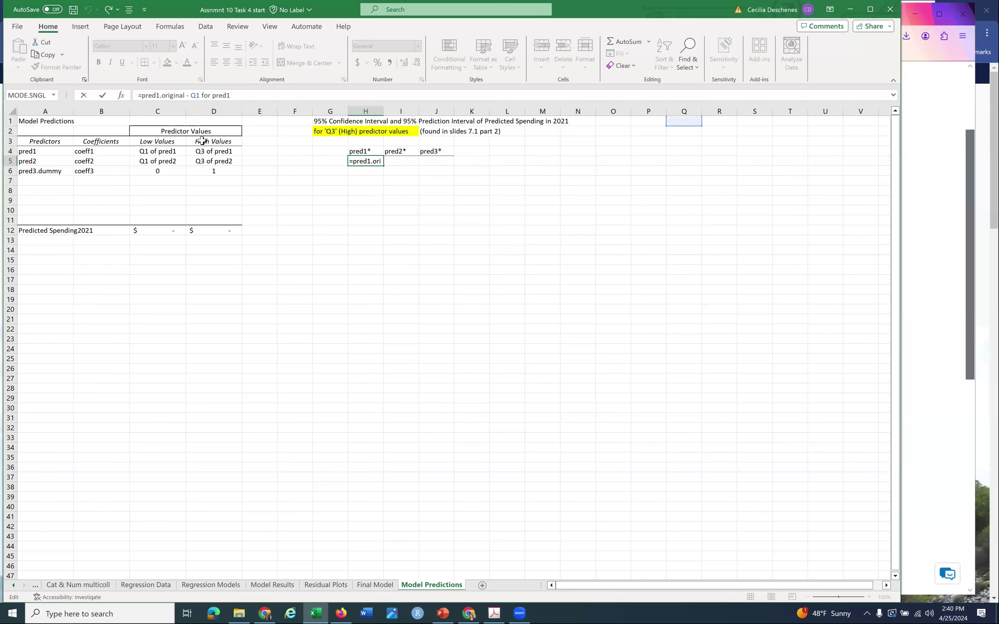
text(')
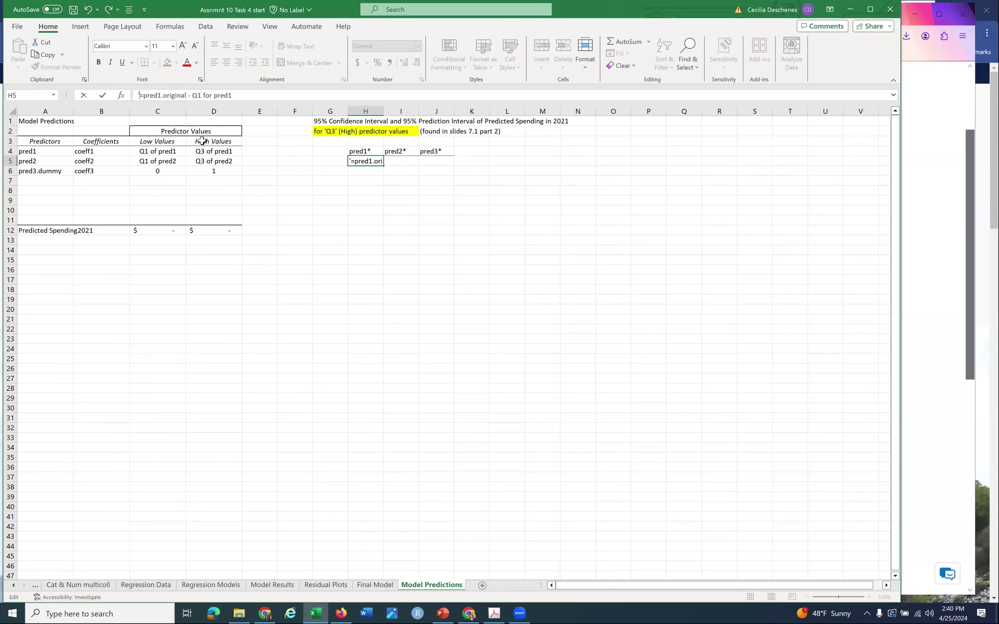
key(Return)
drag(384, 111, 473, 111)
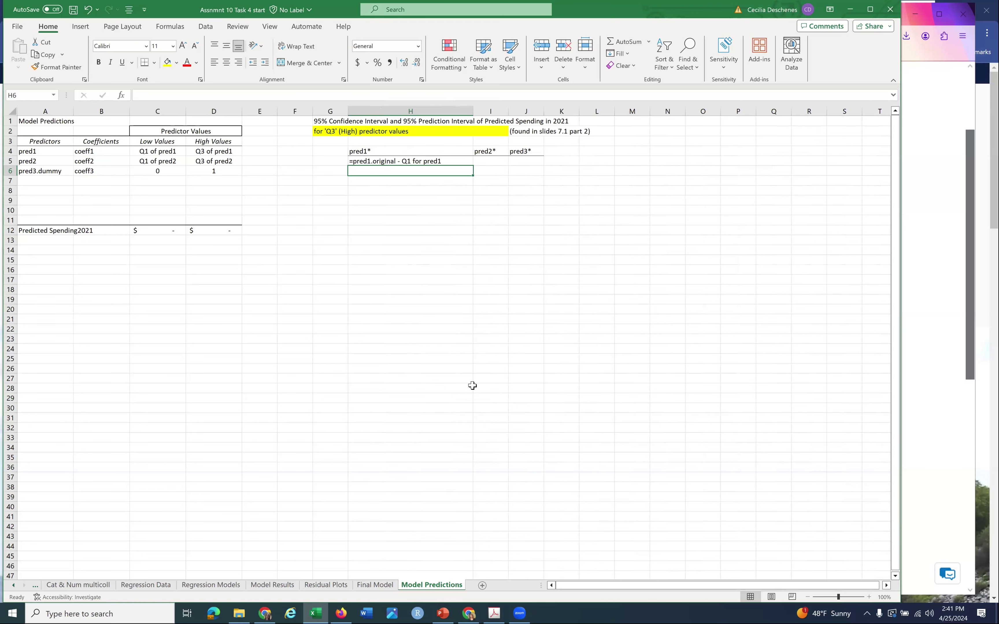
- Switch to the assignment page in Firefox
key(alt+Tab)
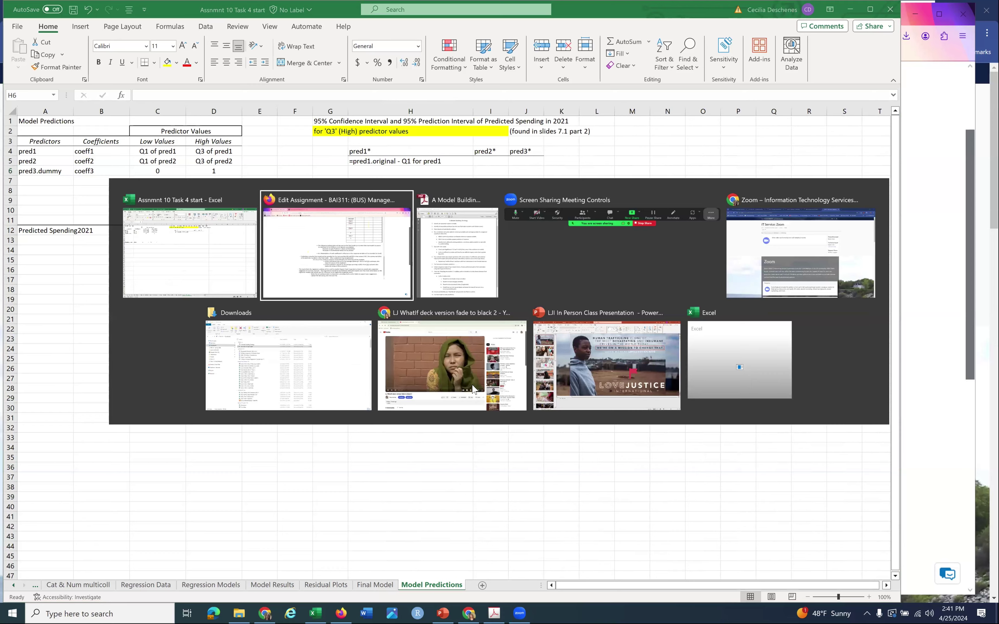